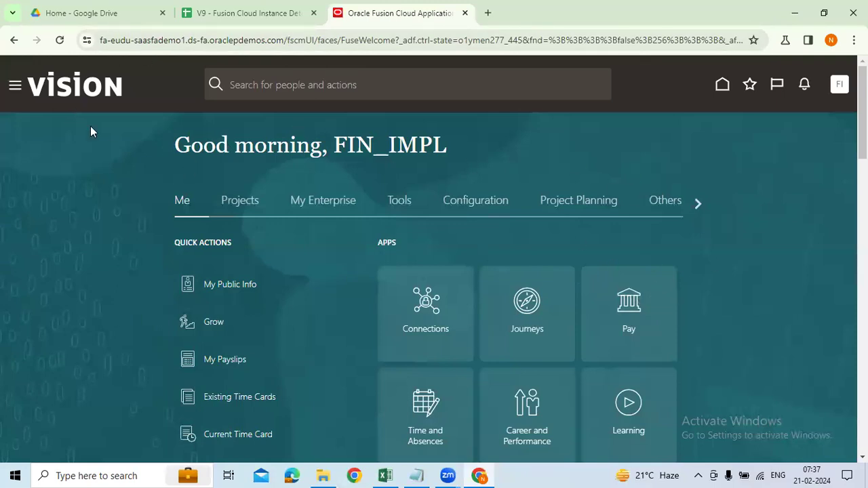
Launch the Security Console from Navigator > Tools and dismiss the security data import warning.
click(13, 88)
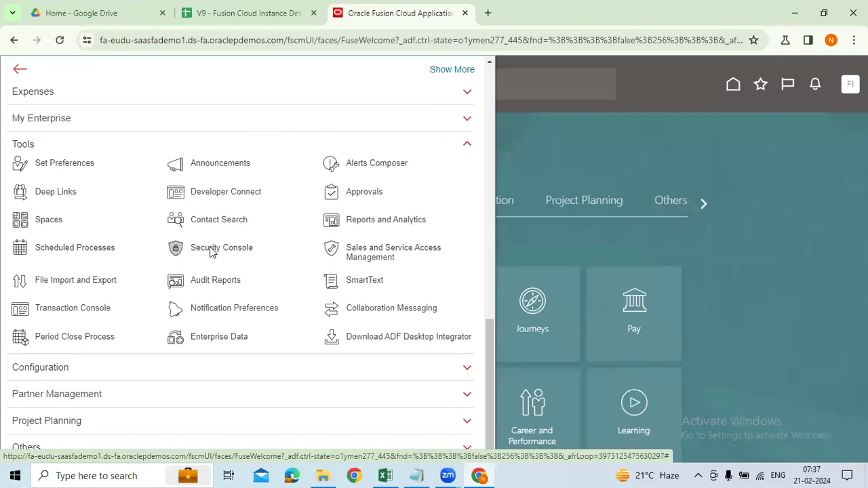
click(213, 251)
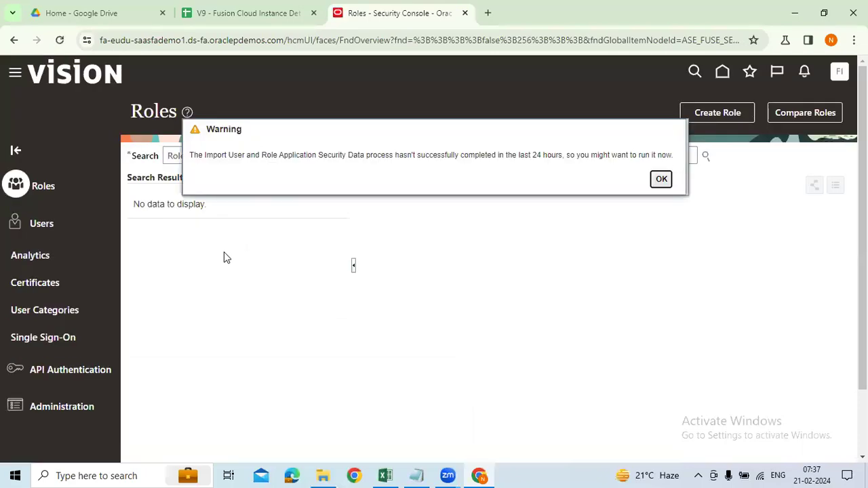
click(661, 180)
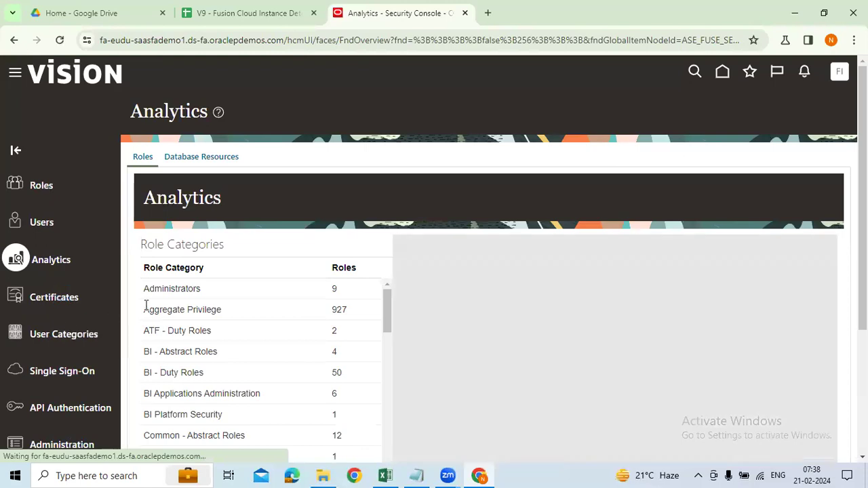
Show the Security Console's User Accounts page, which lists no users.
scroll(548, 237, down, 2)
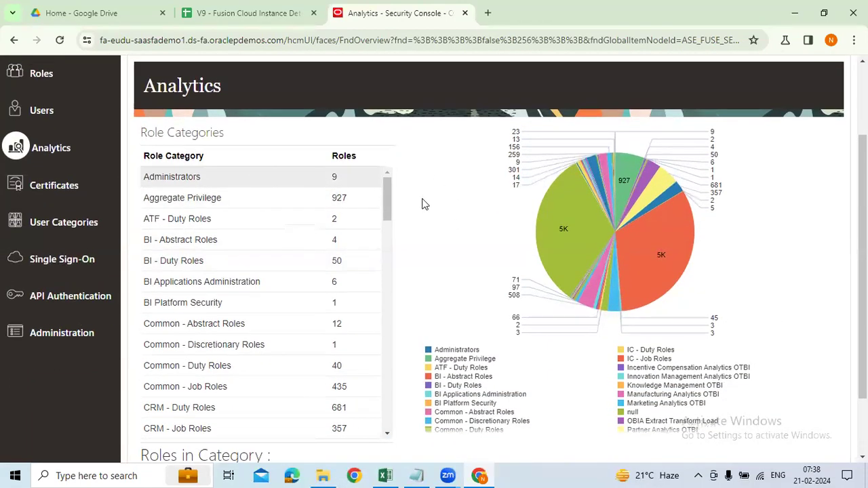
scroll(576, 285, up, 2)
scroll(648, 337, down, 1)
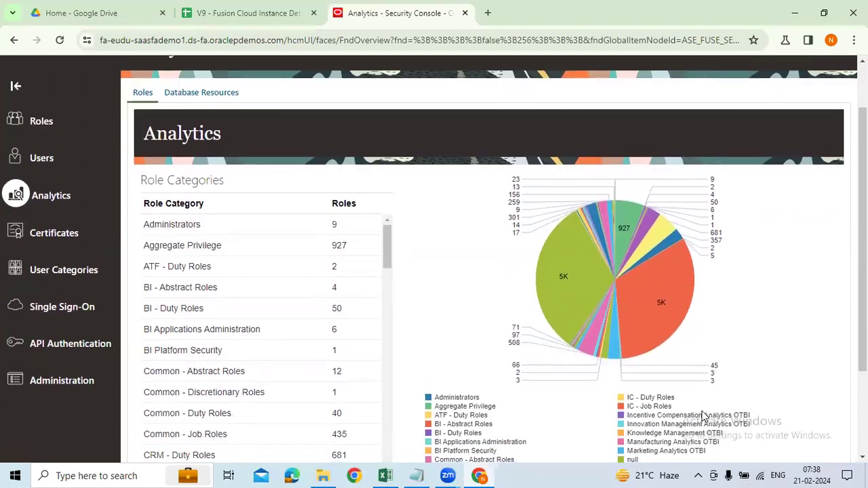
scroll(648, 337, down, 1)
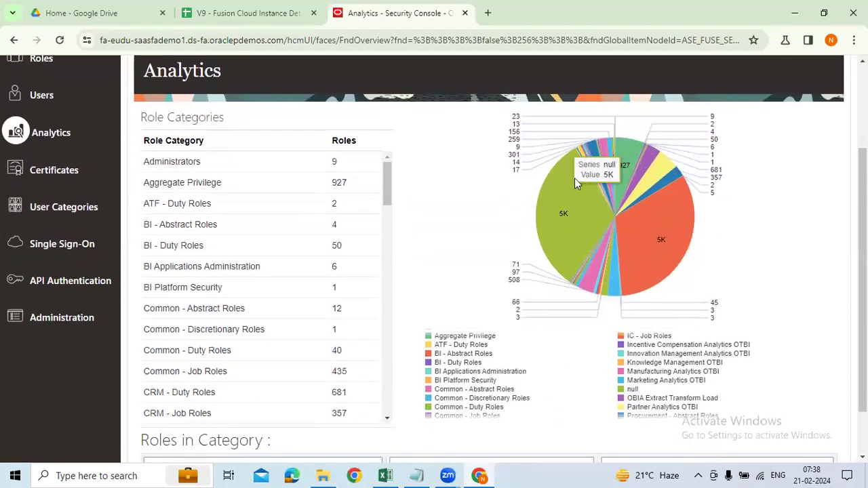
scroll(230, 316, up, 2)
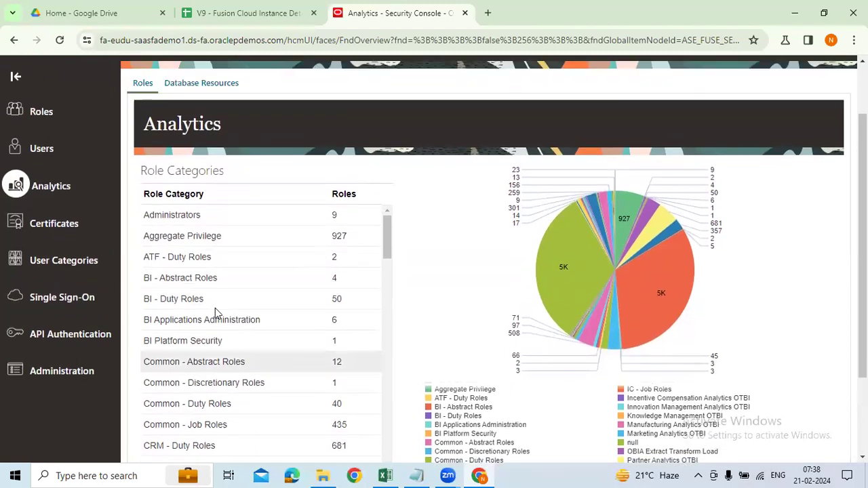
click(46, 227)
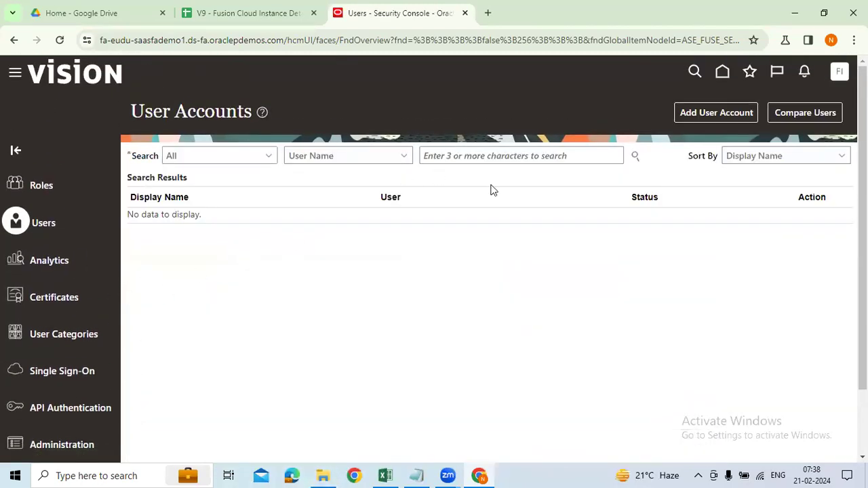
click(441, 155)
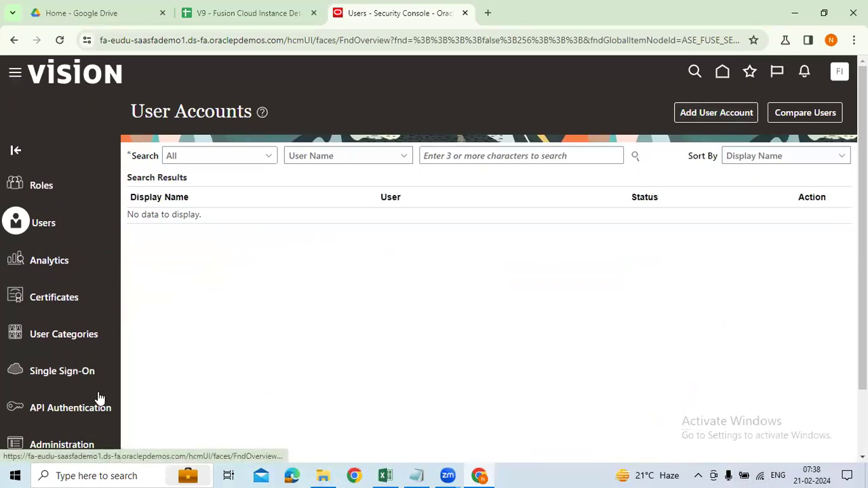
Switch to the Excel course curriculum workbook.
scroll(155, 384, down, 8)
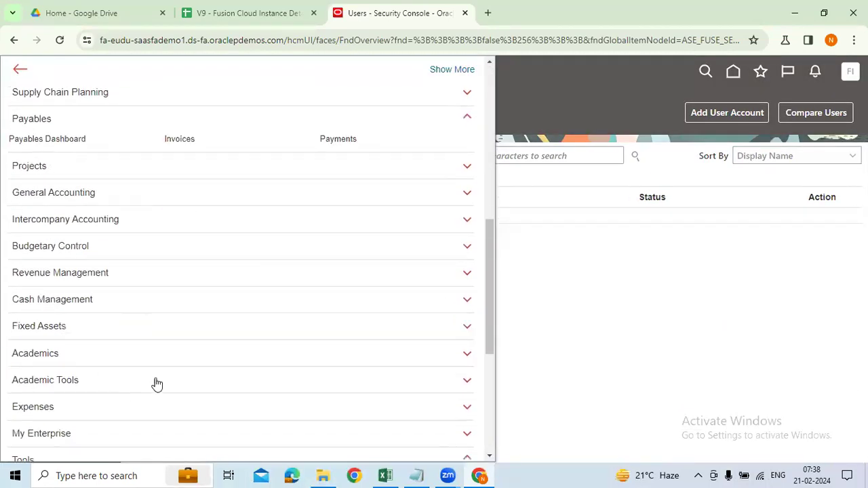
scroll(211, 364, down, 3)
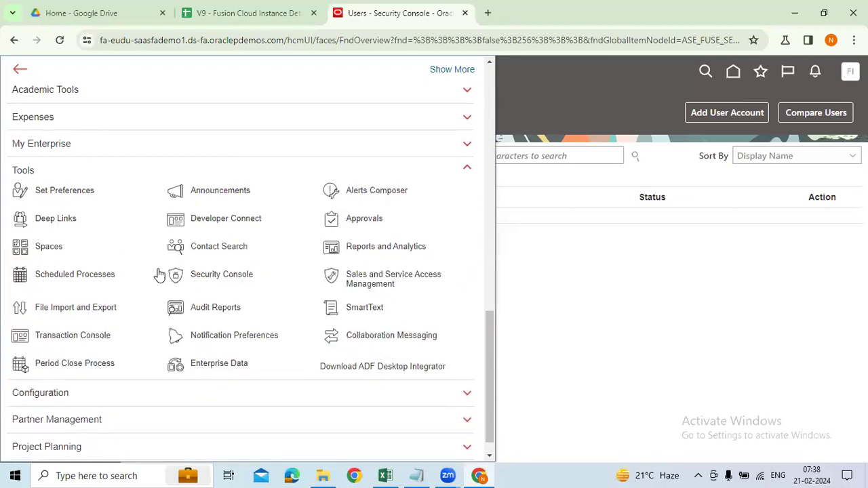
click(384, 473)
scroll(543, 339, down, 2)
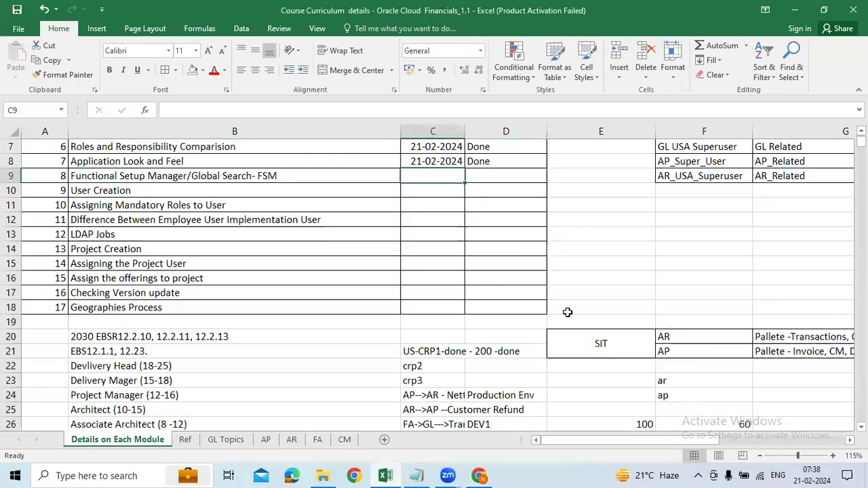
Enter 'Security console' in F12 and 'HCM Page' in F13, fixing the capital M.
click(609, 236)
click(678, 219)
text(Sec)
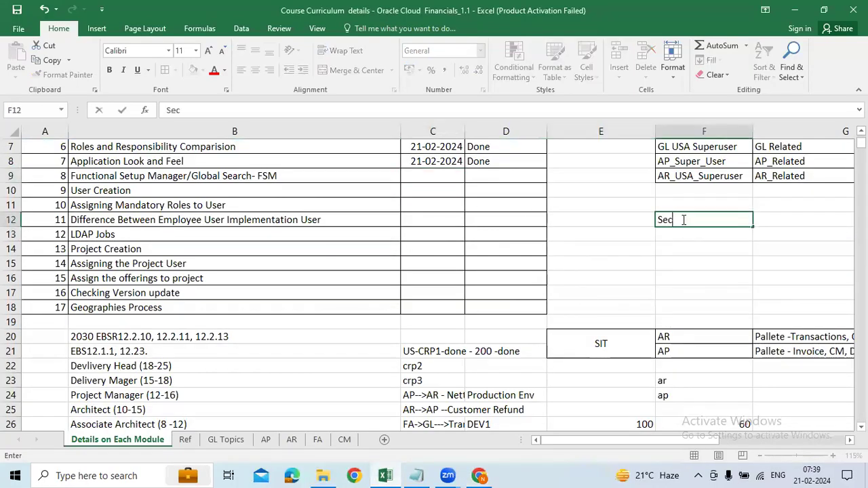
text(urity console)
key(Return)
text(HCm Page)
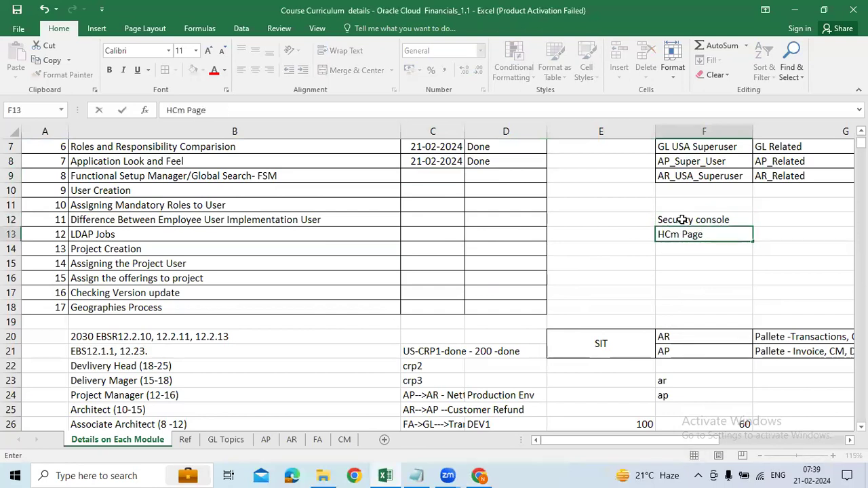
click(122, 110)
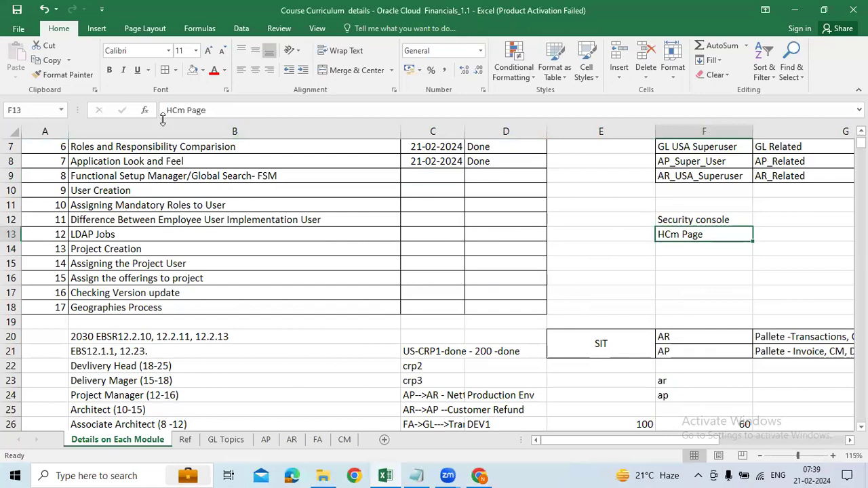
click(184, 110)
key(BackSpace)
text(M)
key(Return)
Enter 'Manage users' in F14 and append '- NA' to F13.
text(Manage users)
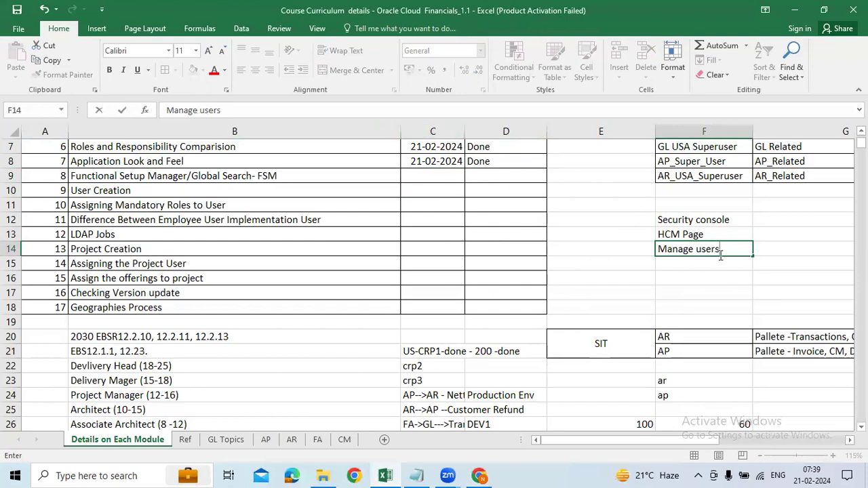
click(720, 234)
double_click(721, 234)
text(- NA)
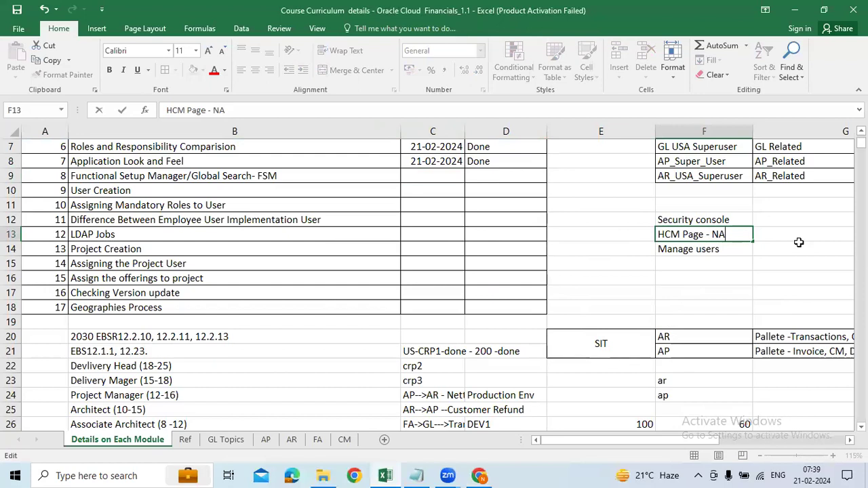
key(Return)
click(688, 234)
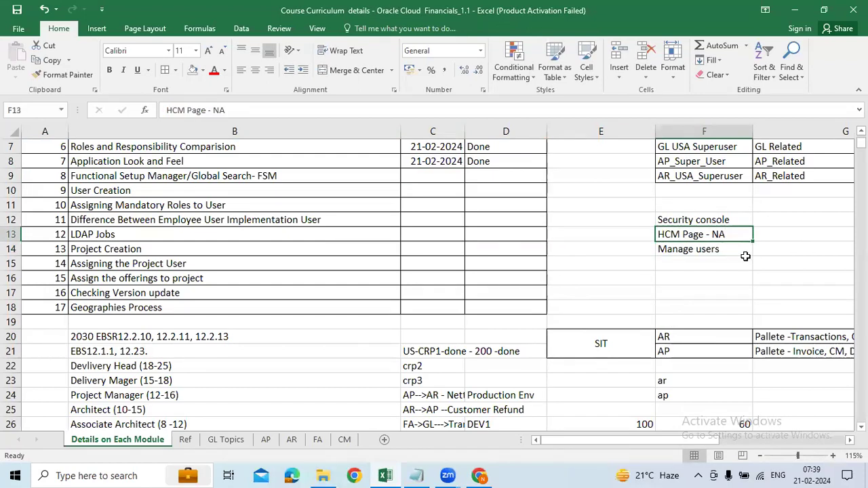
Capitalise F14 so it reads 'Manage Users'.
click(705, 249)
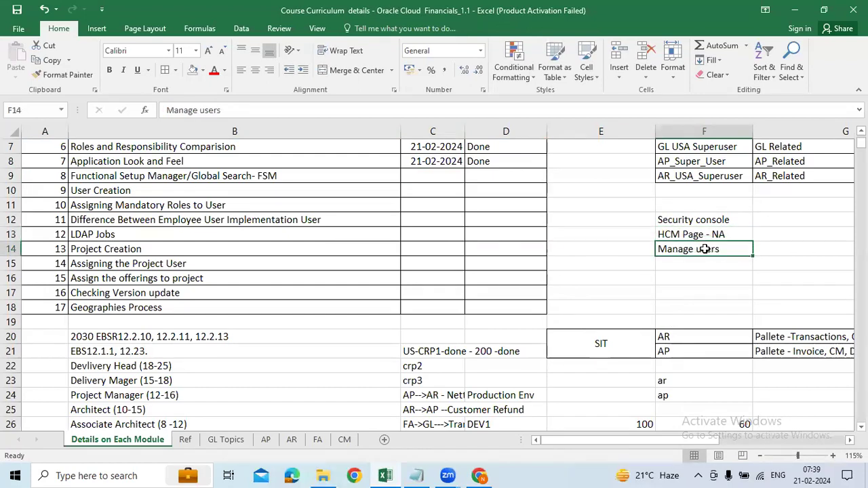
double_click(706, 249)
key(BackSpace)
text(U)
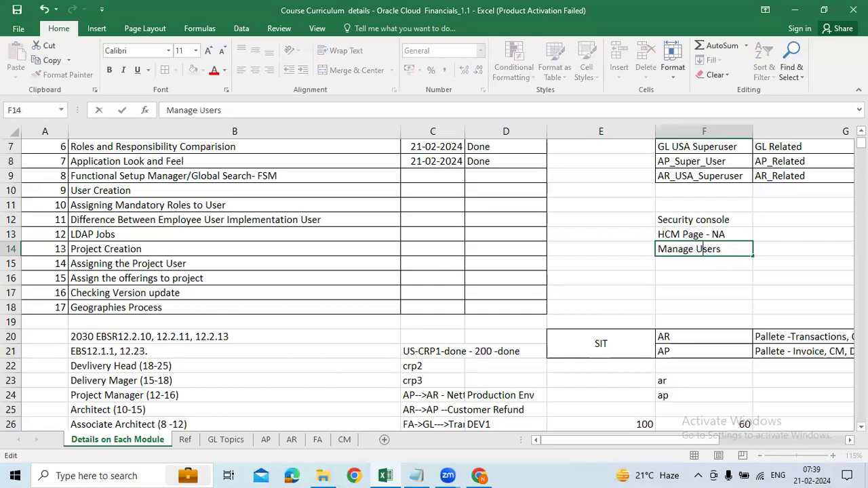
key(Return)
click(729, 253)
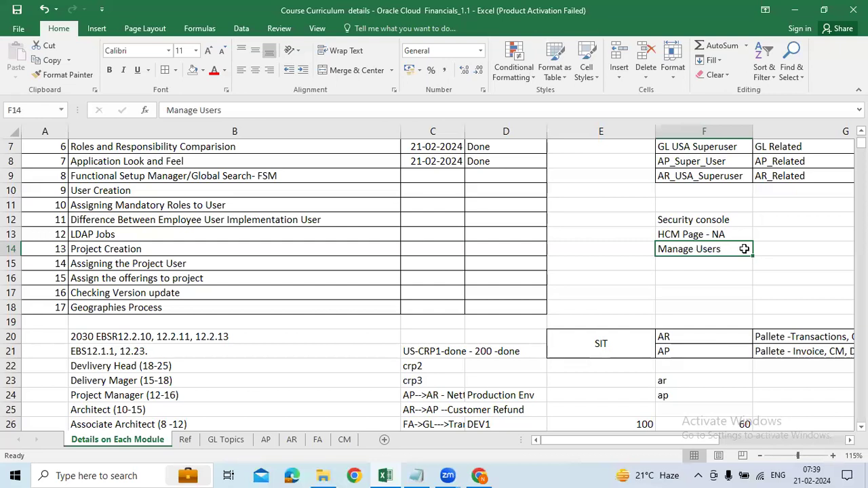
click(713, 221)
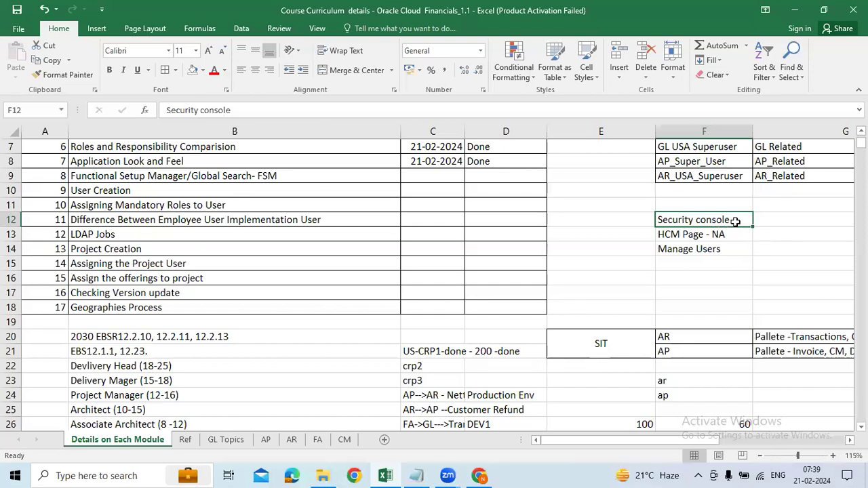
click(779, 220)
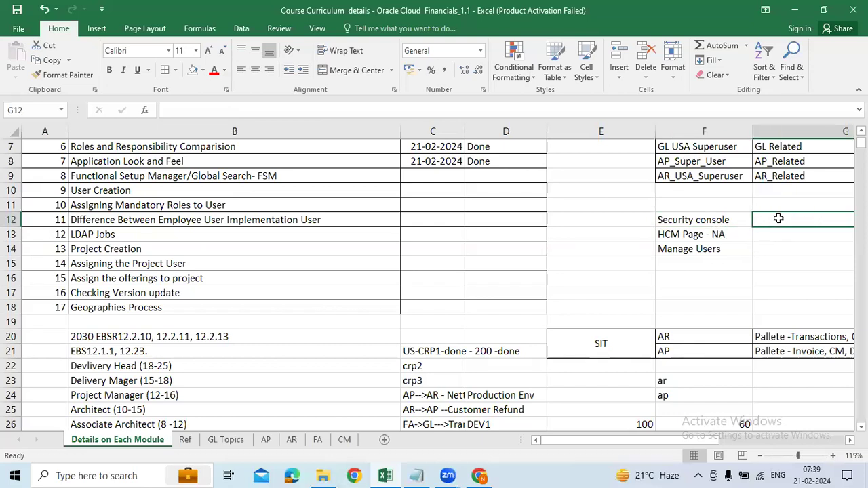
click(719, 250)
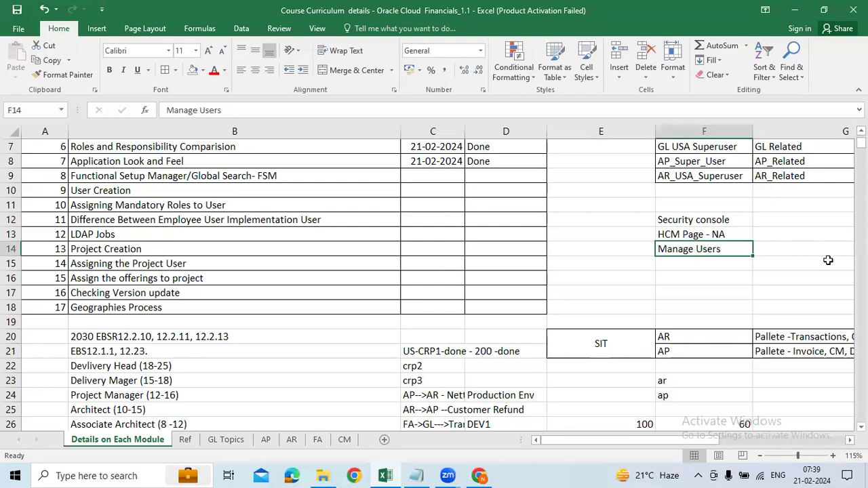
click(767, 219)
click(737, 248)
ctrl+click(711, 221)
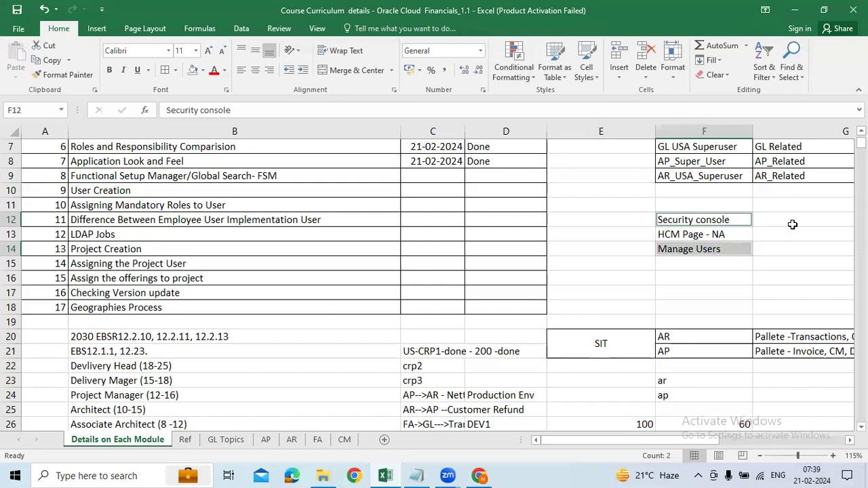
click(706, 221)
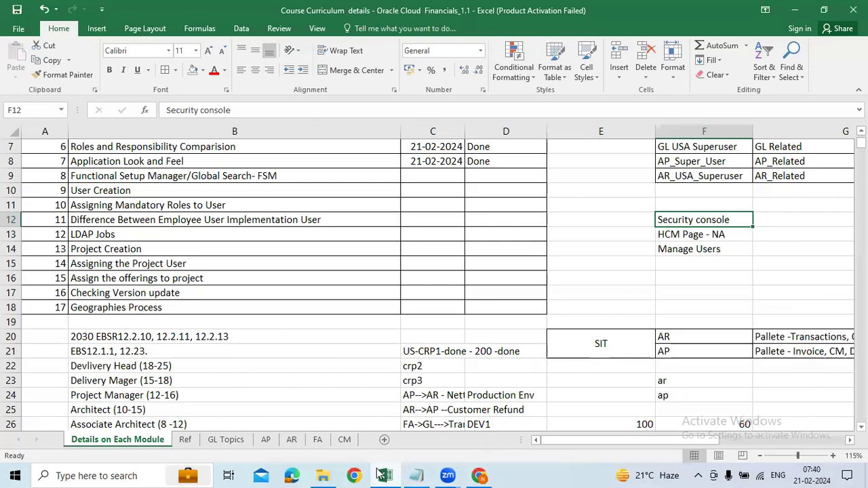
Return to the Security Console window, close the navigator, and start adding a new user account.
click(356, 476)
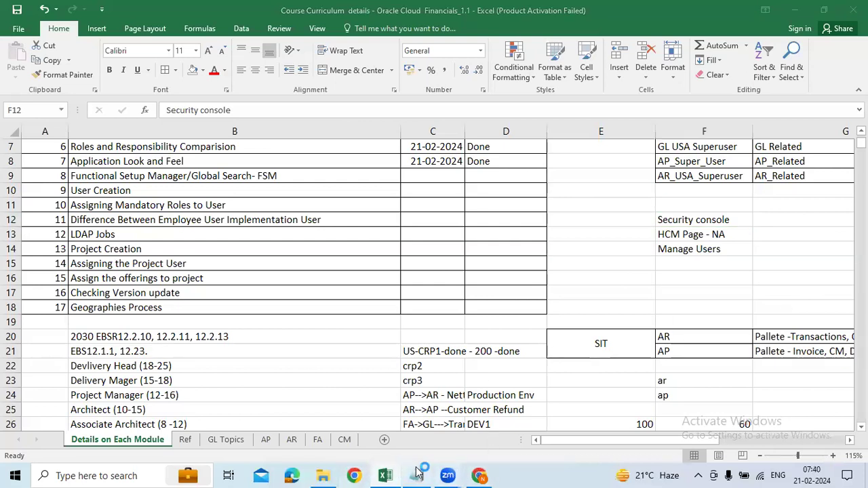
click(744, 23)
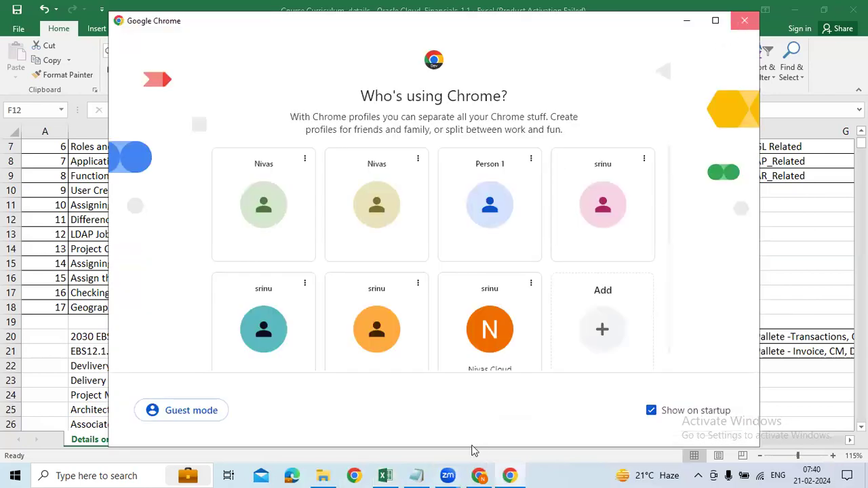
click(479, 476)
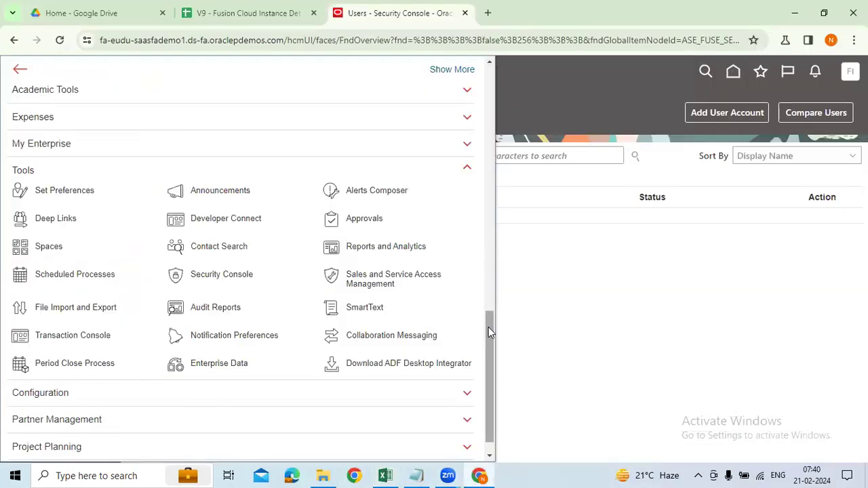
click(692, 278)
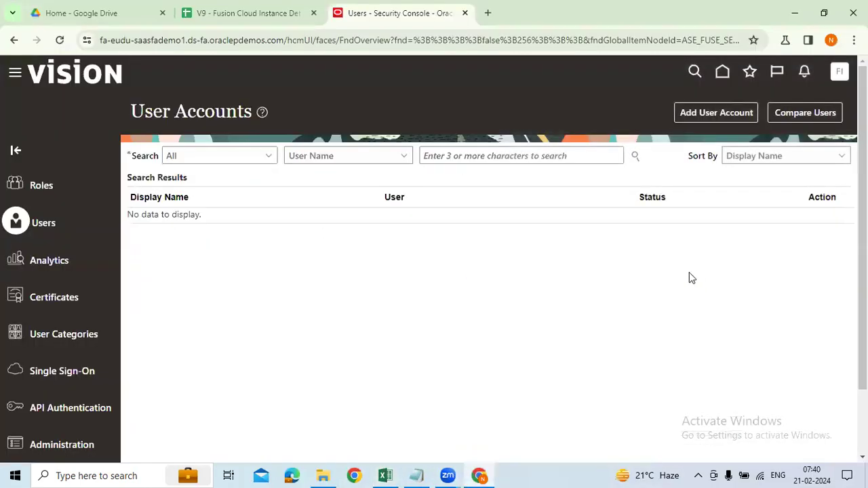
click(715, 121)
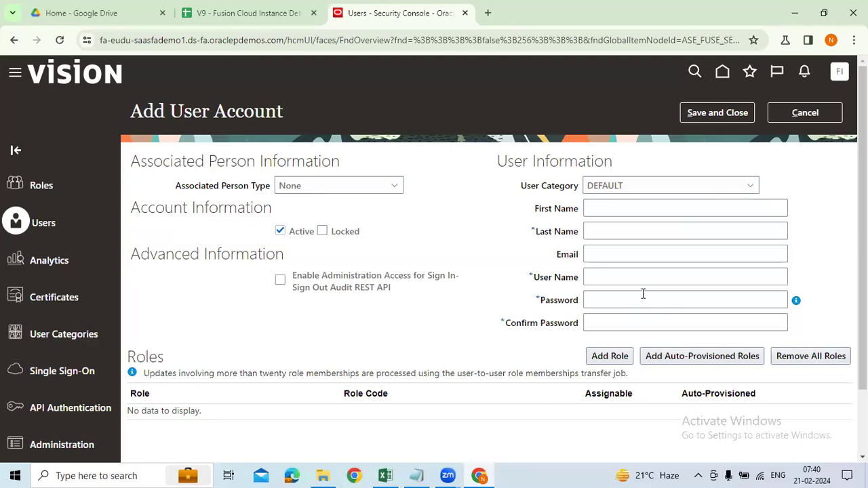
Review the Security console and Manage Users notes in the workbook, then return to the form.
click(386, 475)
click(708, 250)
drag(640, 250, 695, 249)
click(694, 250)
click(669, 223)
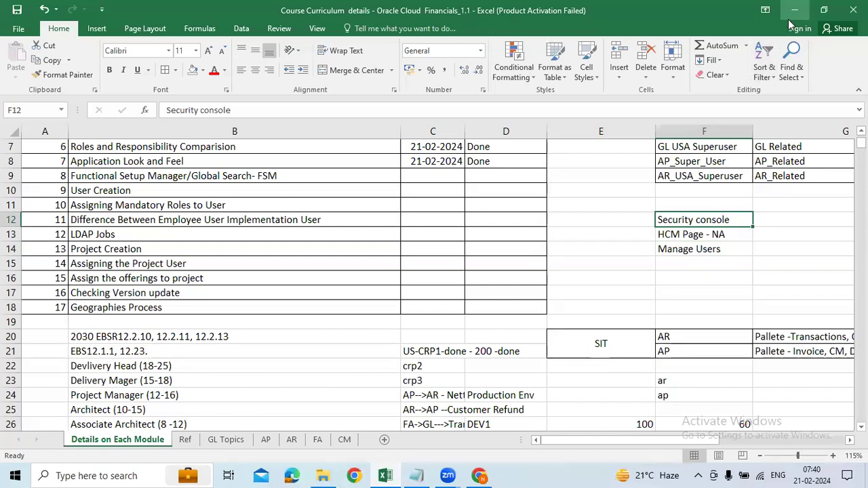
key(alt+Tab)
Enter the new user's last name and reuse it to build the e-mail address.
click(771, 236)
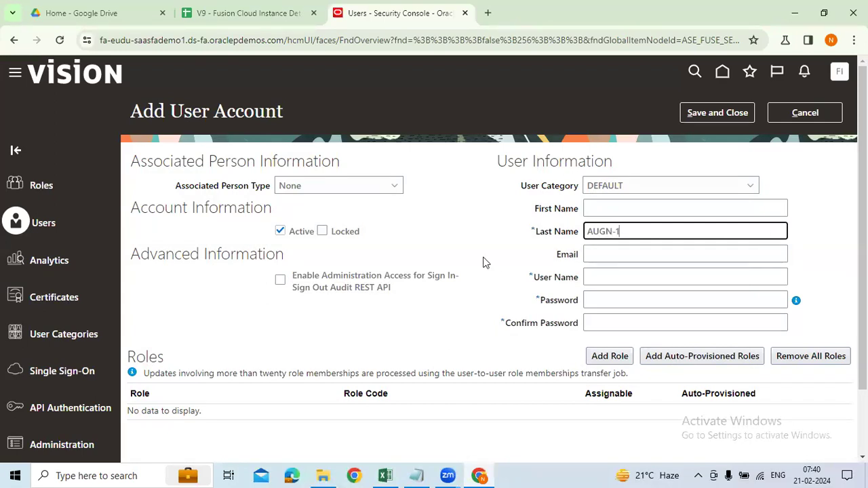
drag(618, 234, 591, 234)
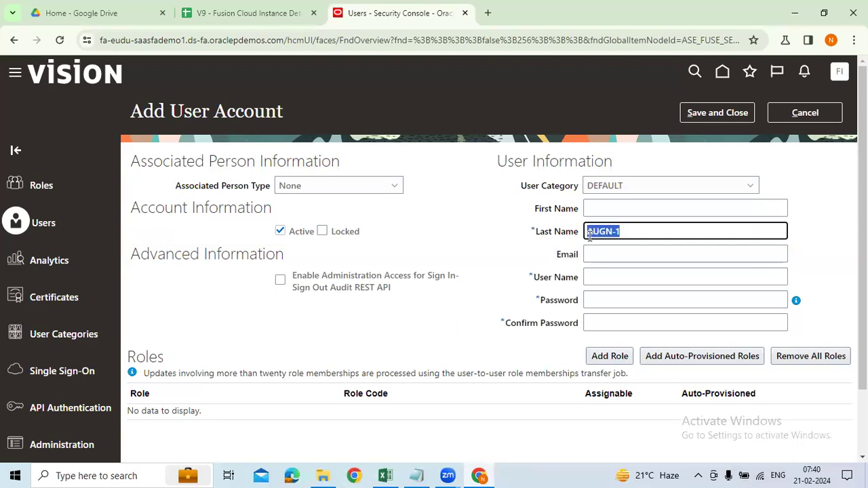
click(613, 255)
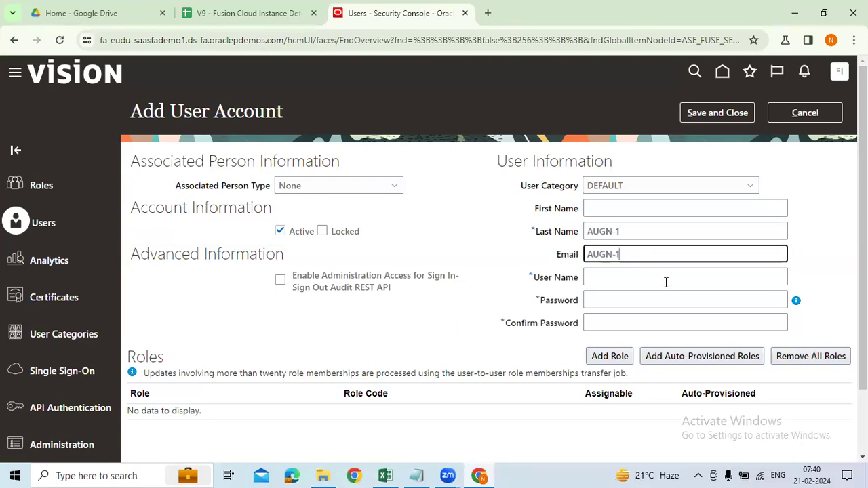
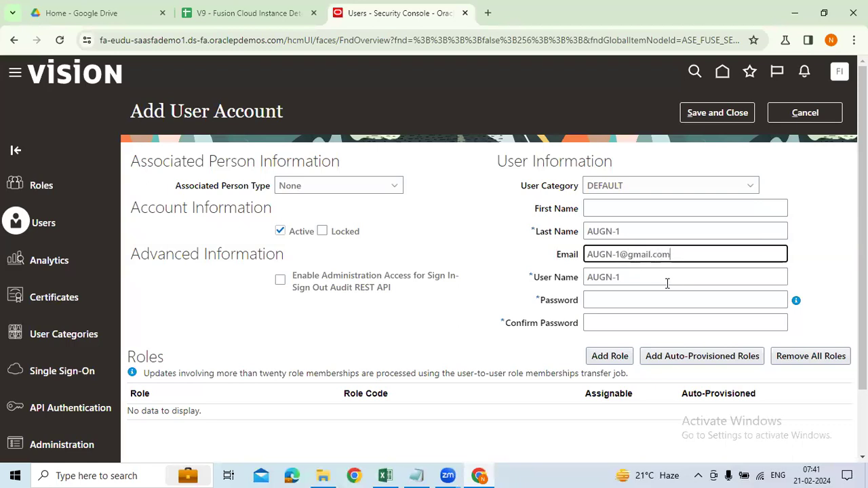
Enter and confirm the account password, then copy the auto-filled user name.
click(656, 303)
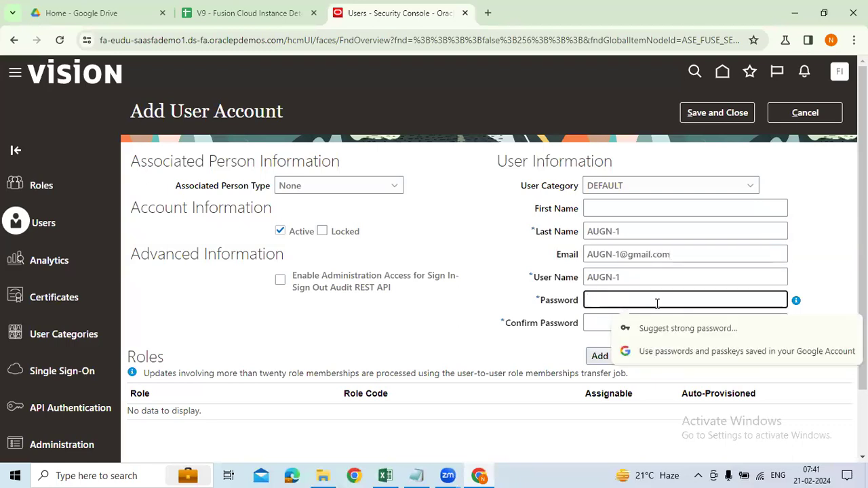
text(•)
key(BackSpace)
key(BackSpace)
key(BackSpace)
key(BackSpace)
key(BackSpace)
text(•)
key(Tab)
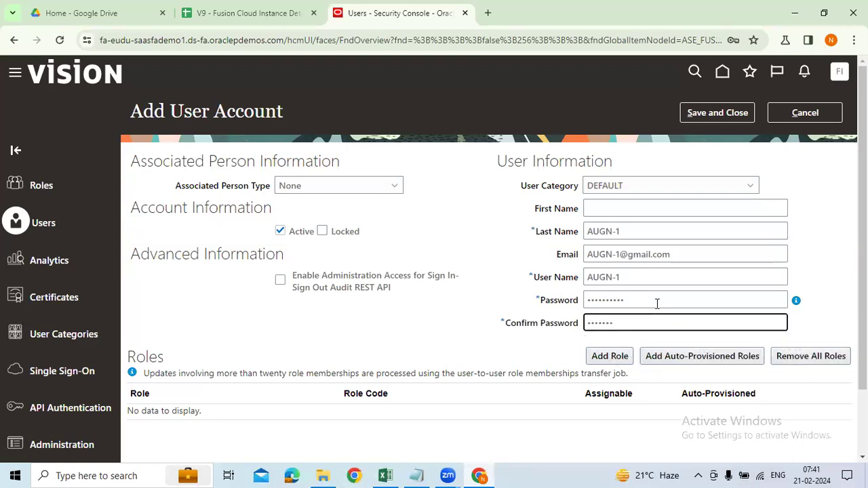
triple_click(623, 275)
key(ctrl+c)
click(390, 475)
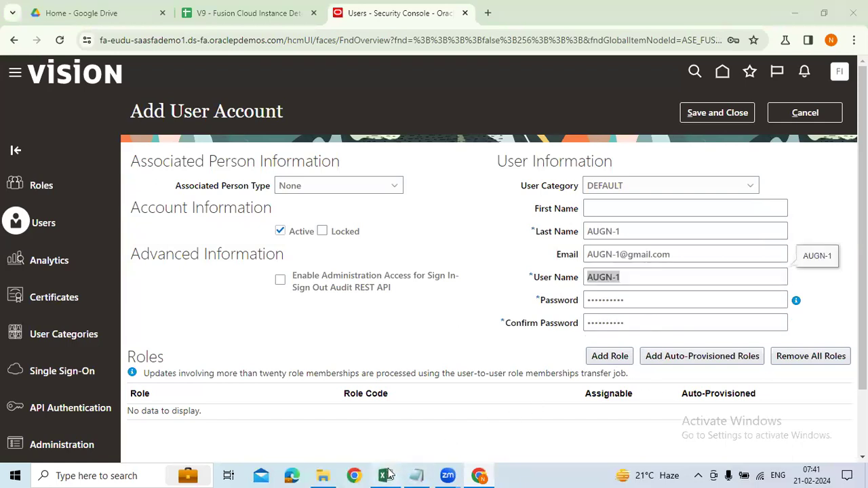
scroll(241, 372, down, 5)
Clear the Done marks from cells C34 to C38.
scroll(241, 372, down, 2)
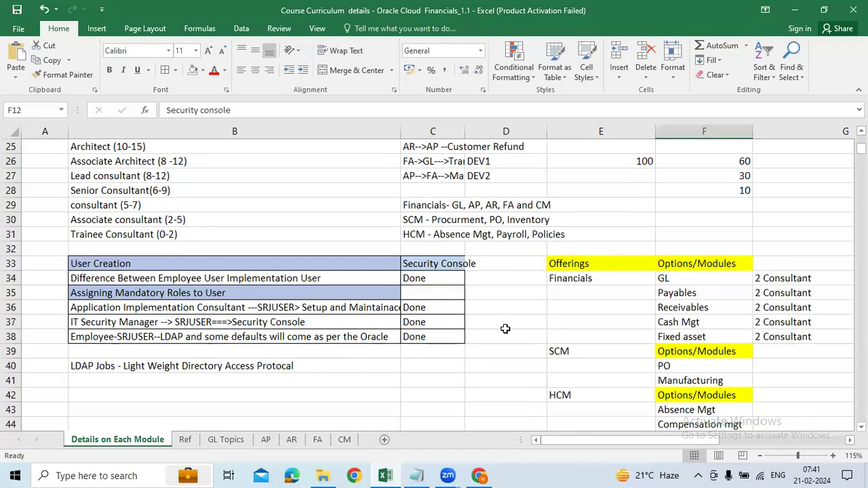
drag(434, 278, 445, 331)
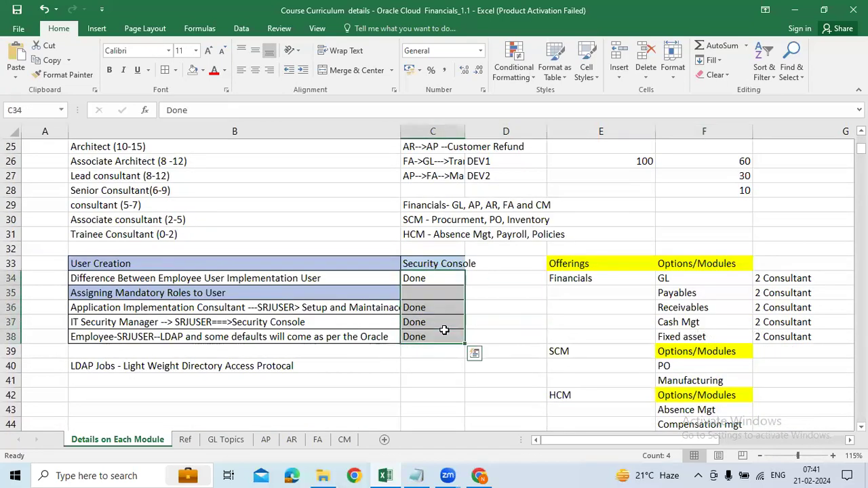
key(Delete)
click(495, 323)
Record the new user name, a slash, and the account password in cell E28.
click(594, 185)
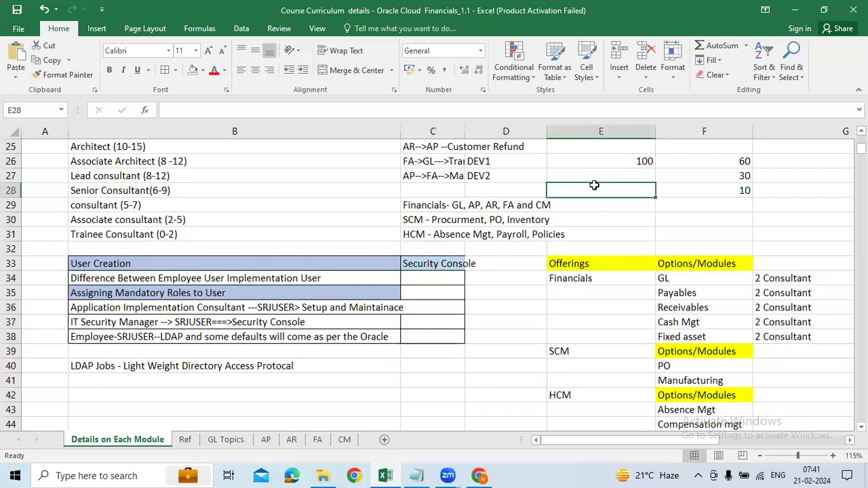
key(ctrl+v)
double_click(598, 192)
double_click(598, 192)
text(/)
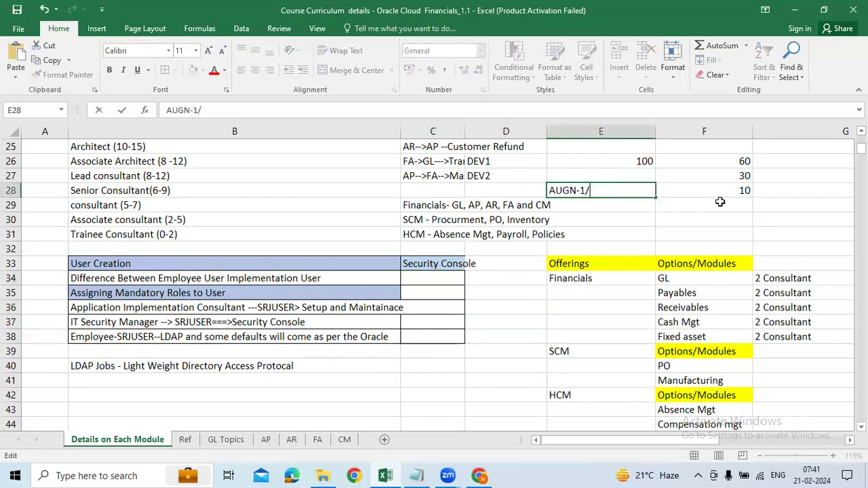
key(alt+Tab)
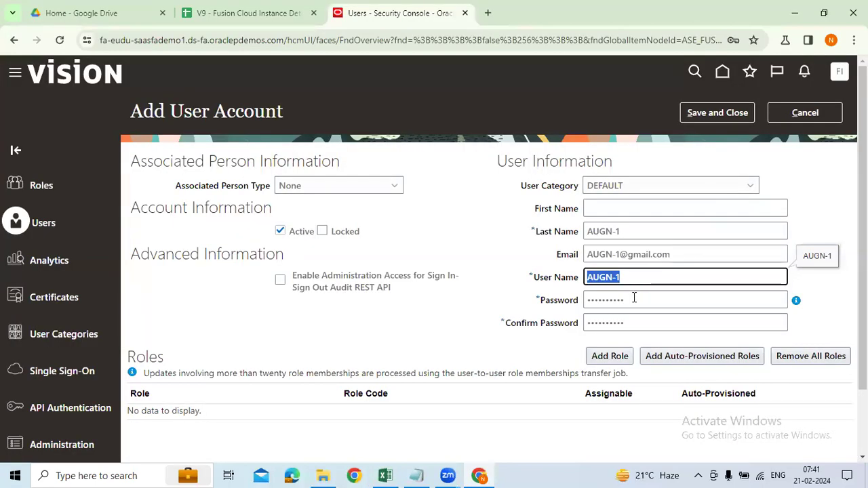
key(alt+Tab)
text(Orac)
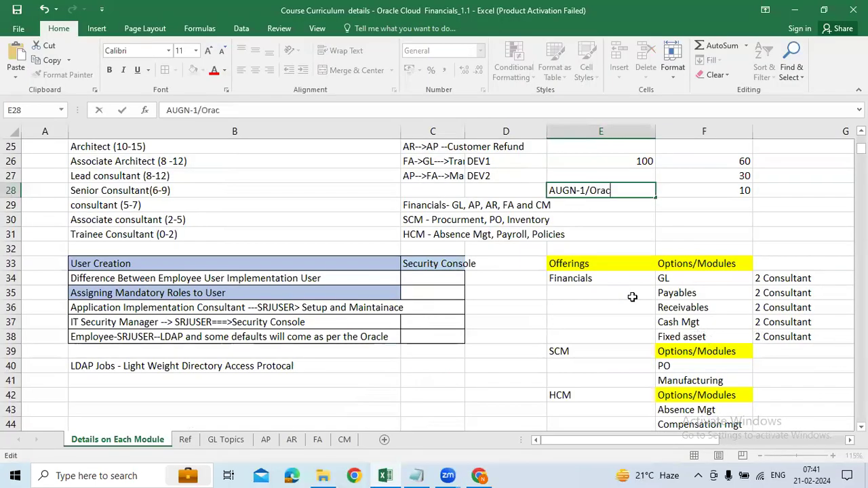
text(le@123)
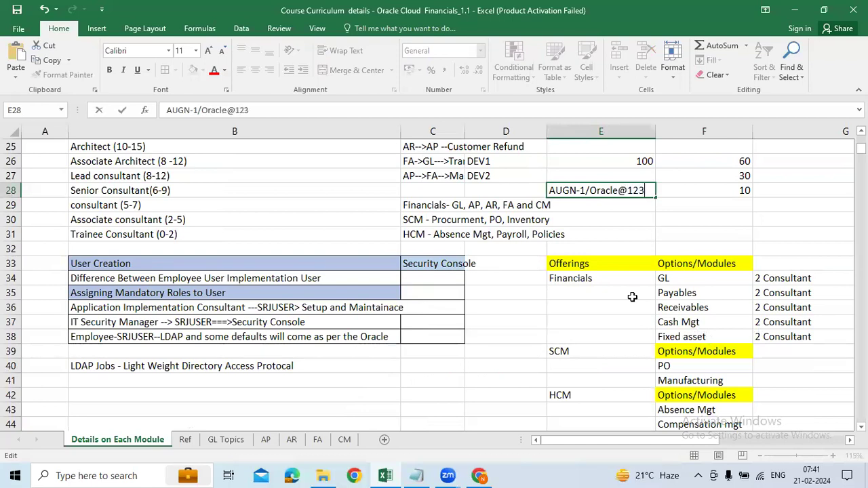
key(Return)
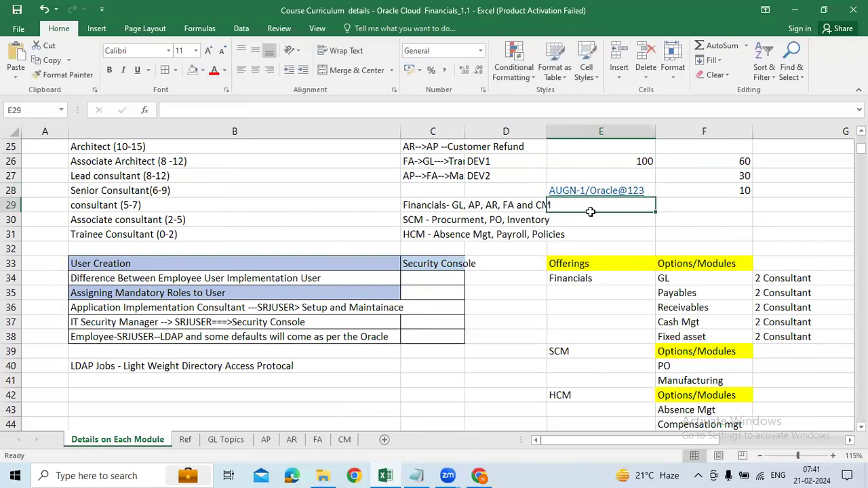
click(516, 194)
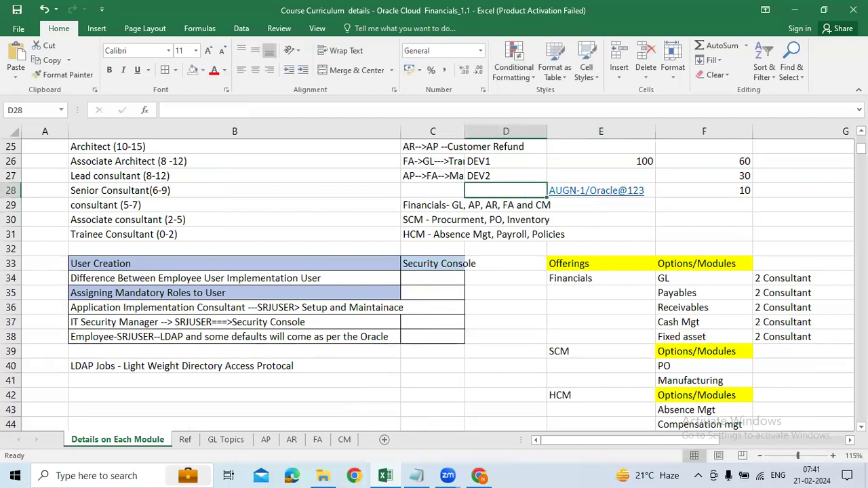
key(alt+Tab)
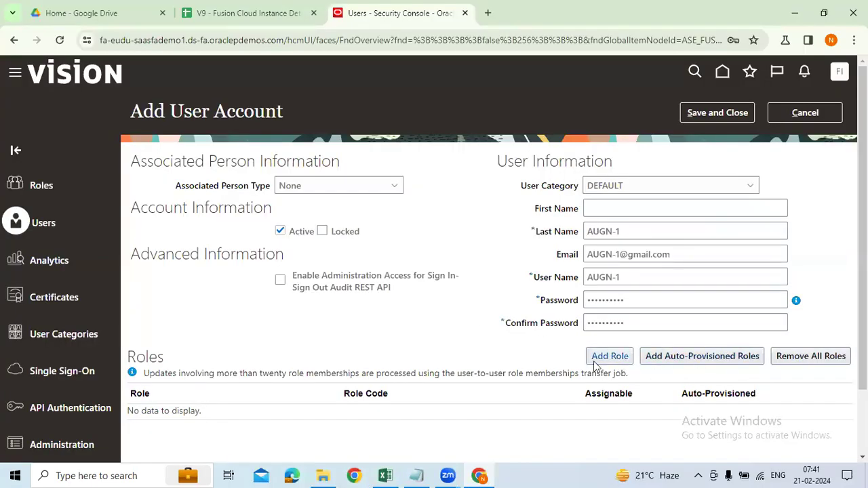
Check the Last Name value and save the new user account with Save and Close.
scroll(395, 395, down, 2)
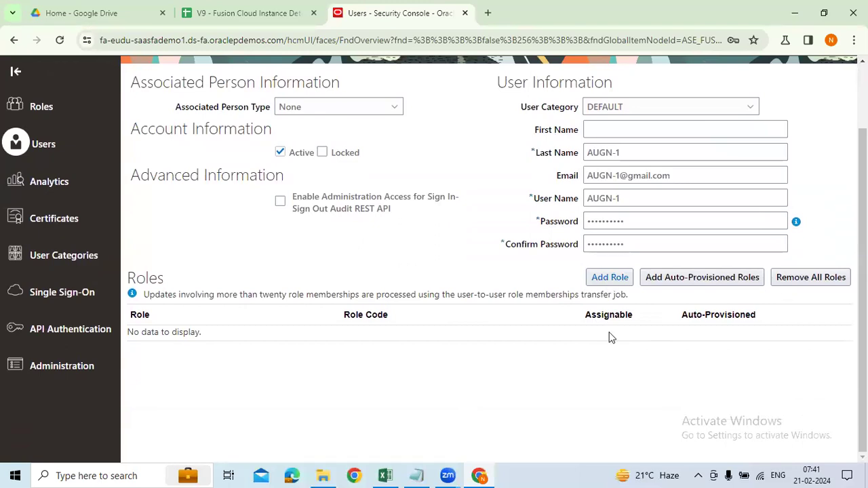
scroll(591, 312, up, 2)
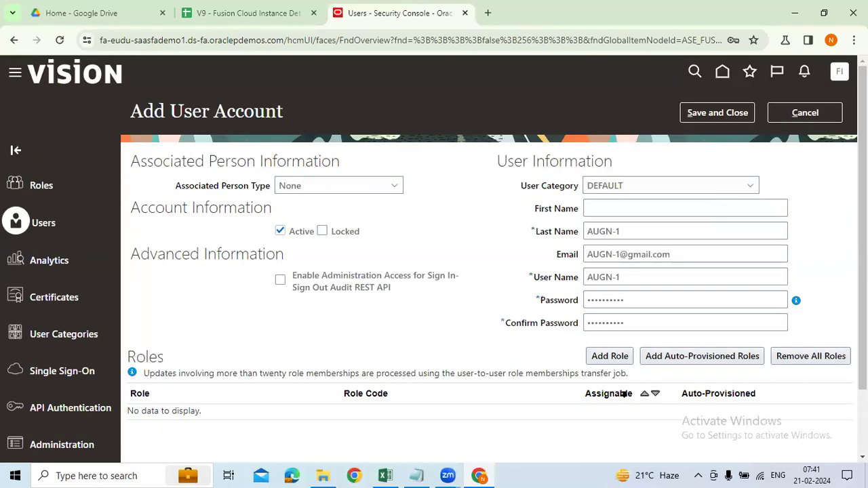
triple_click(589, 231)
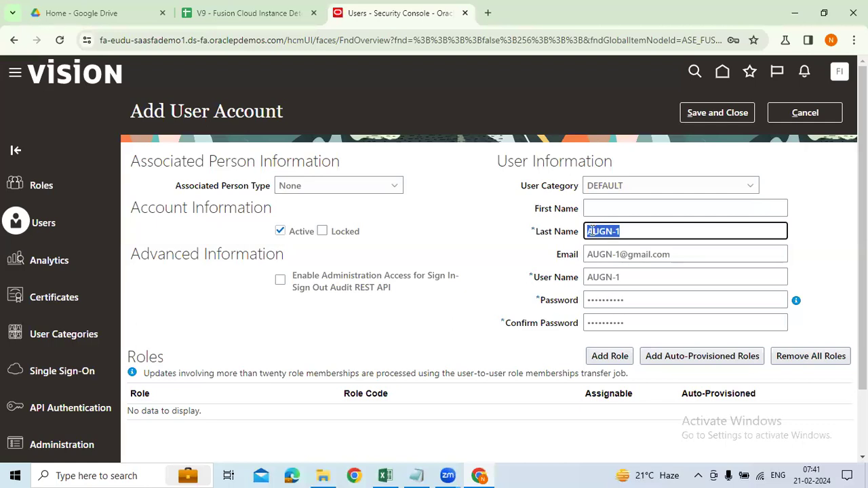
click(594, 232)
mouse_move(613, 233)
mouse_down()
mouse_move(595, 233)
mouse_move(614, 232)
mouse_up()
click(623, 233)
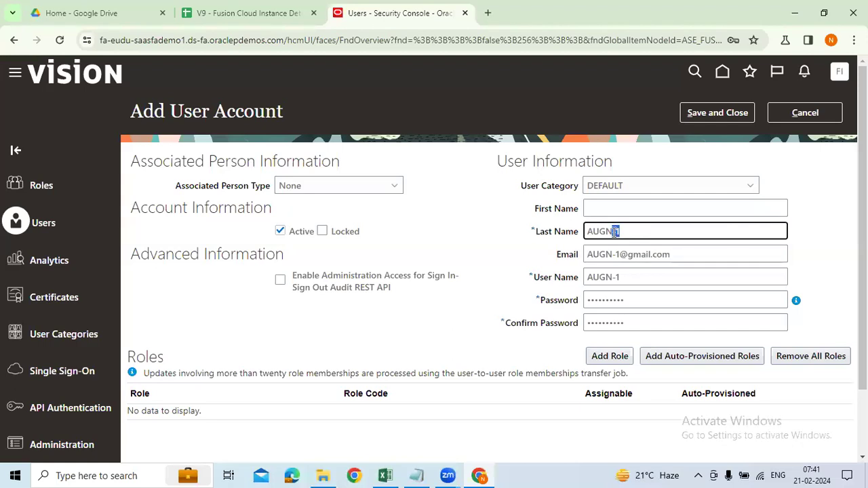
click(717, 113)
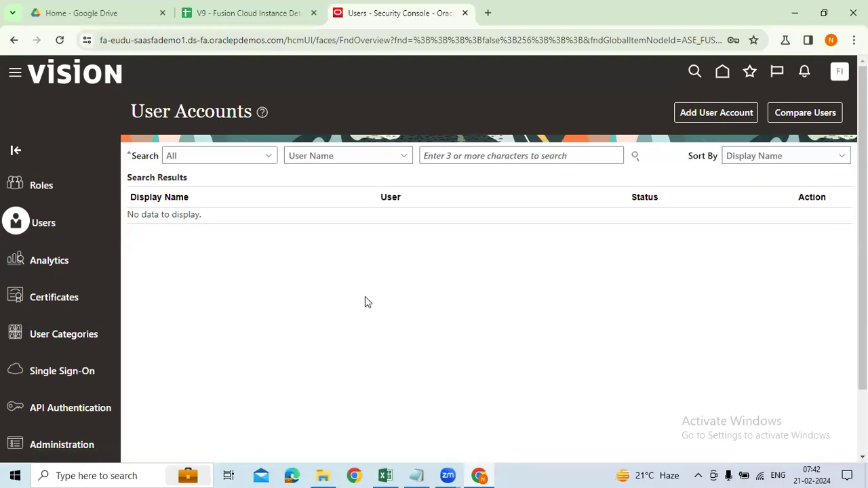
Go to the home page and browse the implementation user's navigator work areas.
click(724, 73)
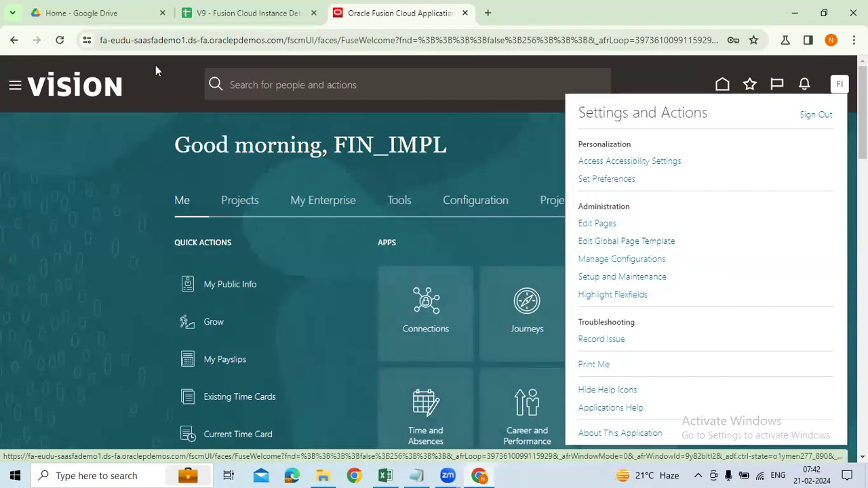
click(15, 84)
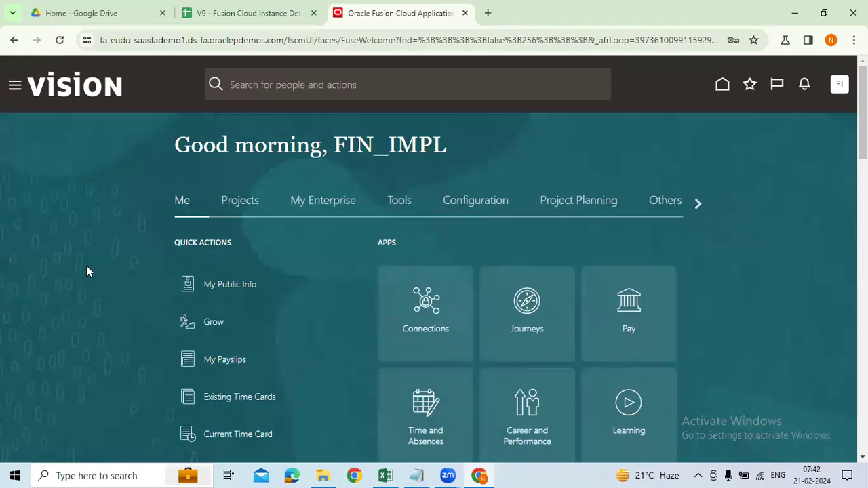
scroll(91, 283, up, 3)
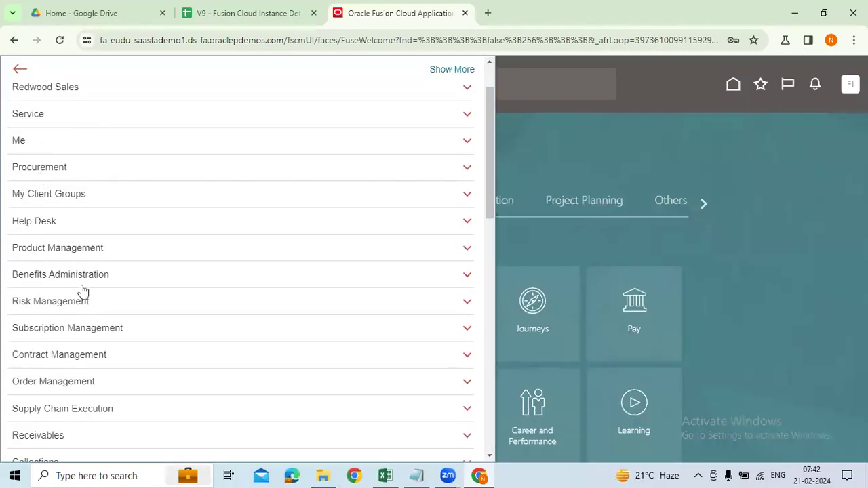
scroll(82, 291, down, 3)
scroll(75, 349, down, 3)
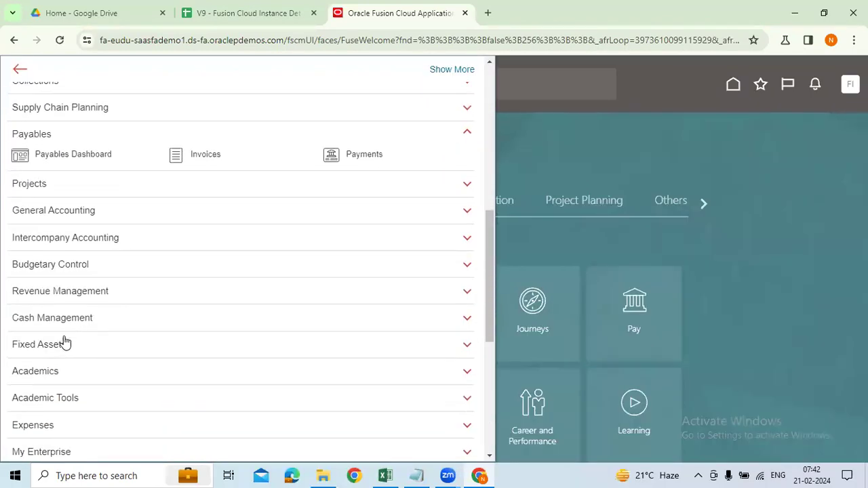
scroll(45, 378, down, 2)
scroll(43, 351, up, 2)
scroll(82, 197, up, 1)
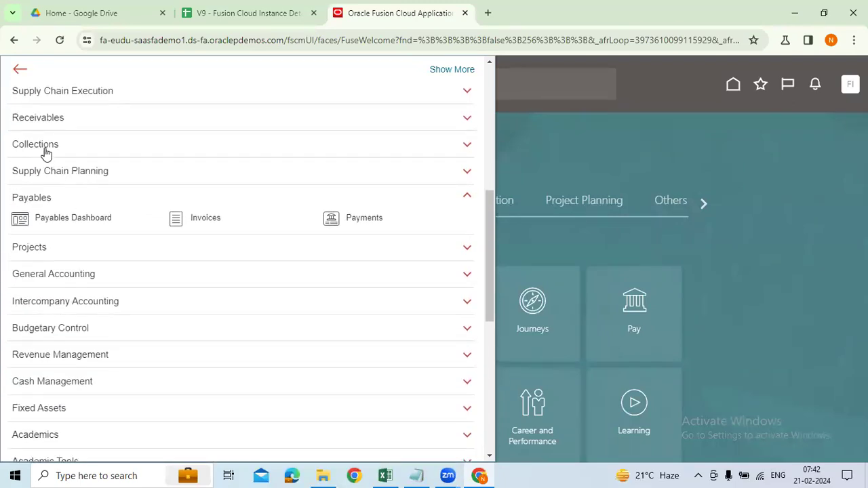
scroll(48, 143, up, 1)
scroll(84, 190, down, 5)
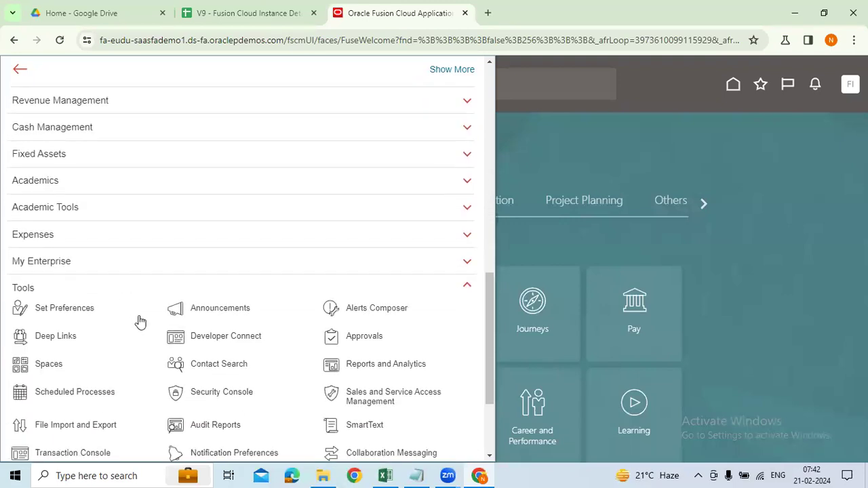
scroll(145, 397, down, 2)
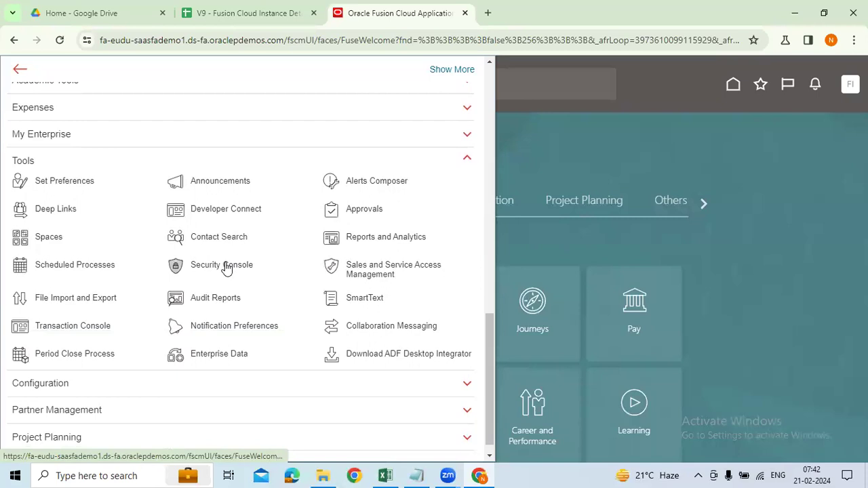
click(811, 195)
Sign out the implementation user from Settings and Actions and bring Excel forward.
click(838, 85)
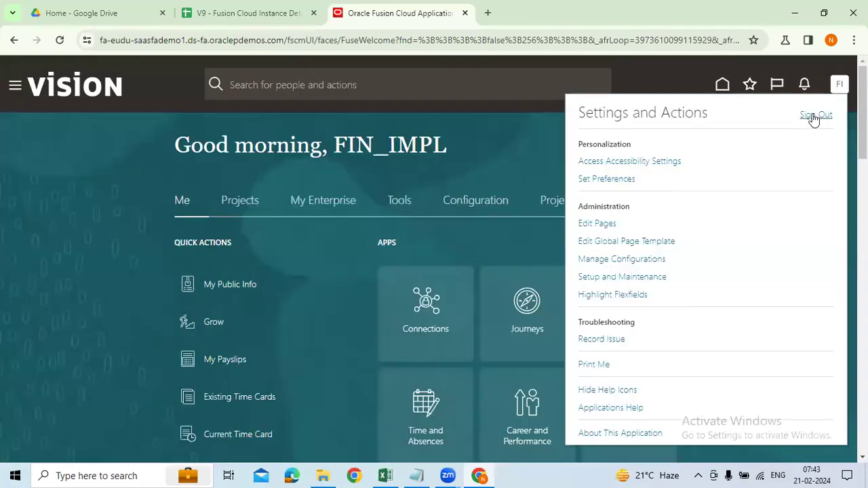
click(814, 117)
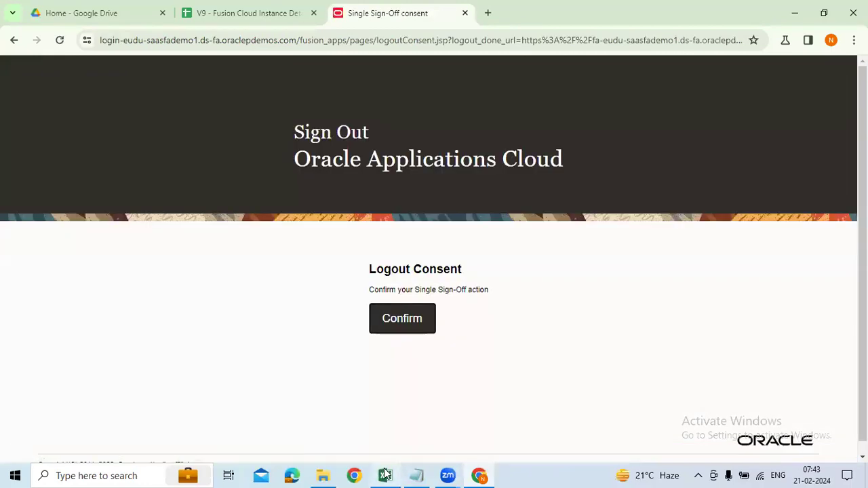
click(385, 475)
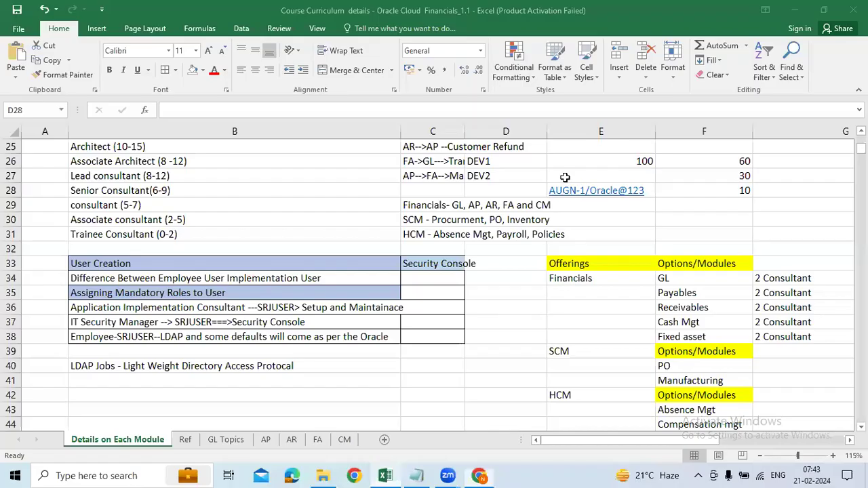
Confirm sign-off and paste the new user ID from cell E28 into the sign-in page.
key(Right)
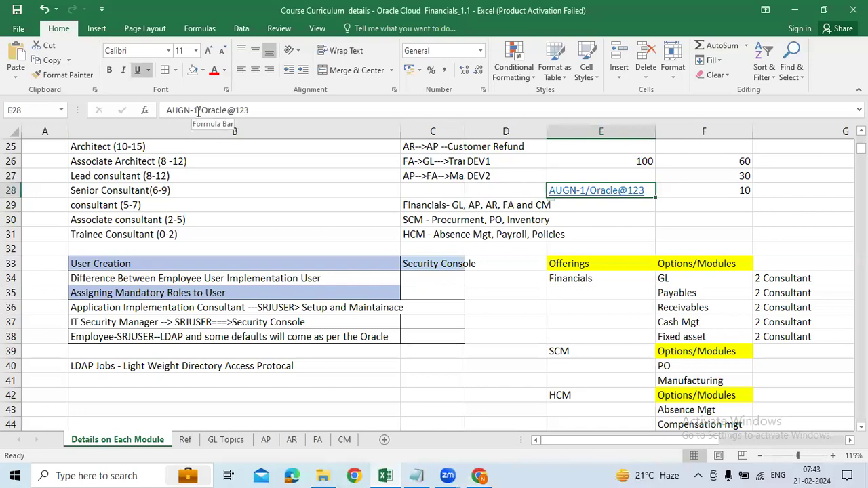
drag(198, 110, 166, 111)
key(ctrl+c)
key(alt+Tab)
click(402, 319)
key(ctrl+v)
Copy the password from E28 into the password field and sign in as the new user.
click(457, 329)
key(alt+Tab)
drag(249, 110, 209, 112)
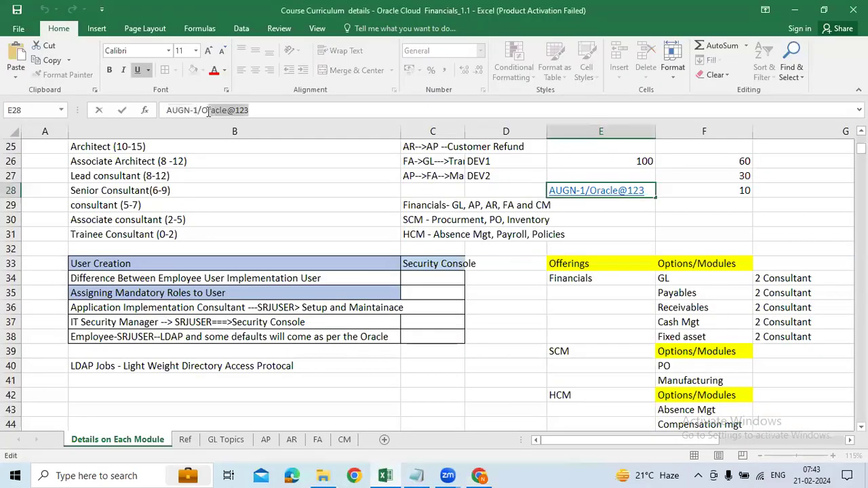
key(ctrl+c)
key(alt+Tab)
key(ctrl+v)
click(357, 393)
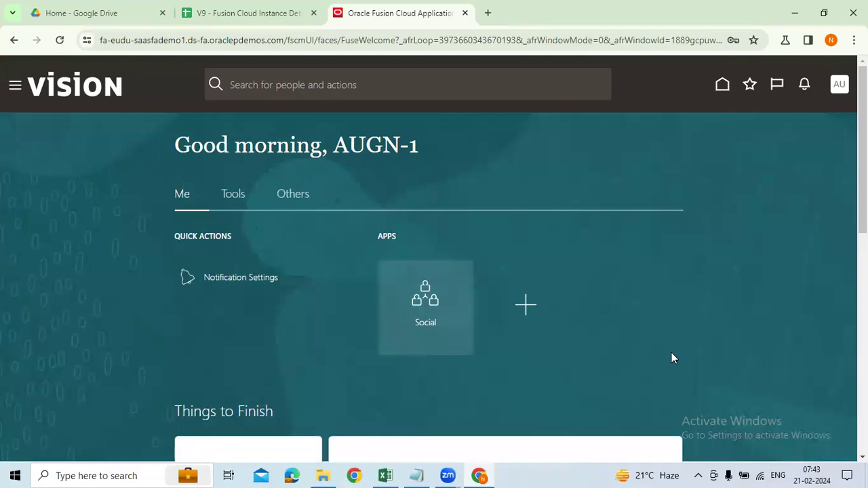
Expand and collapse the Tools and Others groups in the new user's navigator.
scroll(672, 358, down, 2)
scroll(672, 358, up, 2)
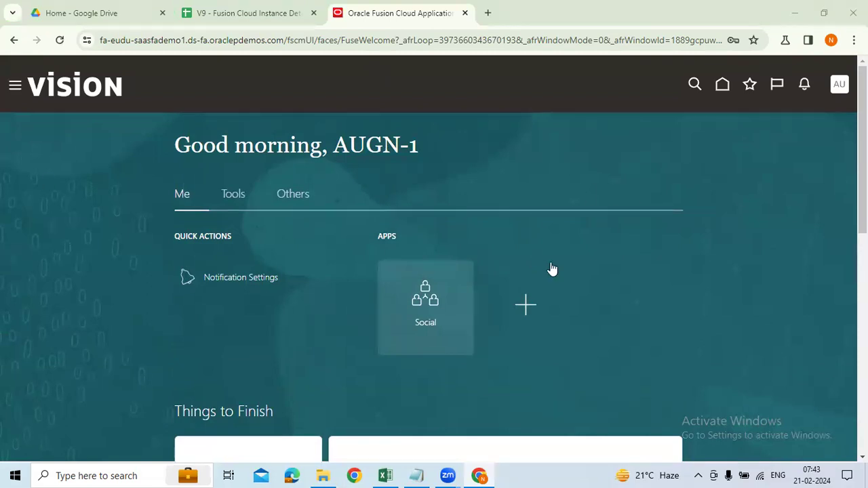
scroll(434, 271, down, 2)
scroll(434, 272, up, 2)
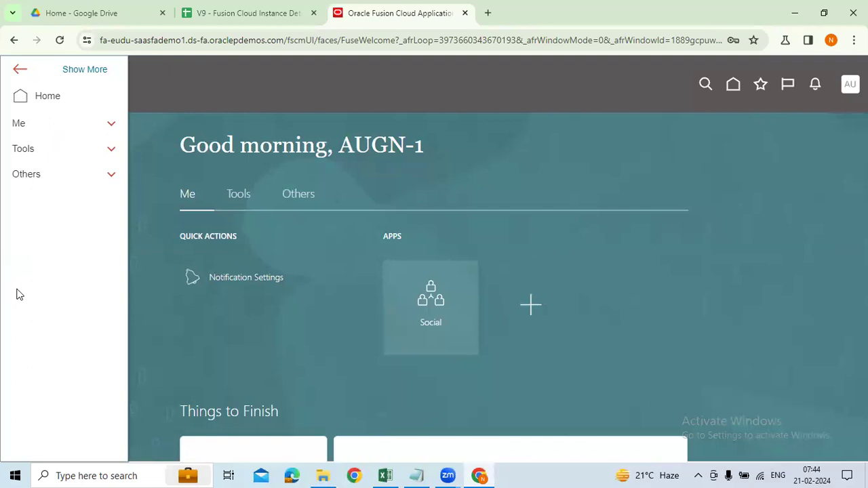
click(38, 157)
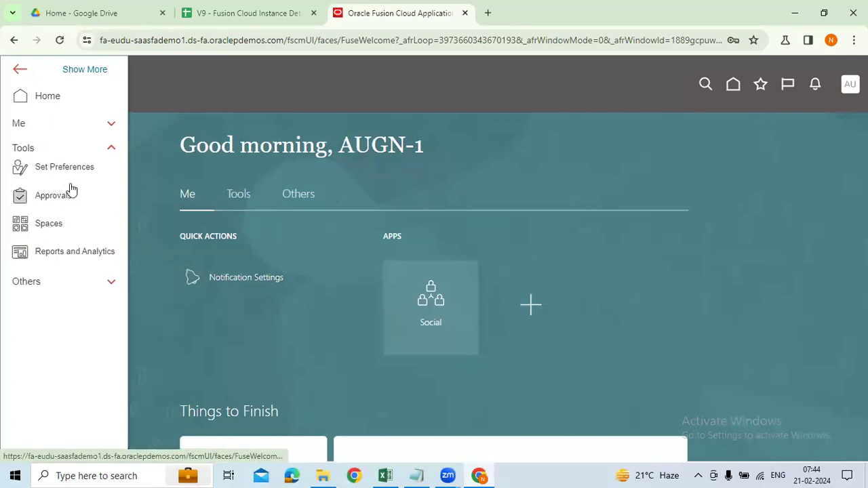
click(120, 284)
scroll(115, 350, down, 1)
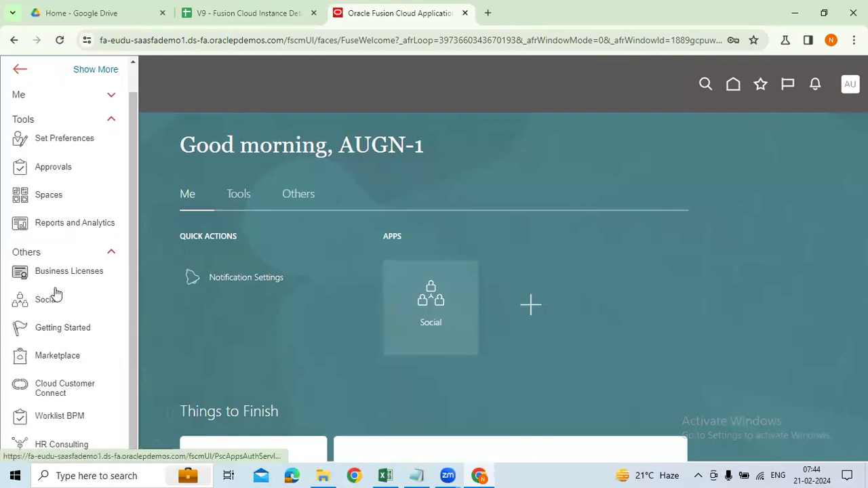
scroll(68, 291, up, 1)
click(109, 283)
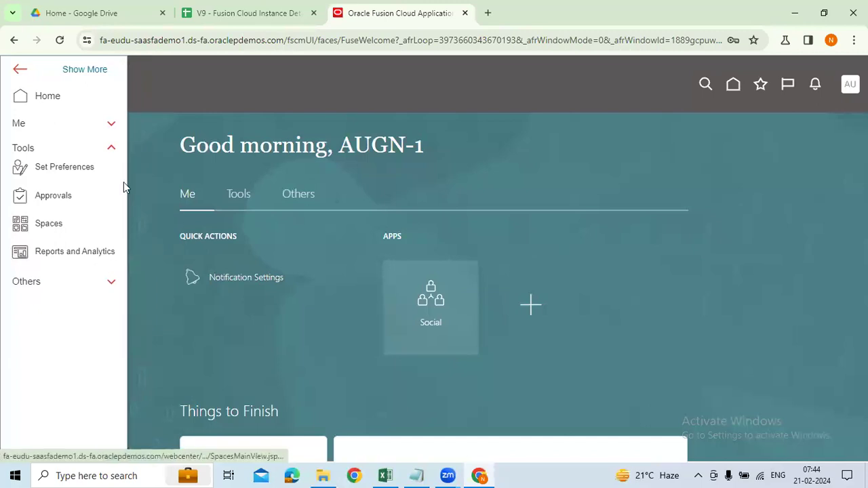
click(111, 148)
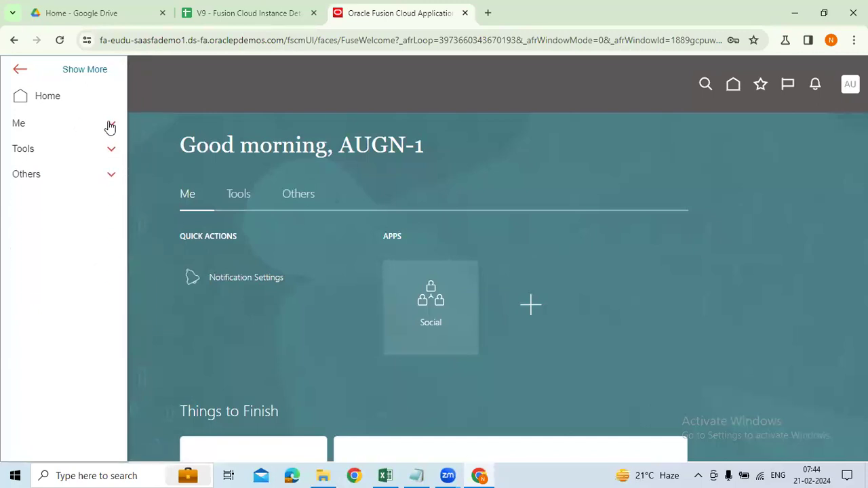
Check the Me group, then open the user menu showing only personalization and help options.
click(111, 125)
click(112, 125)
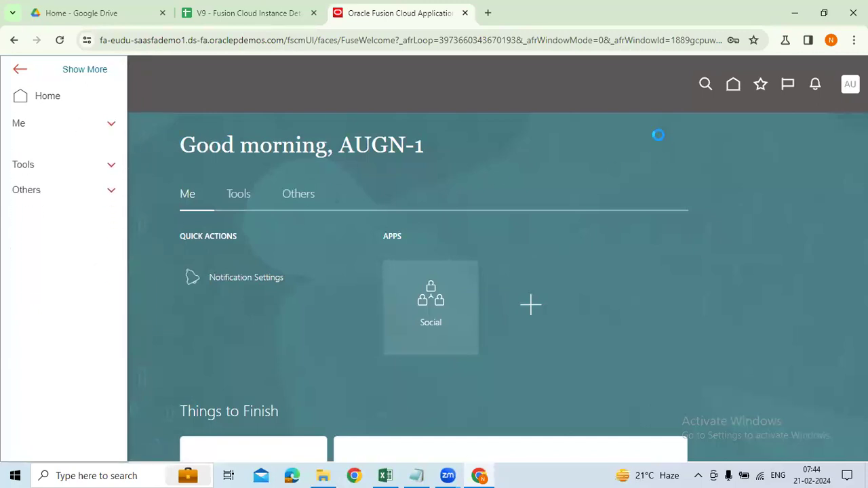
click(810, 143)
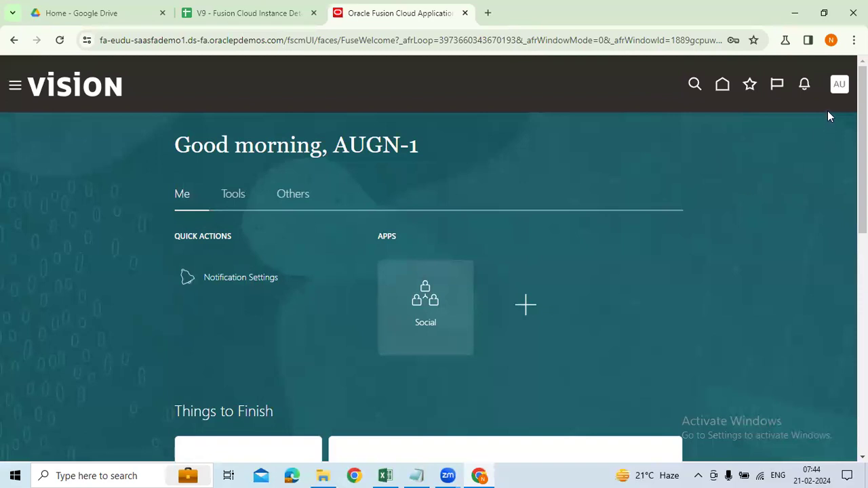
click(840, 84)
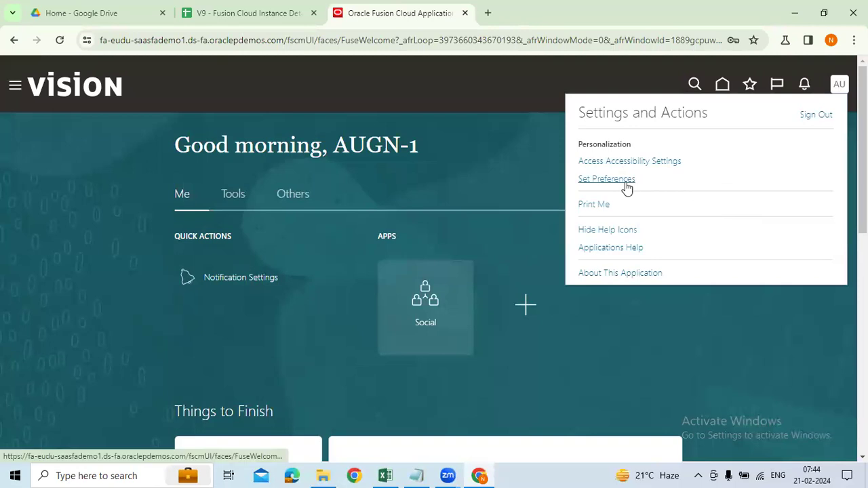
Open Set Preferences, then dismiss the Settings and Actions menu to reveal the new user's home page.
click(626, 183)
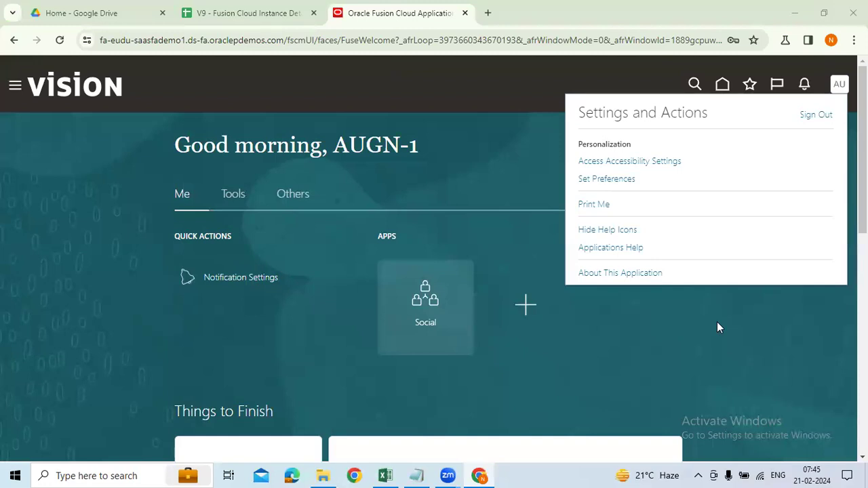
click(719, 328)
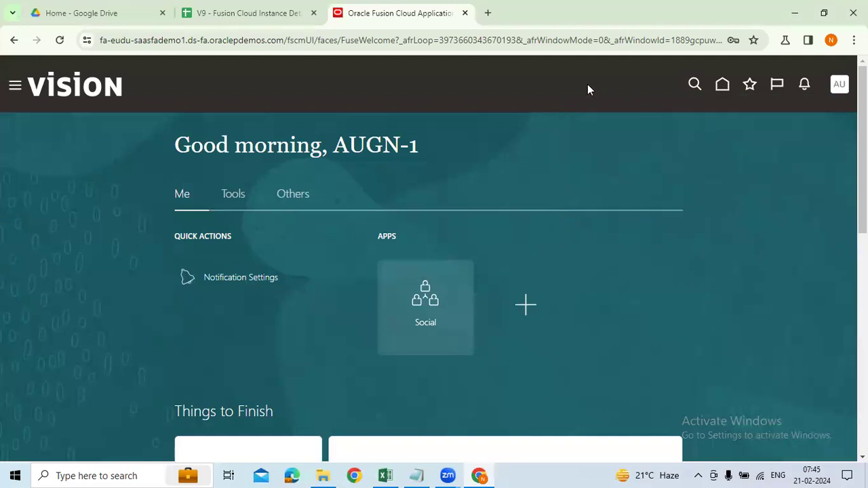
click(557, 47)
click(725, 207)
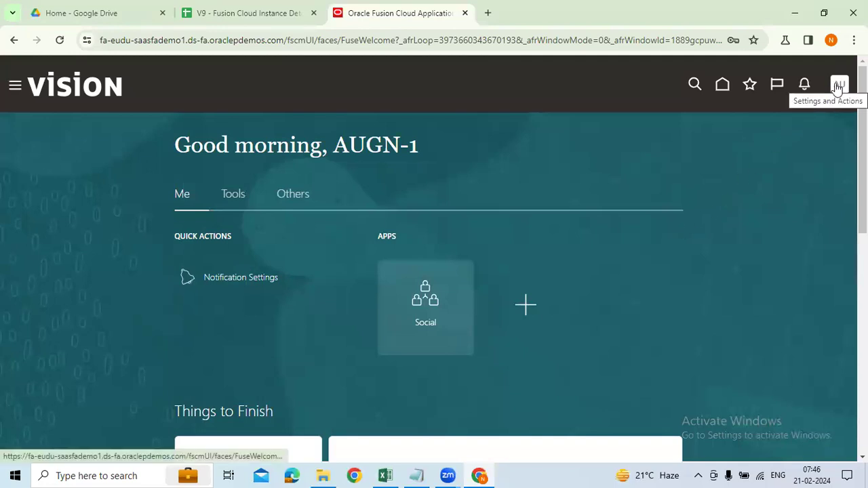
Browse the Tools work areas in the navigator, then close it.
click(15, 85)
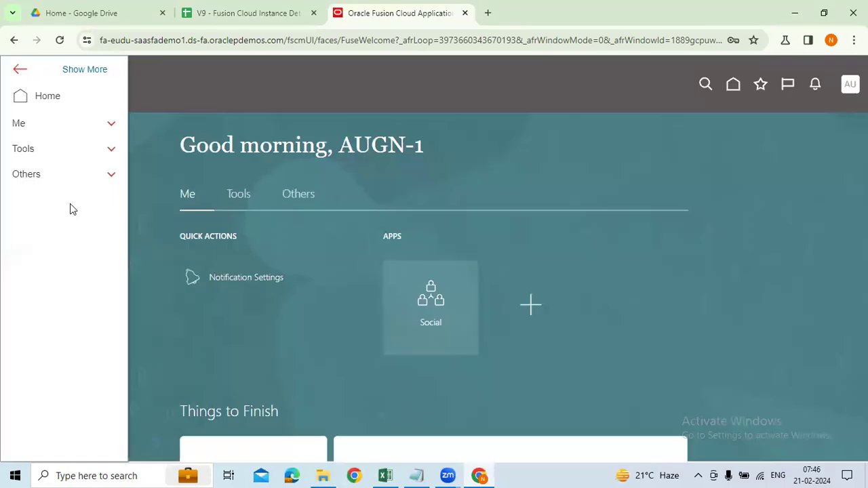
click(47, 152)
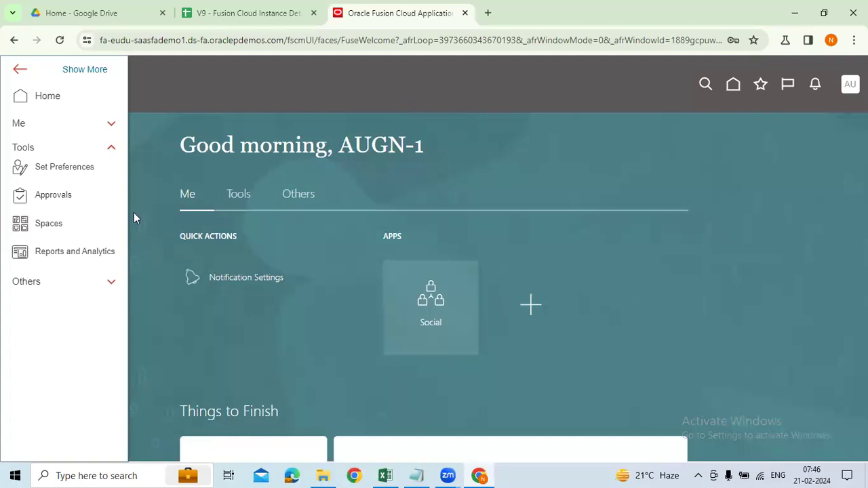
click(563, 178)
Sign out the new user from Settings and Actions, glancing at the Excel workbook before returning.
click(842, 87)
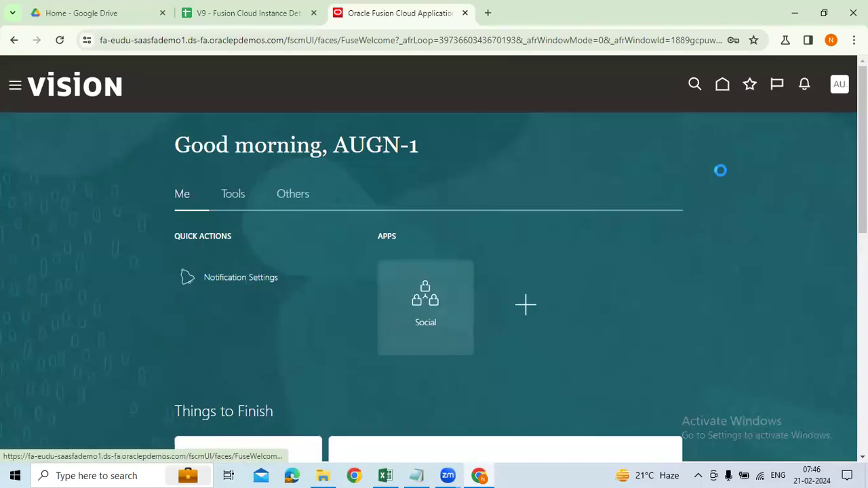
click(814, 116)
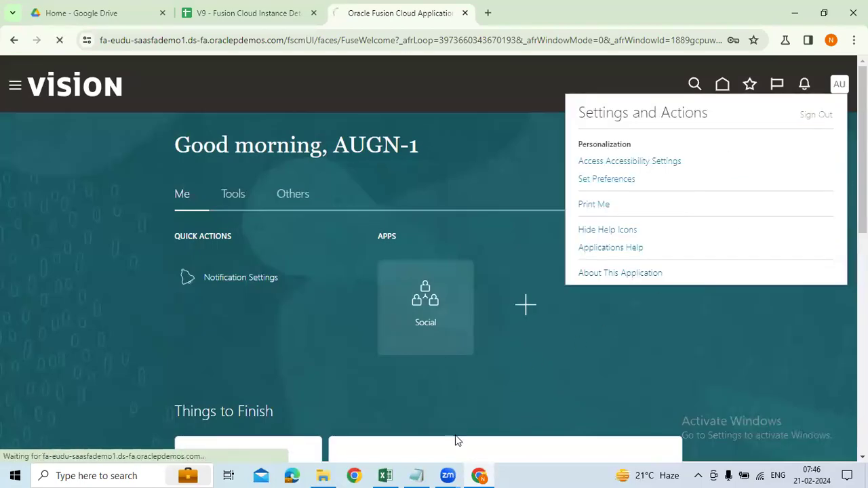
click(385, 476)
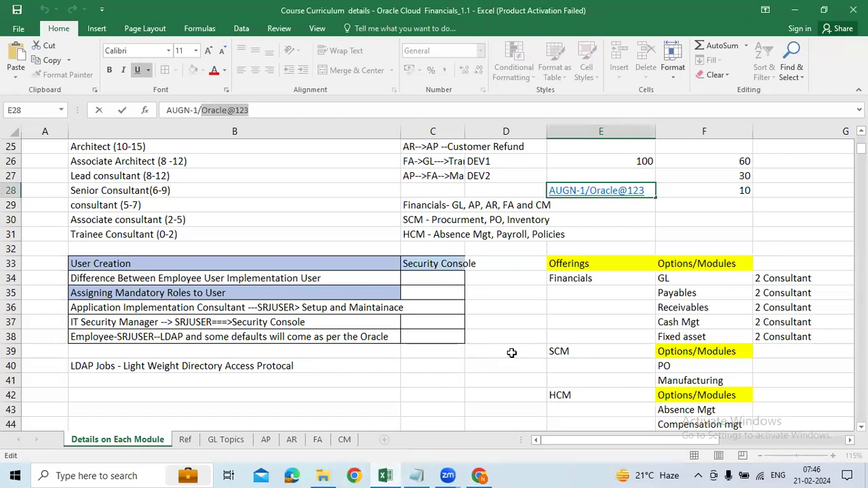
click(479, 476)
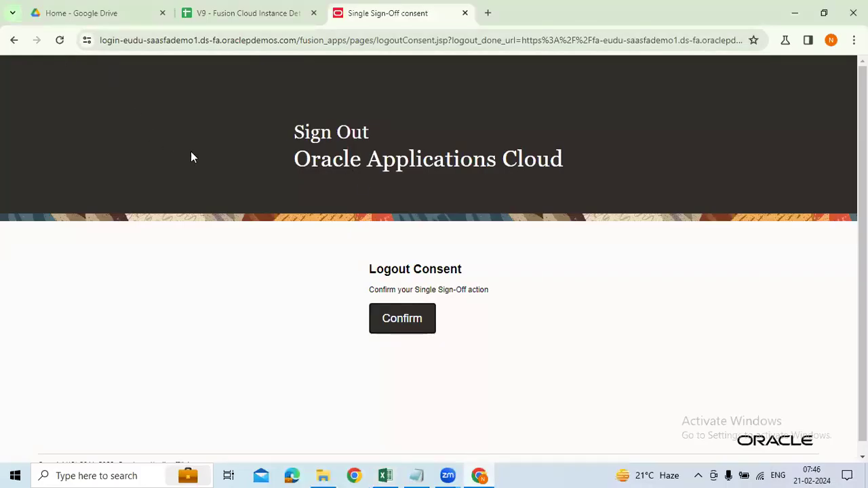
Restore down the Chrome window so Excel shows beside the Logout Consent page.
click(825, 13)
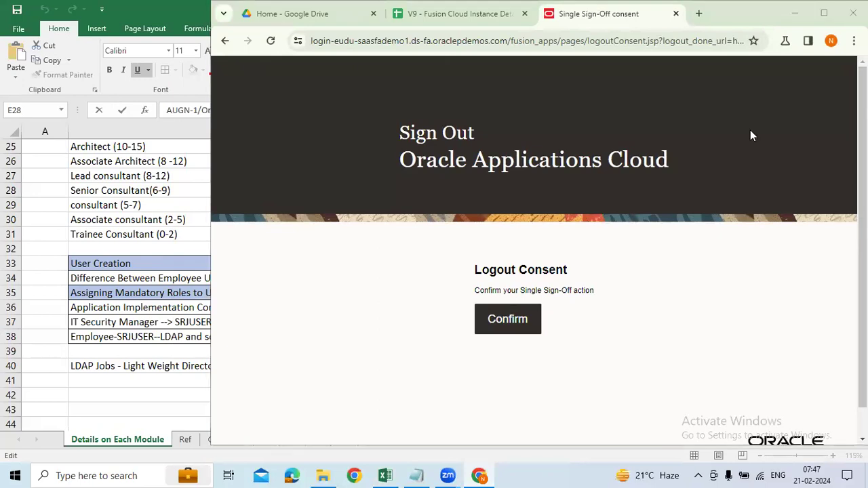
Copy the V9 instance password from cell A8 into the Notepad notes.
click(465, 15)
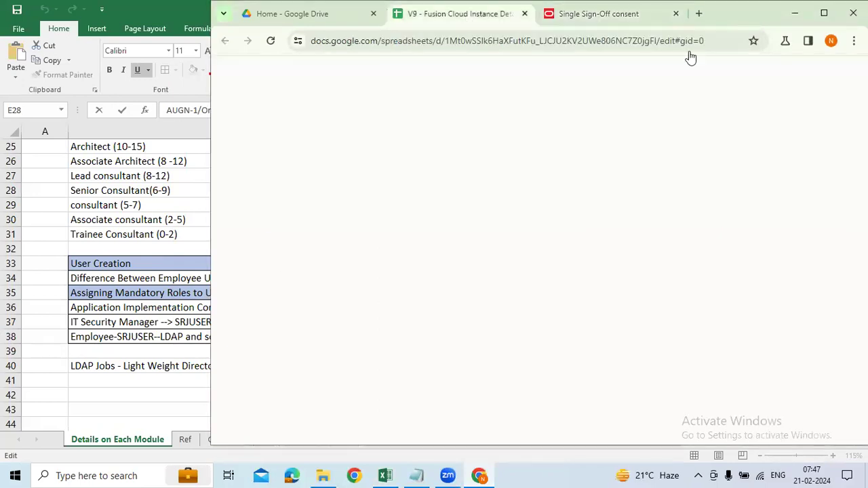
click(823, 14)
key(super+Up)
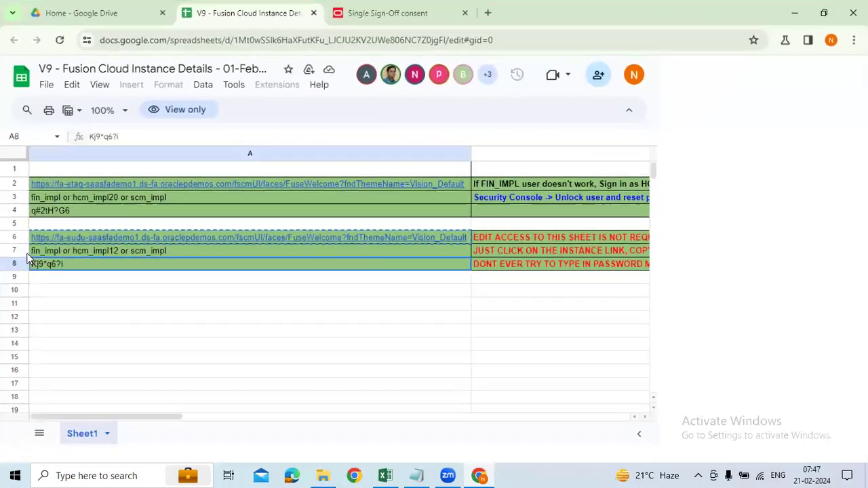
click(48, 237)
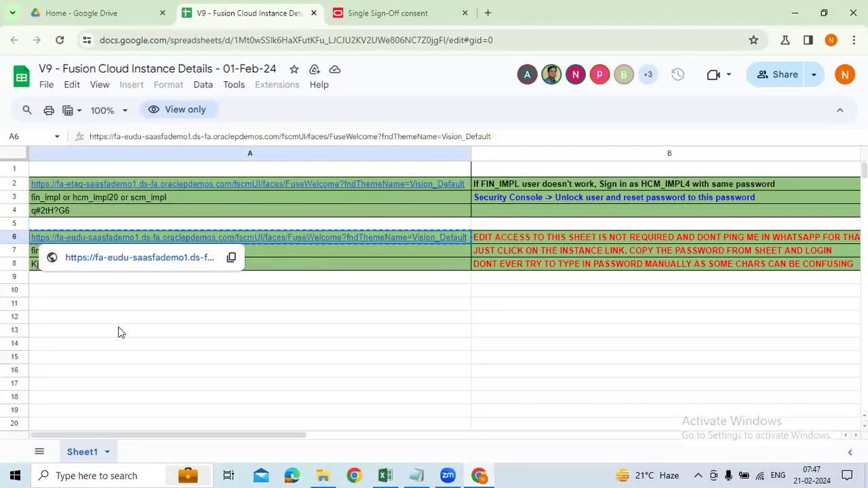
click(72, 263)
drag(132, 139, 57, 136)
key(ctrl+c)
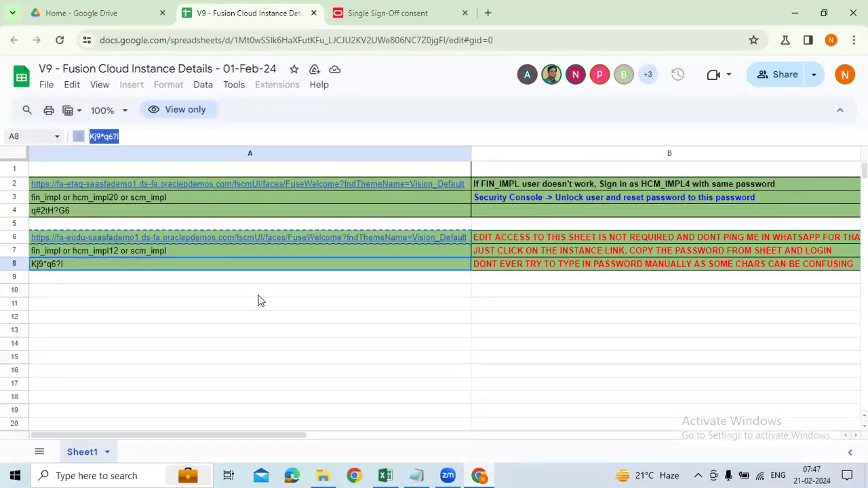
click(420, 471)
drag(273, 235, 212, 231)
click(268, 245)
drag(280, 234, 185, 253)
key(Return)
key(Return)
key(ctrl+v)
Close the instance details sheet, confirm the Oracle sign-out, and enter User ID fin_impl.
click(124, 346)
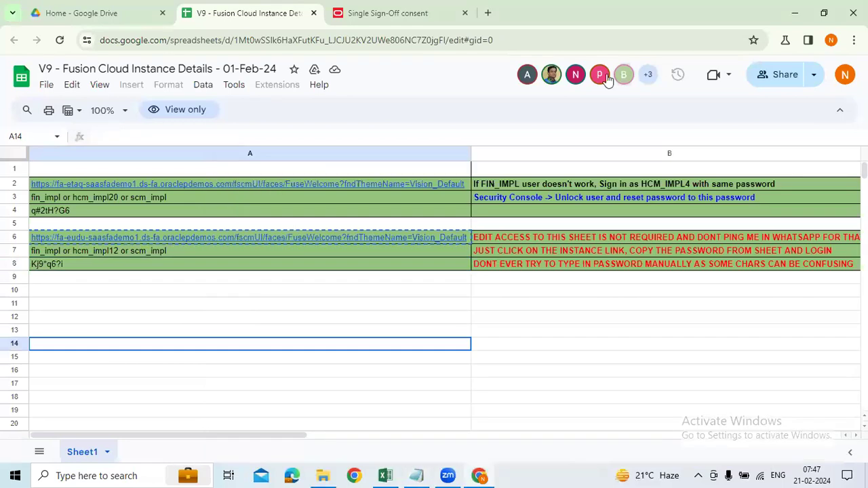
click(314, 13)
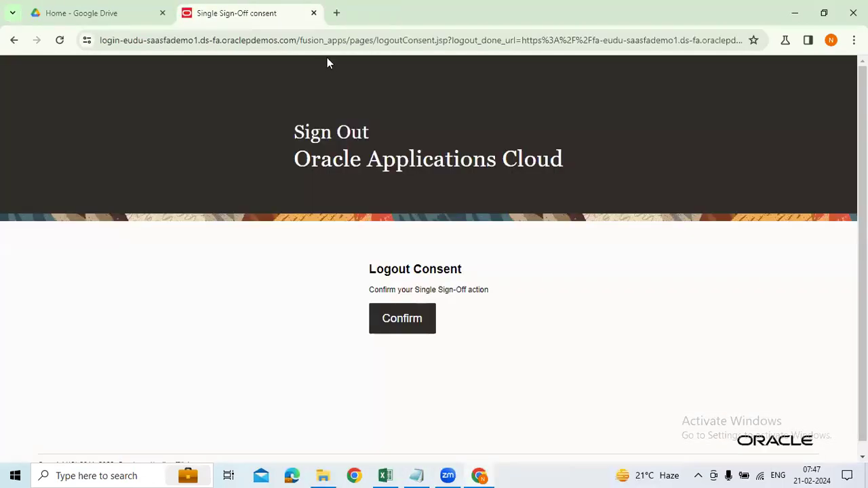
click(399, 314)
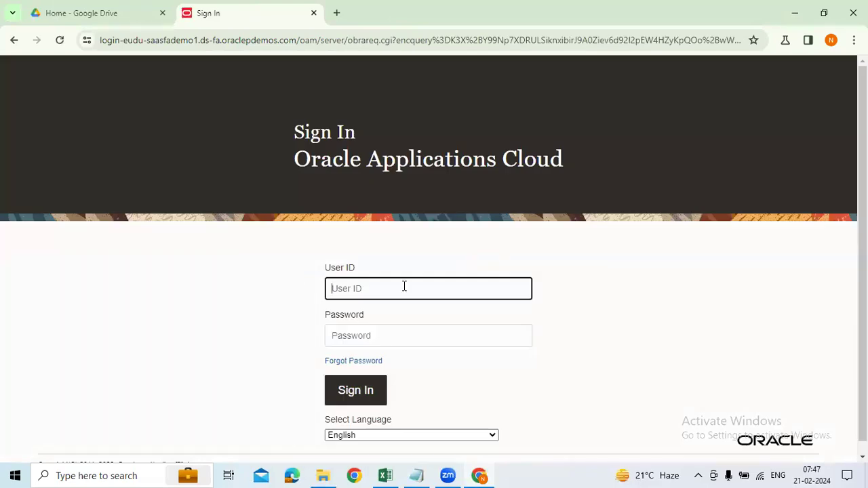
text(fin_impl)
key(Tab)
After a failed attempt, sign in as fin_impl with the password re-copied from Notepad.
key(ctrl+v)
click(355, 394)
click(372, 298)
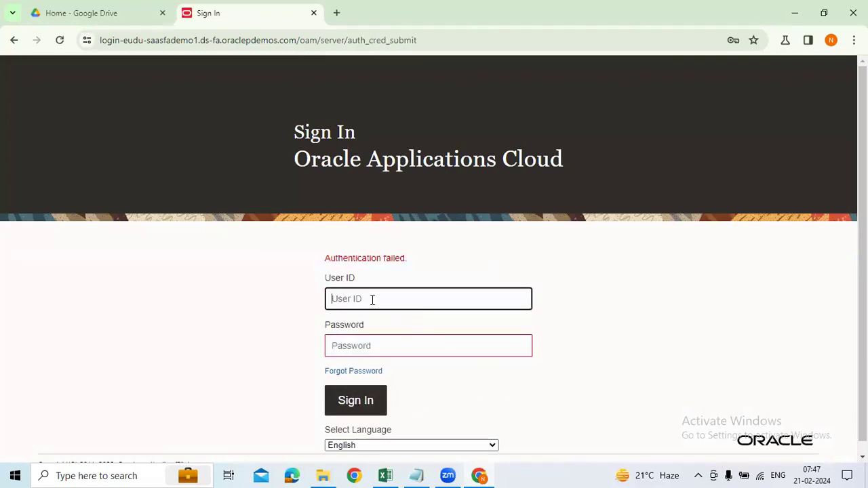
text(fin_impl)
key(Tab)
key(alt+Tab)
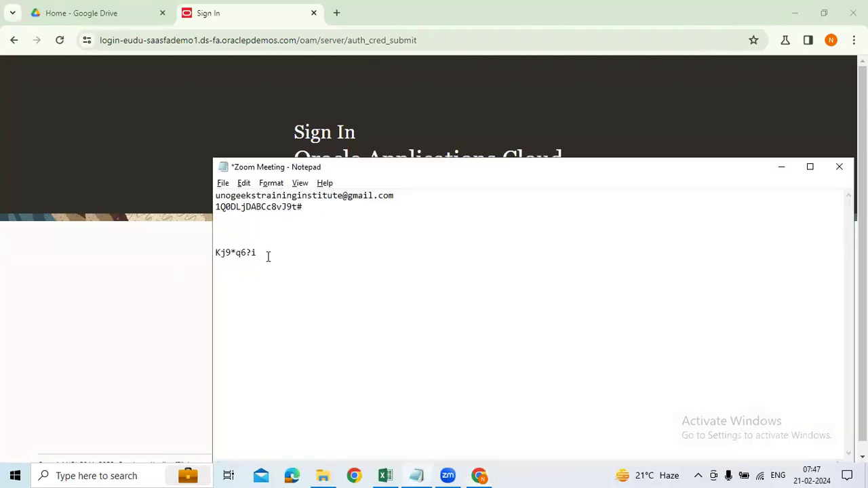
drag(266, 253, 215, 252)
key(ctrl+c)
key(alt+Tab)
key(ctrl+v)
click(380, 400)
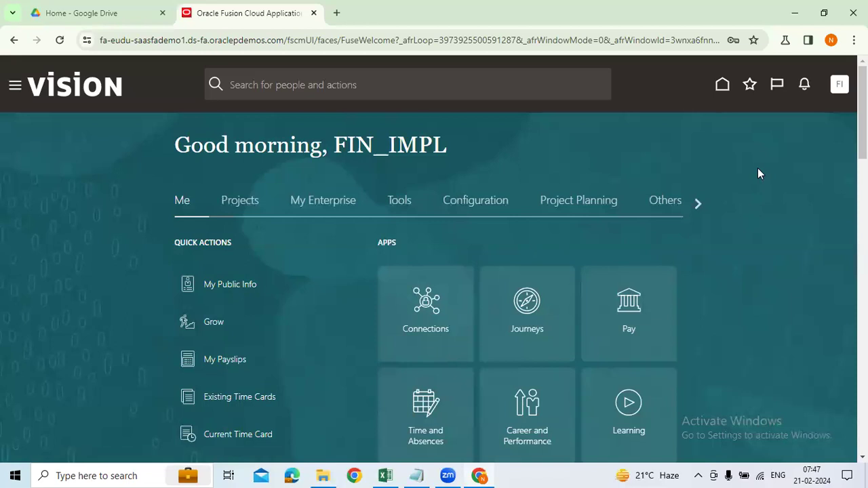
Launch Security Console from the Tools group in the navigator.
click(14, 86)
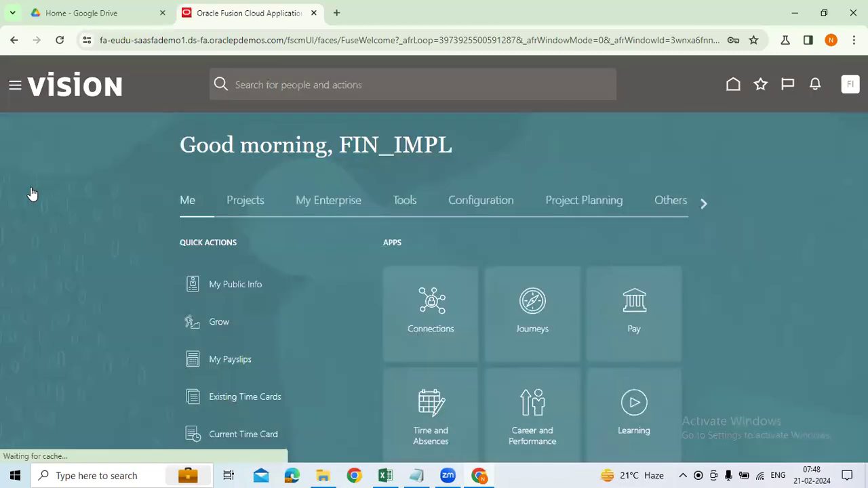
scroll(257, 283, down, 5)
scroll(257, 284, down, 1)
scroll(252, 281, up, 2)
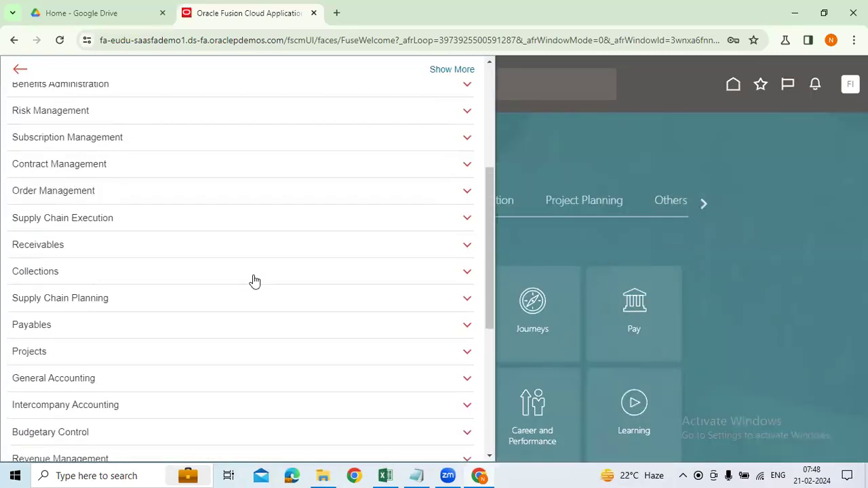
click(759, 284)
click(14, 88)
scroll(130, 260, down, 4)
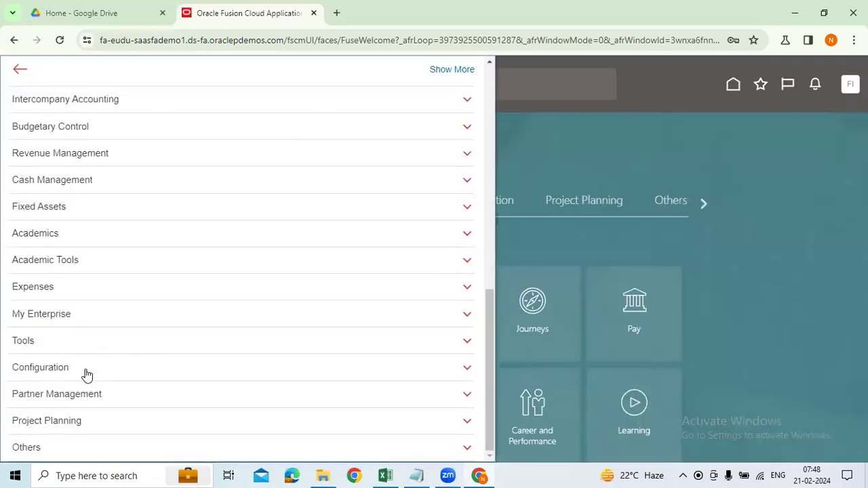
click(45, 341)
scroll(271, 385, down, 1)
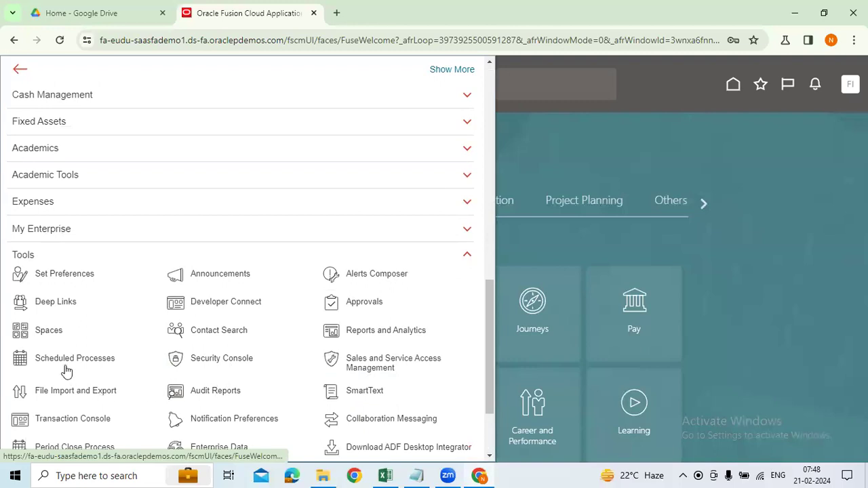
click(213, 367)
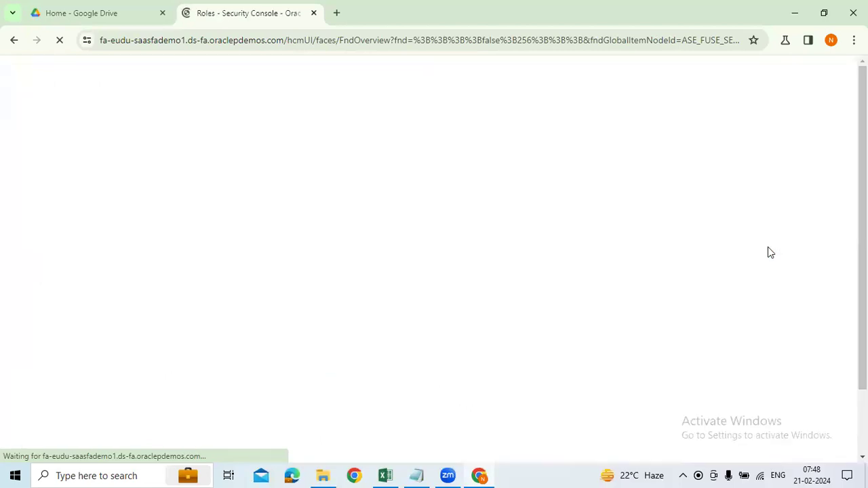
Dismiss the warning and search User Accounts for Fin_impl.
click(661, 179)
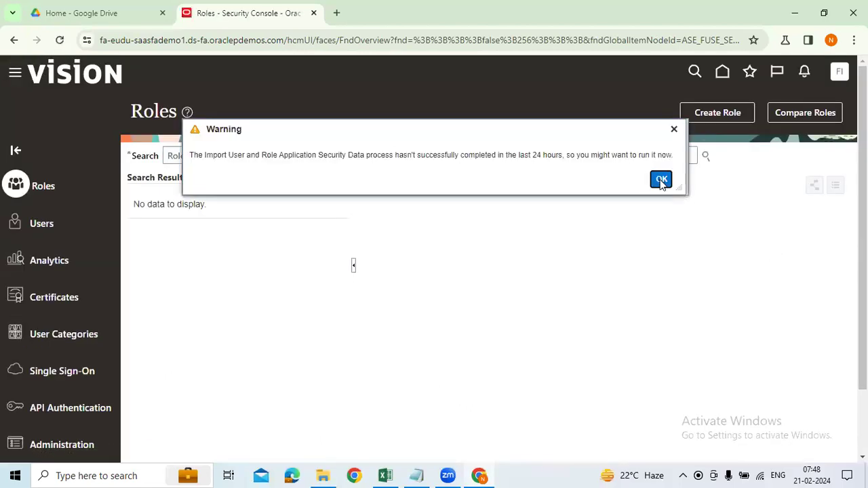
click(43, 223)
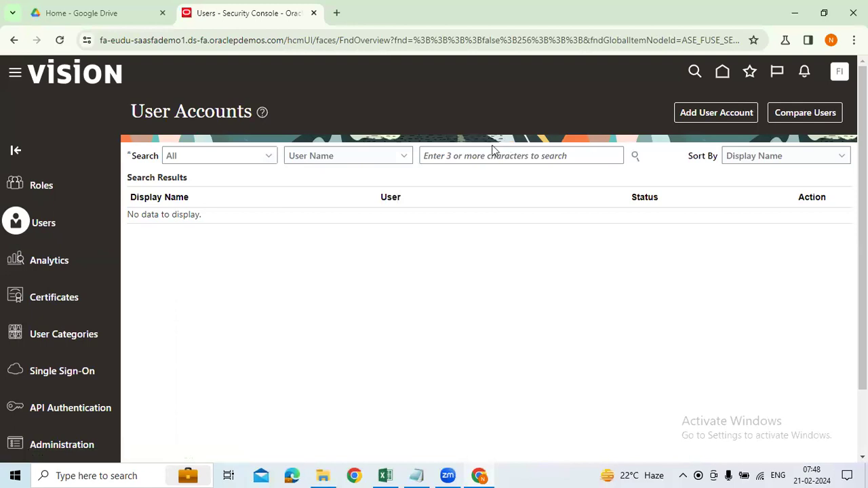
click(471, 158)
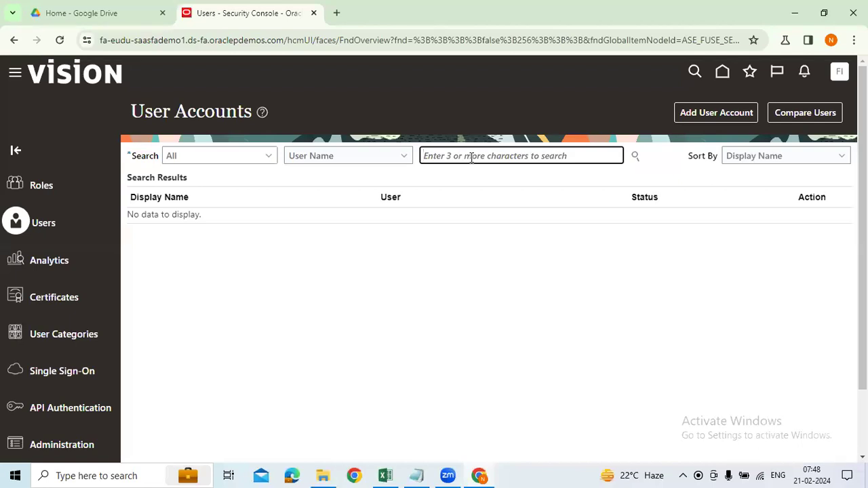
text(Fin_impl)
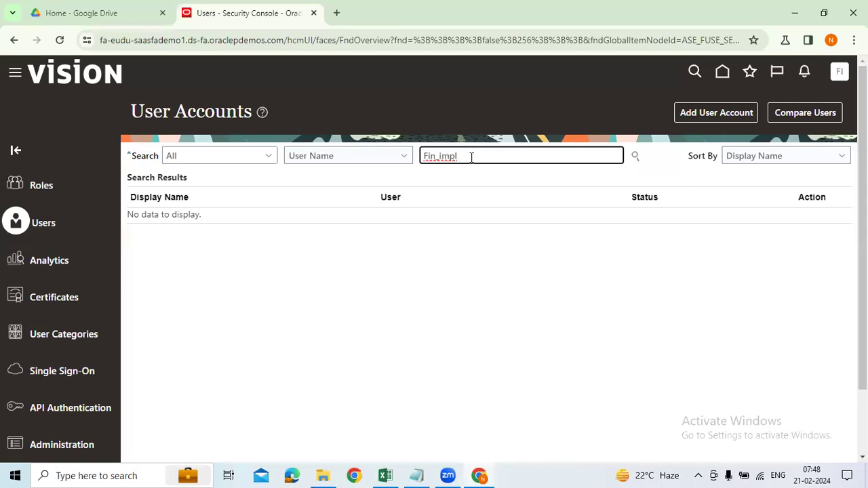
key(Return)
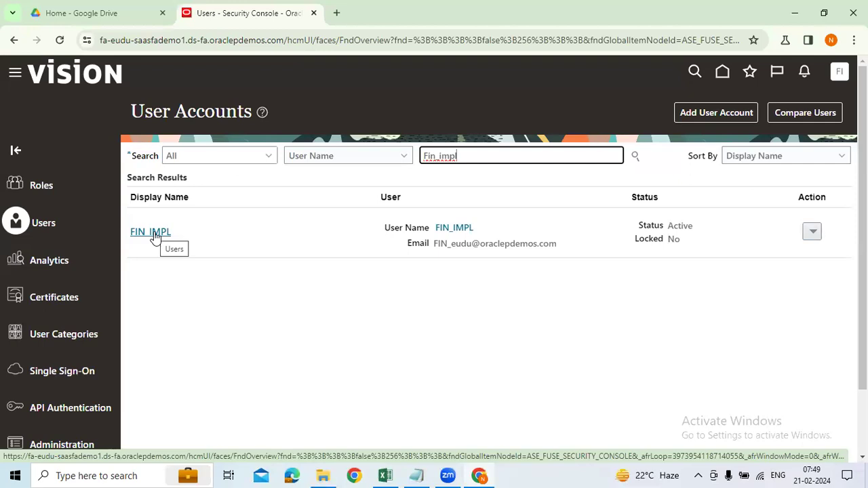
Open FIN_IMPL's account details, review its full Roles list, and return to the search.
click(154, 232)
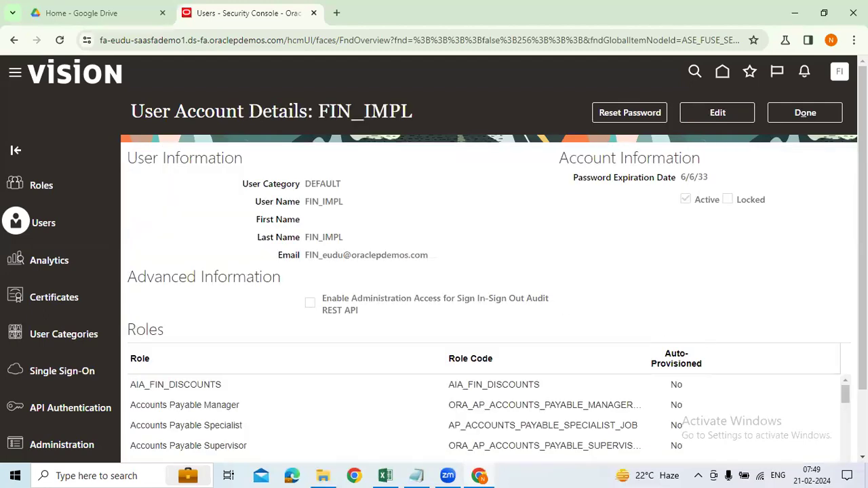
scroll(767, 361, down, 1)
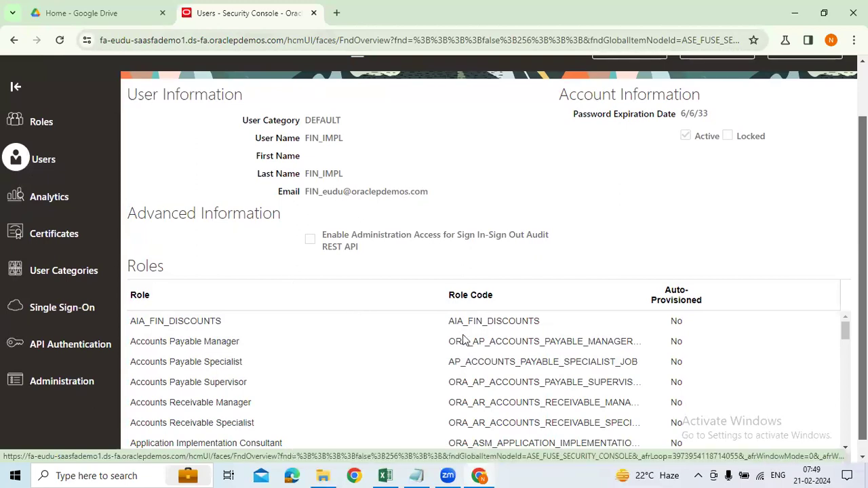
scroll(713, 301, down, 1)
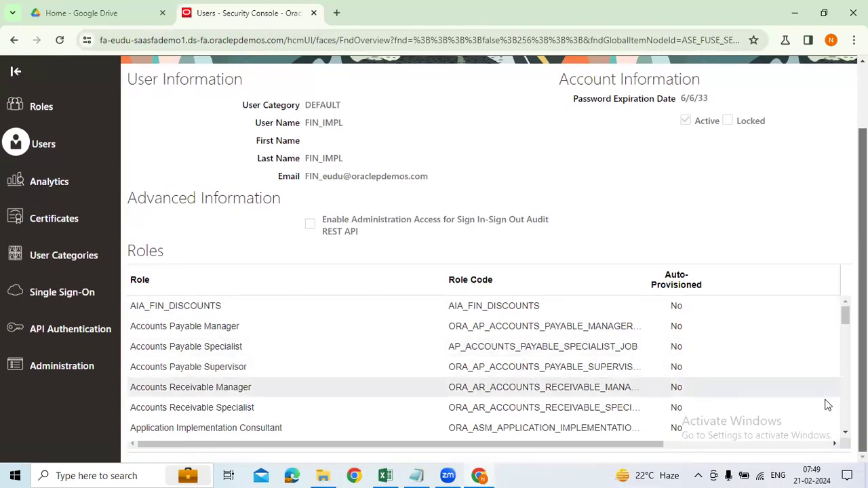
click(845, 433)
scroll(287, 386, down, 4)
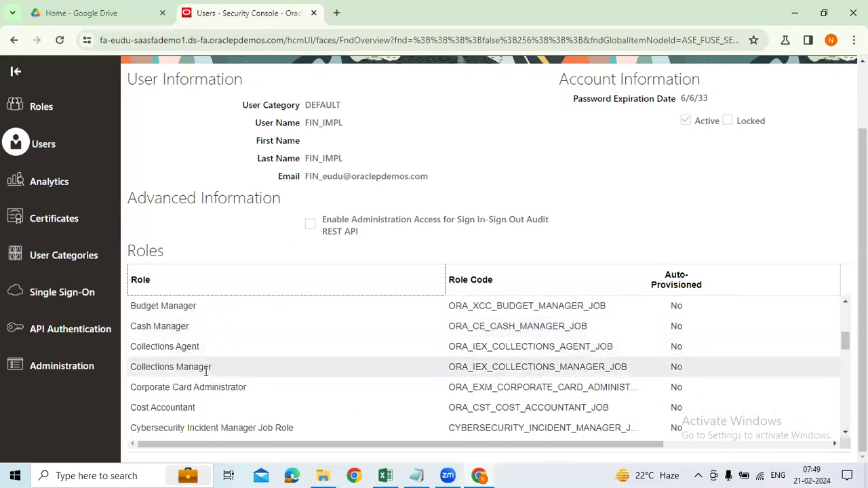
scroll(204, 376, down, 2)
scroll(166, 399, down, 2)
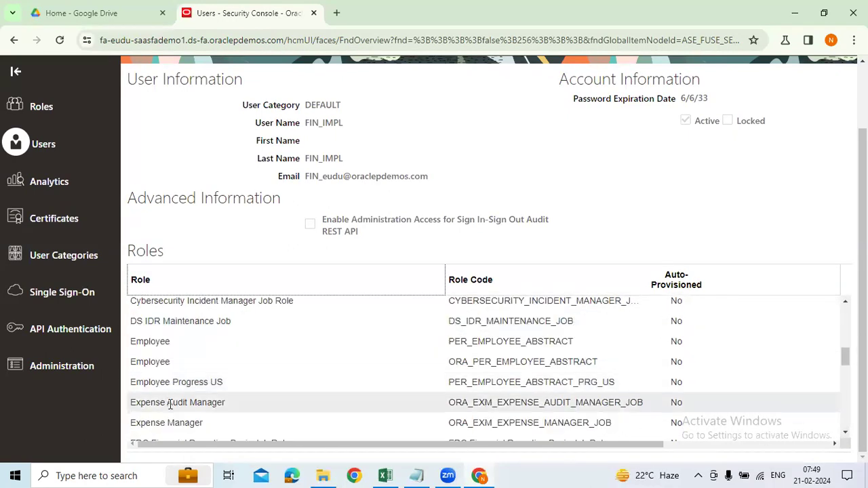
scroll(169, 402, down, 4)
scroll(174, 402, down, 2)
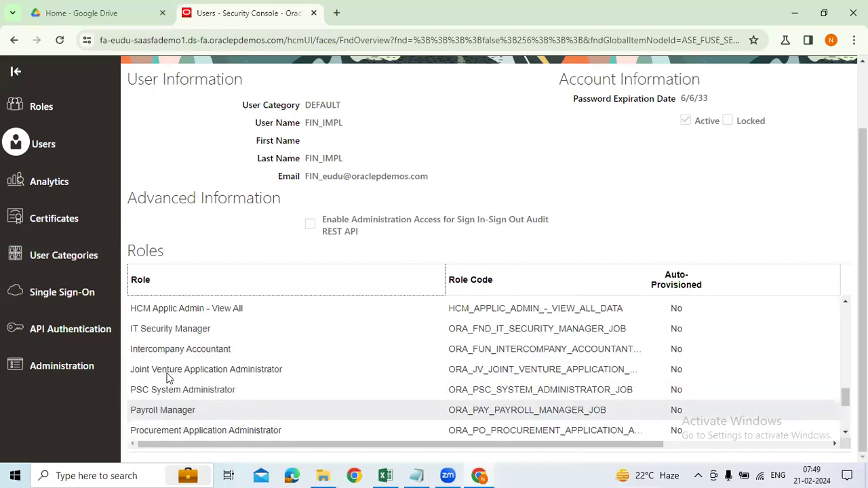
scroll(238, 390, down, 1)
scroll(256, 380, down, 2)
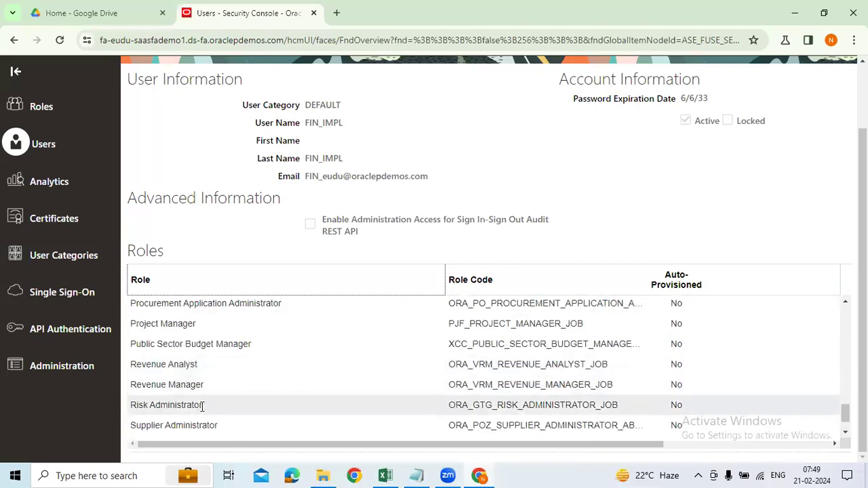
drag(845, 416, 843, 302)
scroll(494, 327, up, 2)
click(810, 114)
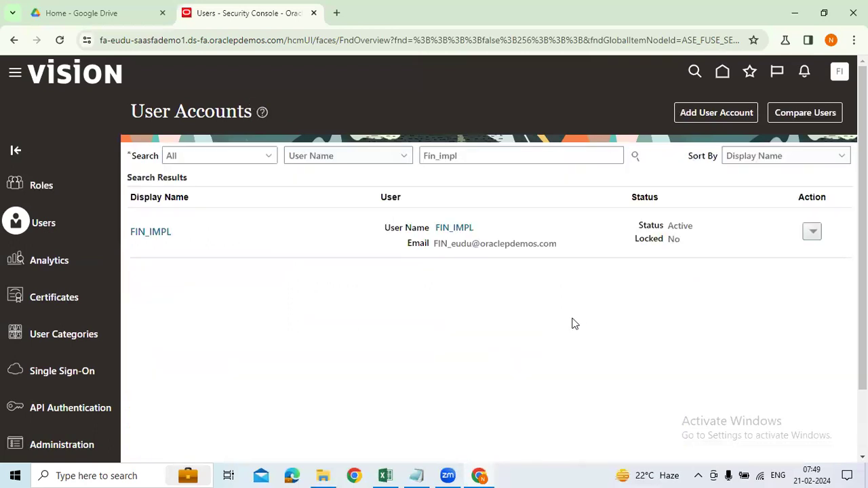
Replace the user search text with AUG, then bring the Excel workbook forward.
drag(494, 155, 376, 160)
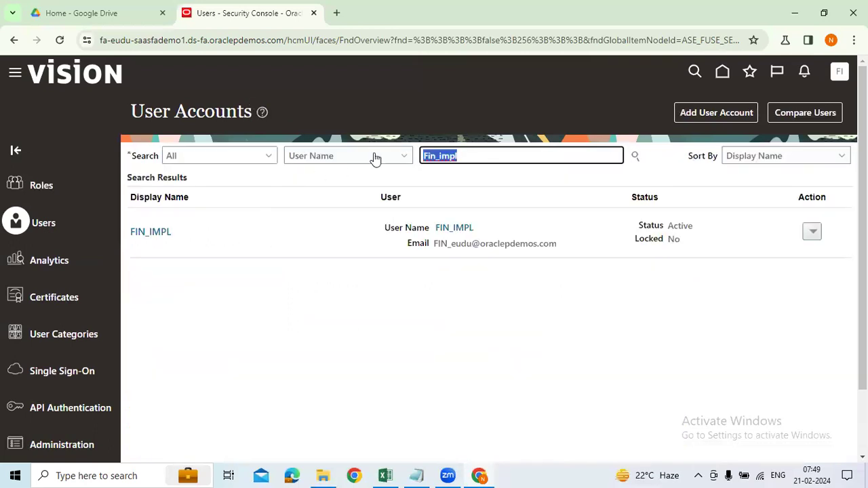
text(A)
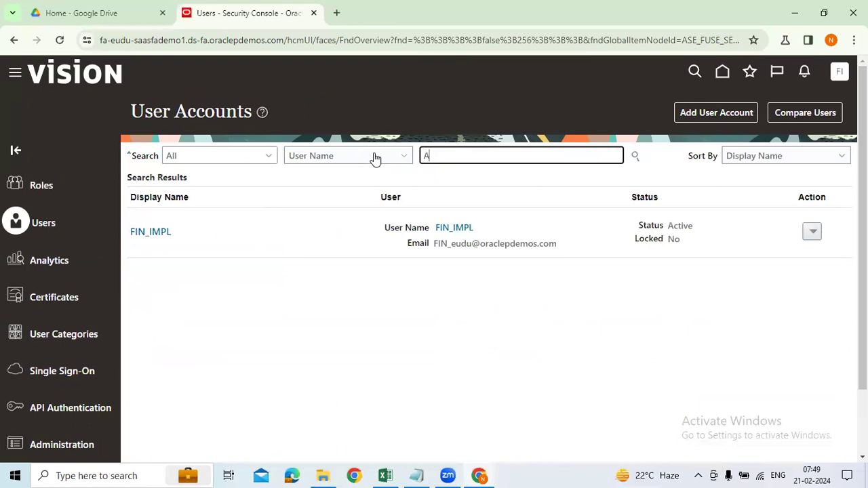
text(GU)
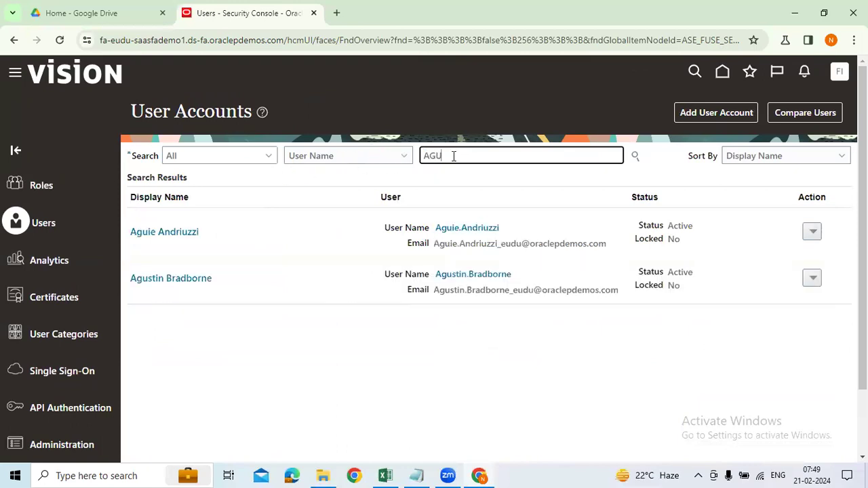
key(BackSpace)
key(BackSpace)
text(UG)
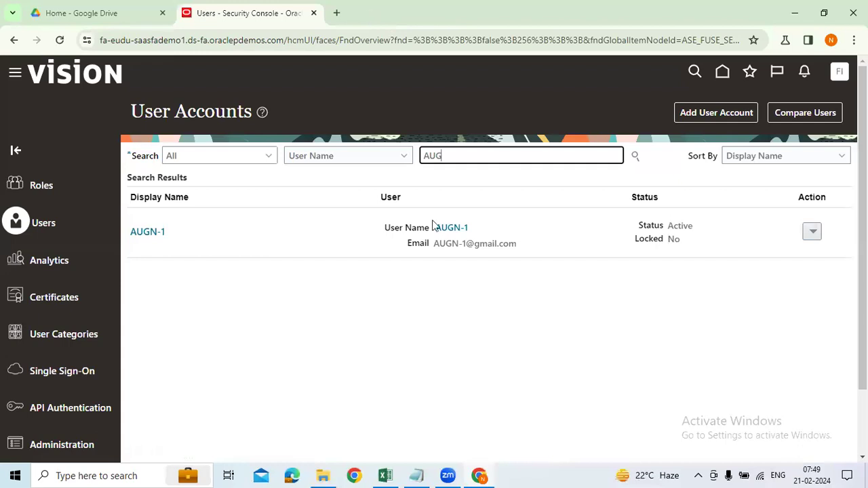
key(alt+Tab)
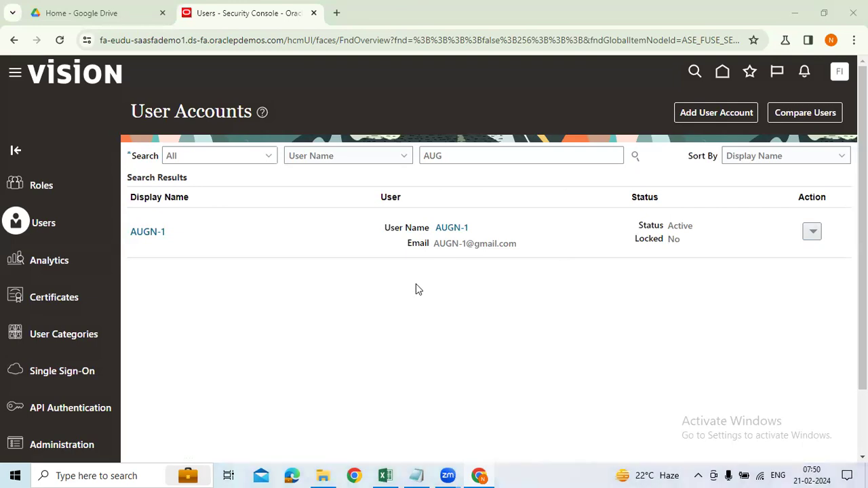
click(385, 475)
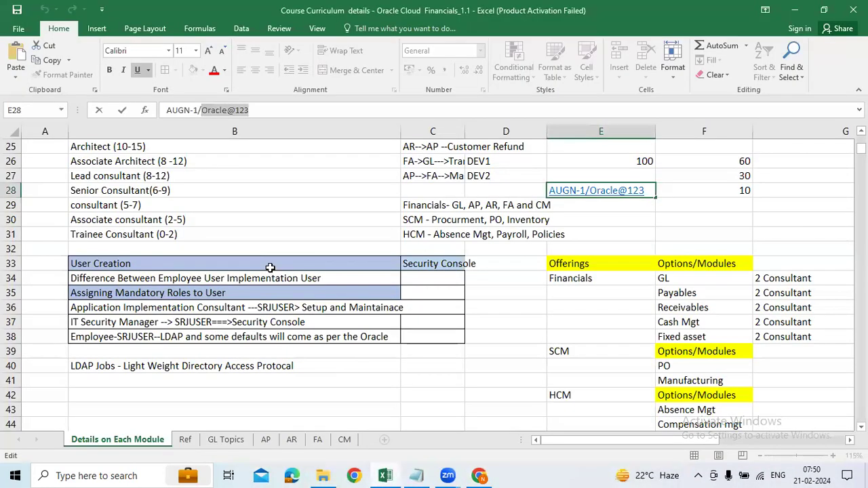
Review the course topics B2–B12, from Training Approach through User Creation.
click(255, 381)
scroll(271, 230, up, 8)
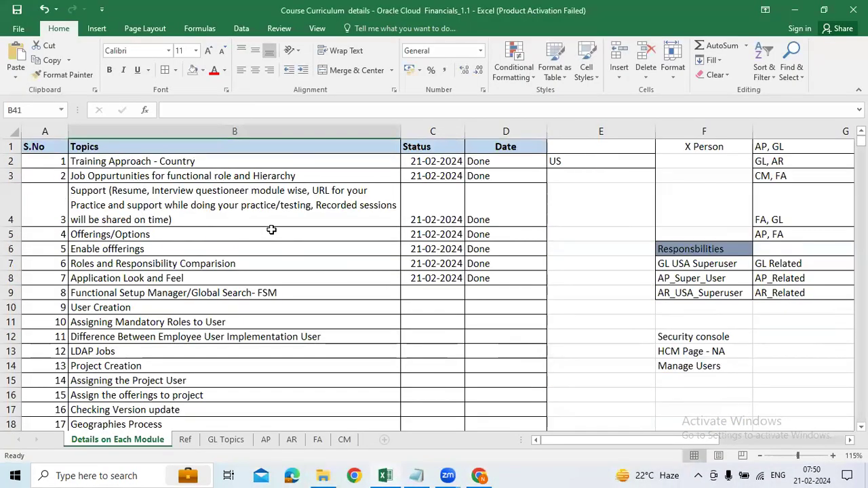
click(228, 163)
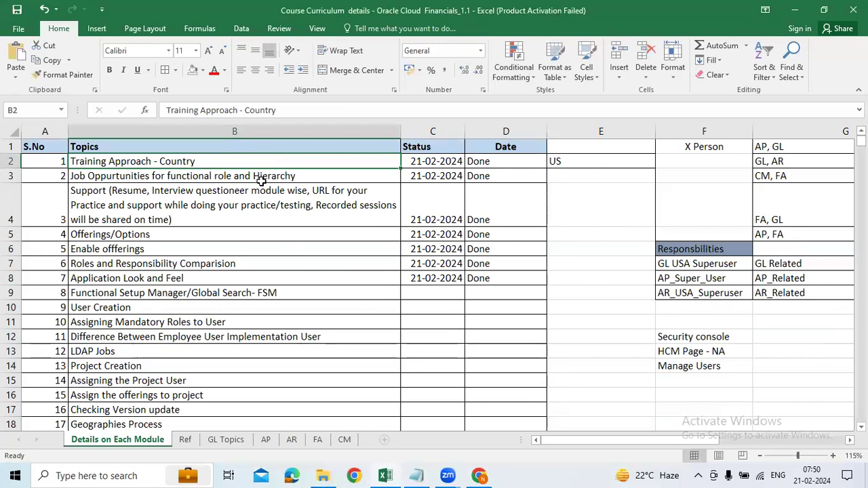
click(309, 175)
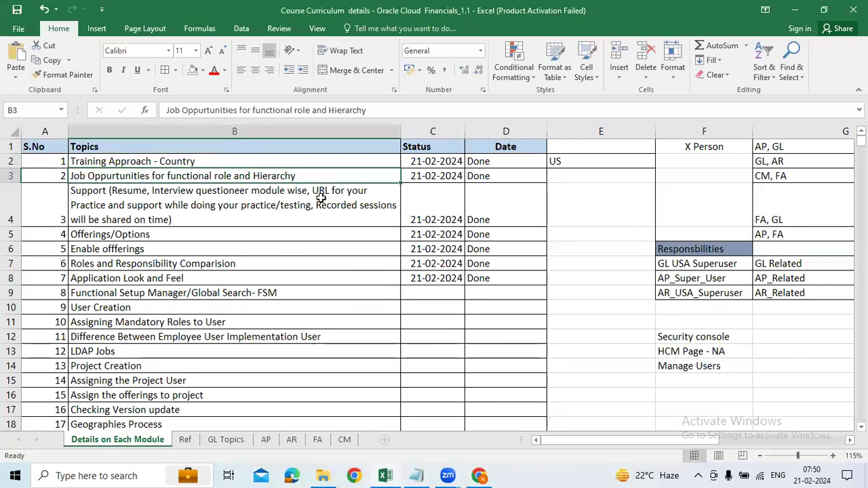
click(369, 214)
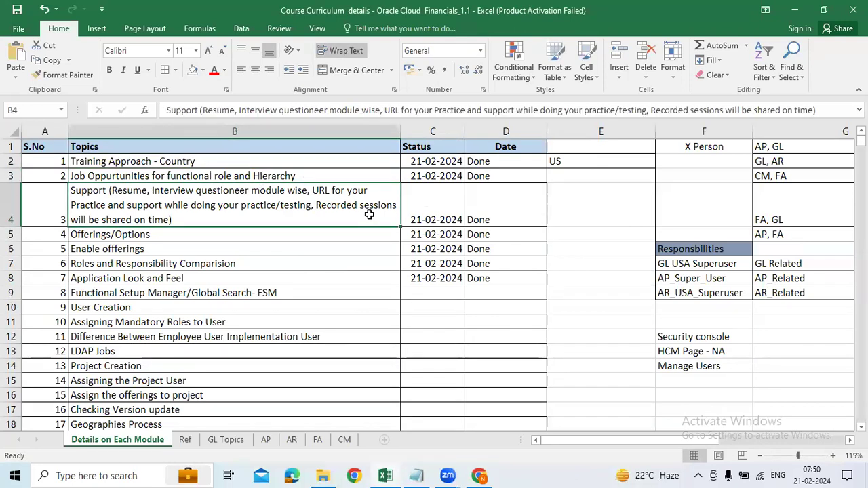
drag(293, 234, 289, 249)
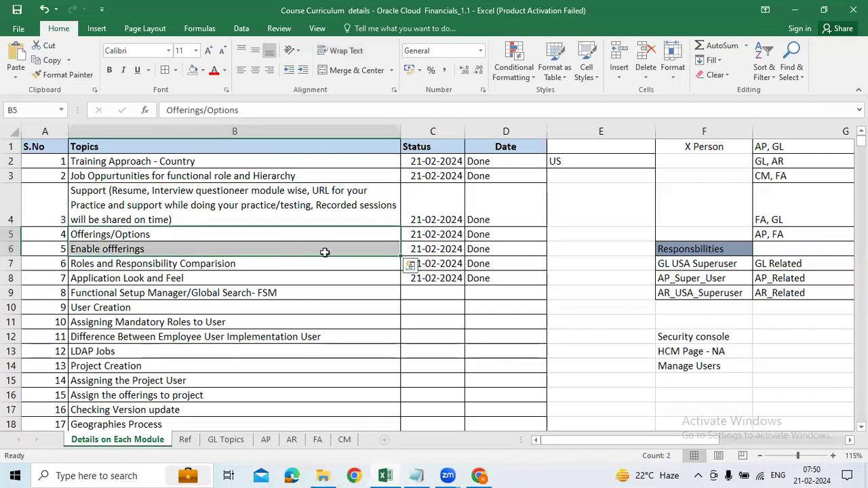
click(352, 248)
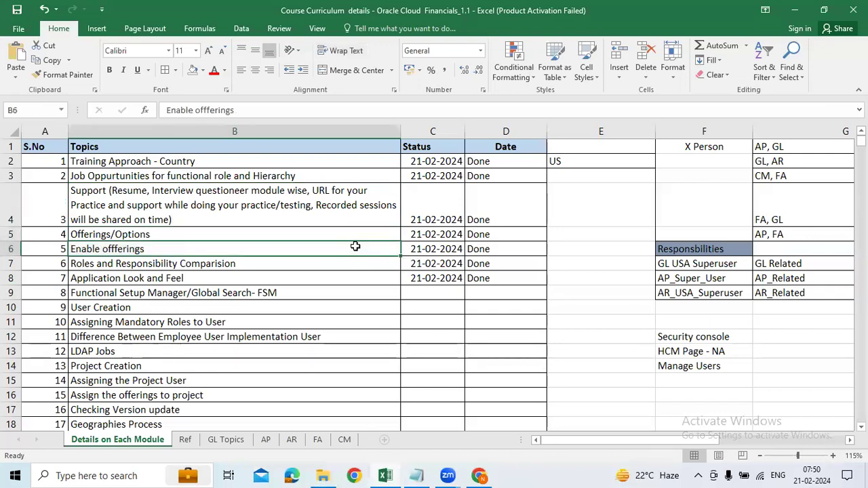
click(285, 265)
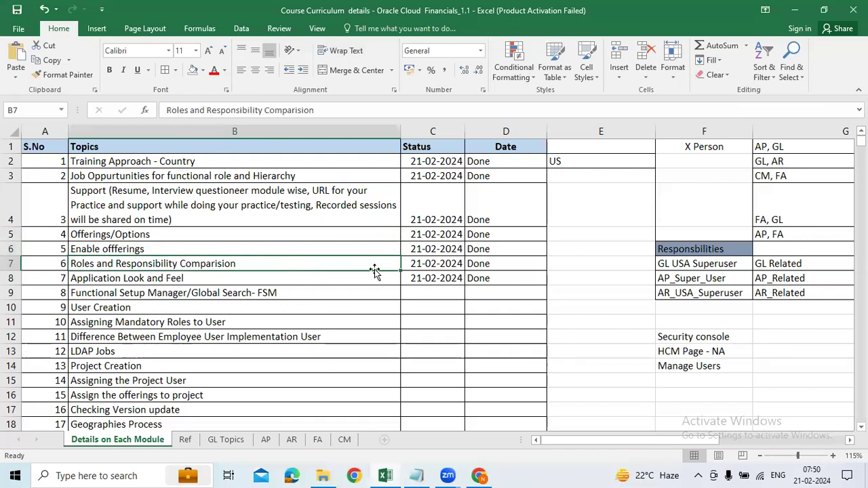
click(234, 291)
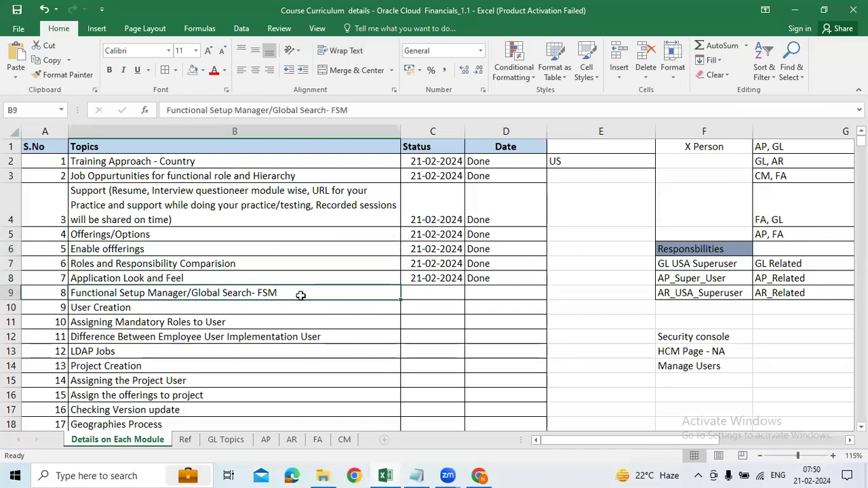
scroll(300, 295, down, 1)
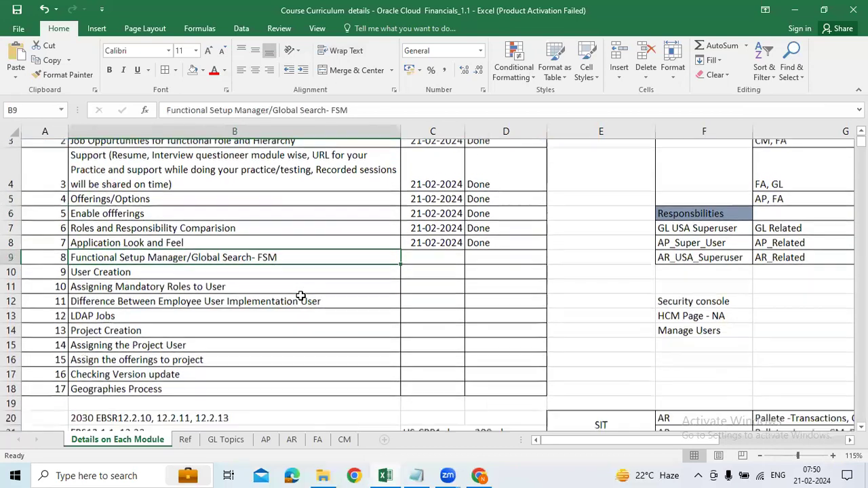
click(142, 266)
drag(266, 285, 270, 291)
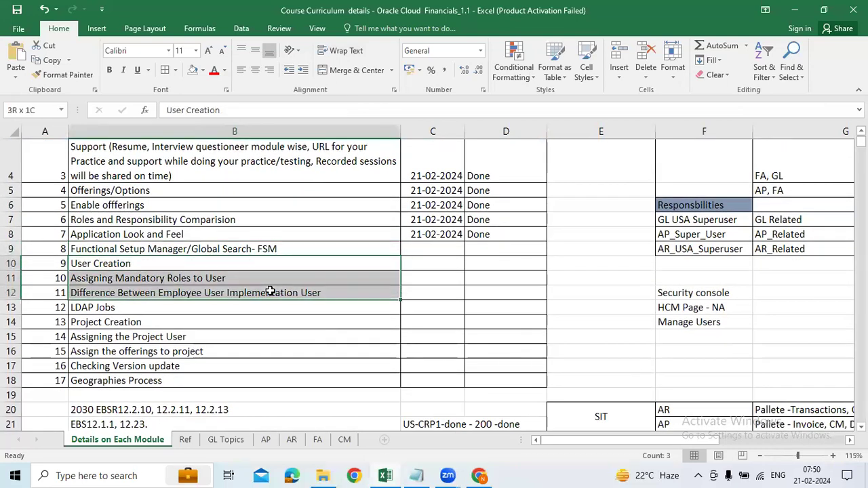
click(225, 271)
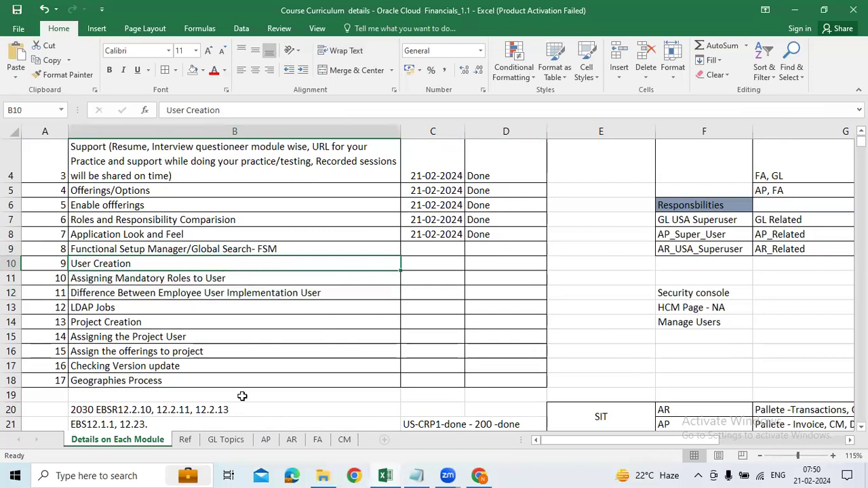
Check the GL Topics sheet, return to Details on Each Module, then switch back to Chrome.
click(226, 442)
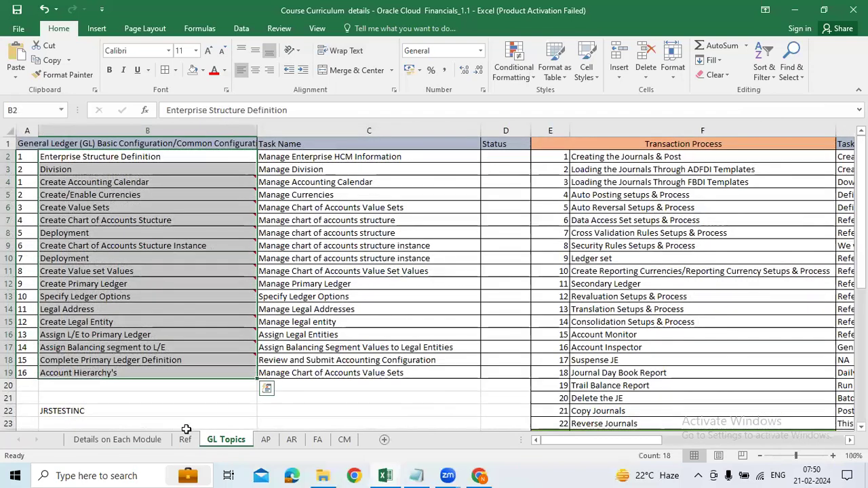
click(142, 440)
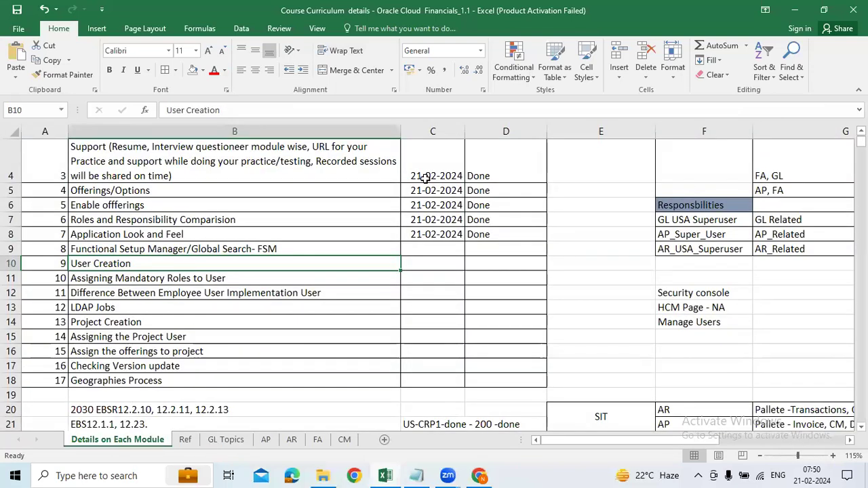
scroll(425, 177, up, 1)
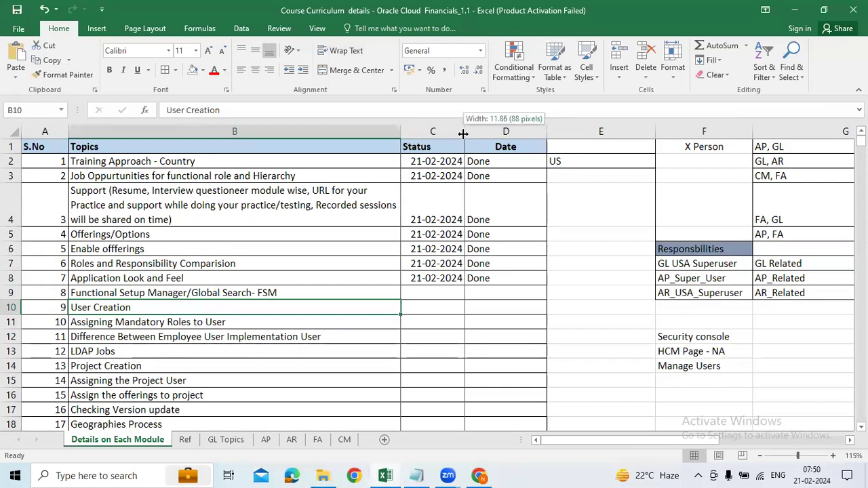
drag(463, 133, 463, 134)
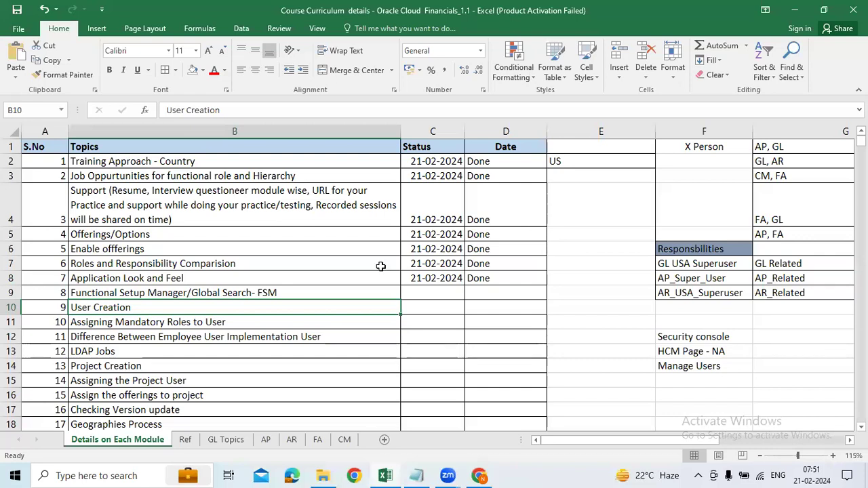
click(342, 291)
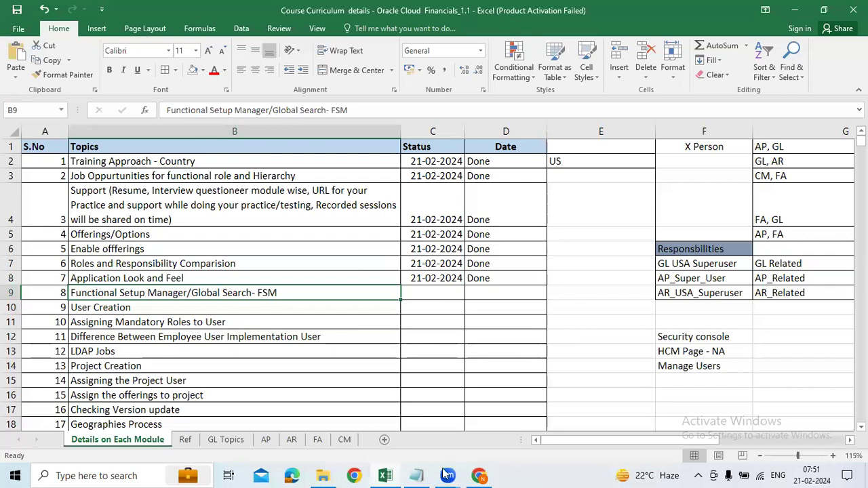
click(480, 476)
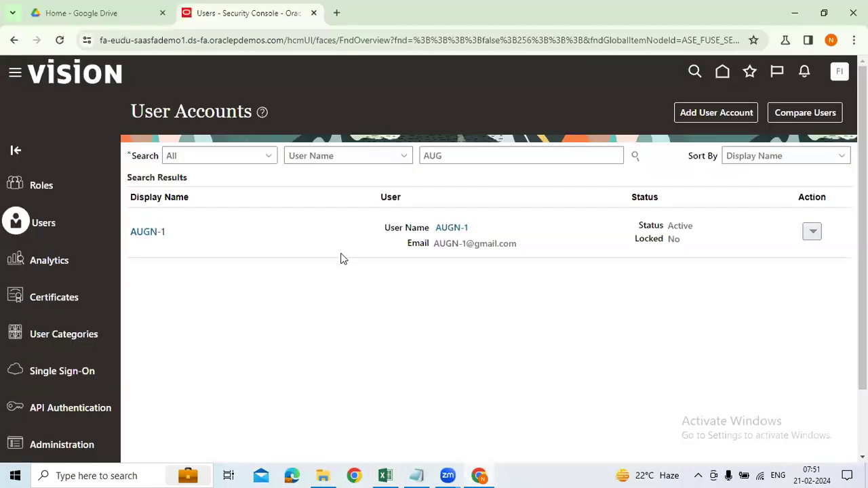
Open AUGN-1's account details and start a password reset with manual password entry.
click(151, 234)
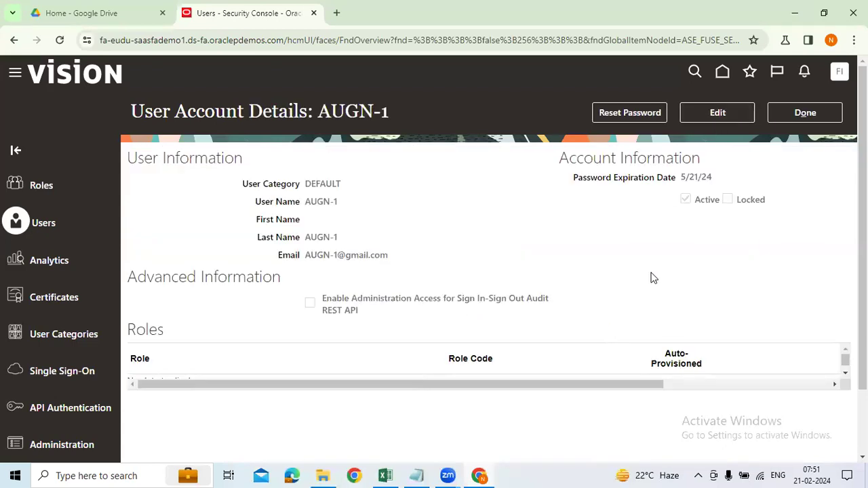
click(626, 112)
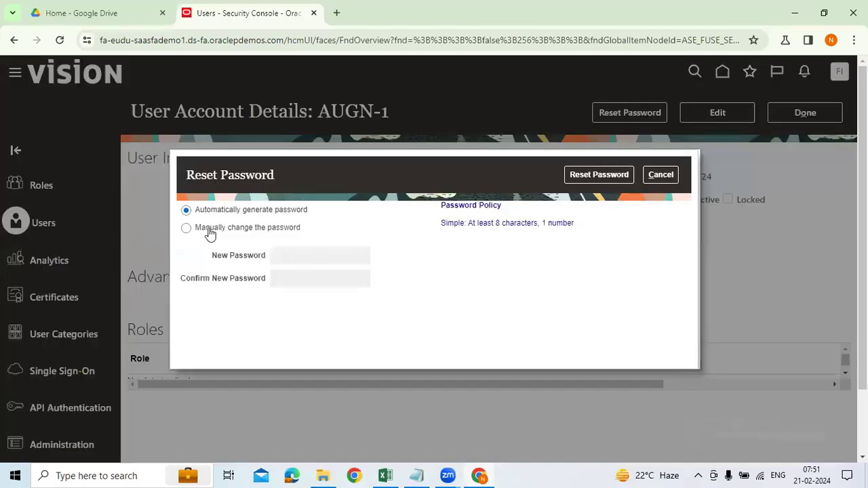
click(208, 231)
Cancel the password reset, edit the AUGN-1 account, and leave it unlocked after toggling Locked.
click(664, 178)
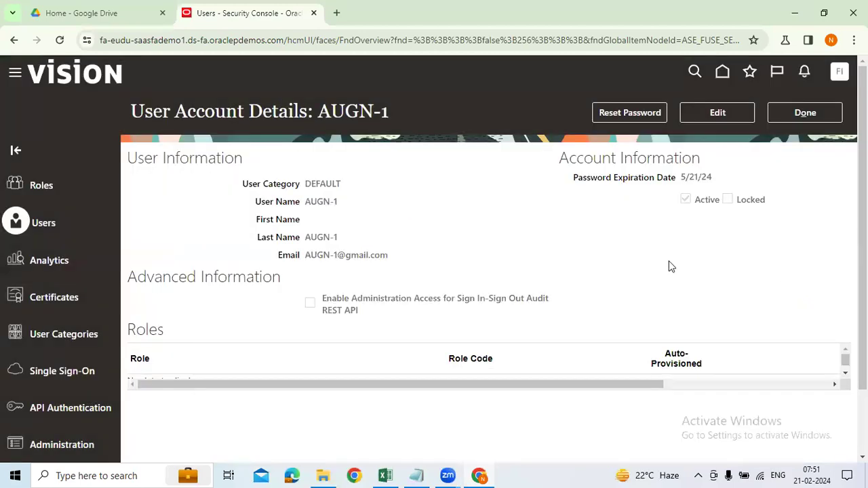
click(719, 114)
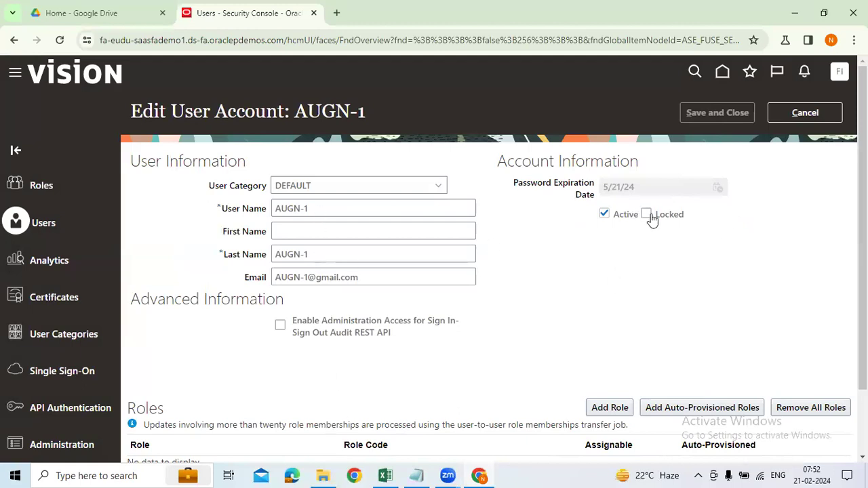
click(648, 215)
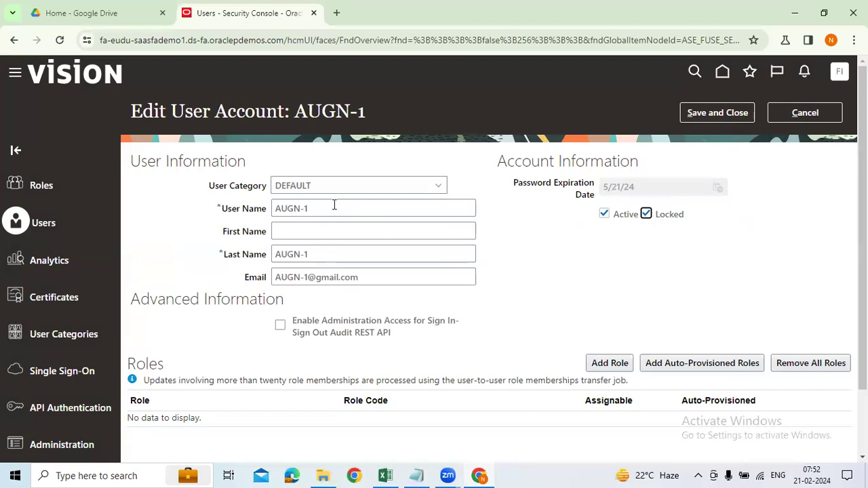
click(646, 216)
Check the User Name, last name and Email fields without changing them.
scroll(650, 344, down, 2)
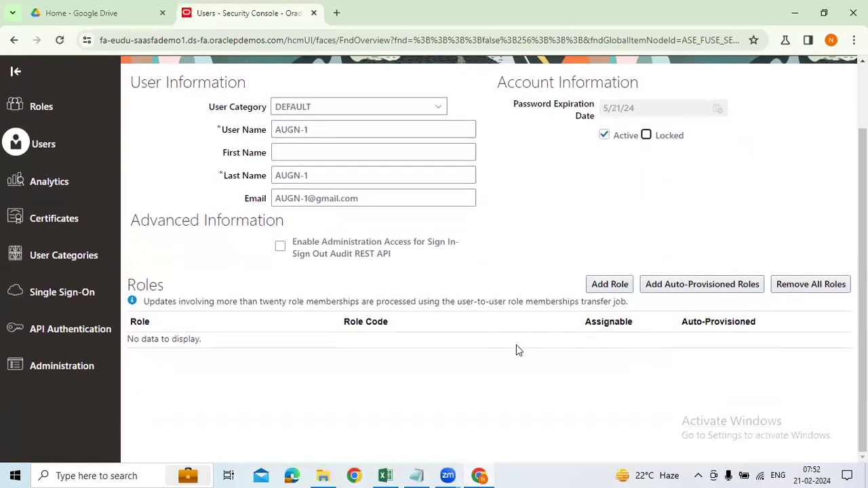
scroll(350, 224, up, 2)
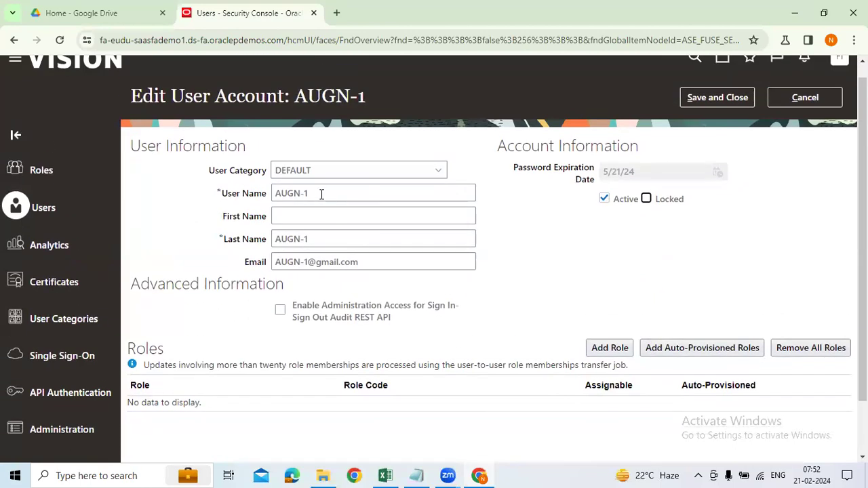
click(321, 195)
triple_click(299, 195)
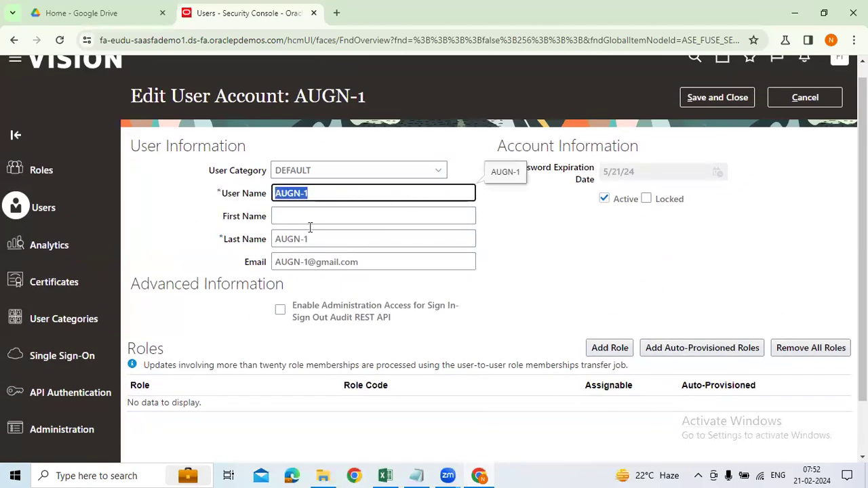
triple_click(289, 237)
click(387, 262)
triple_click(387, 261)
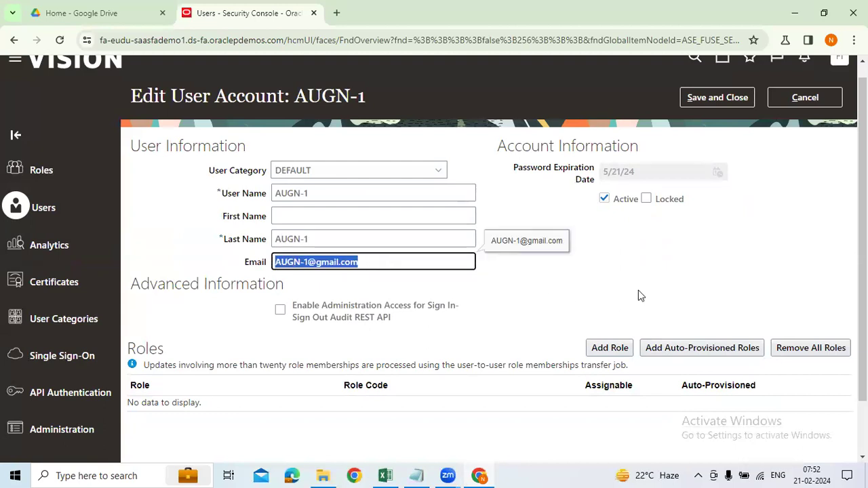
click(641, 263)
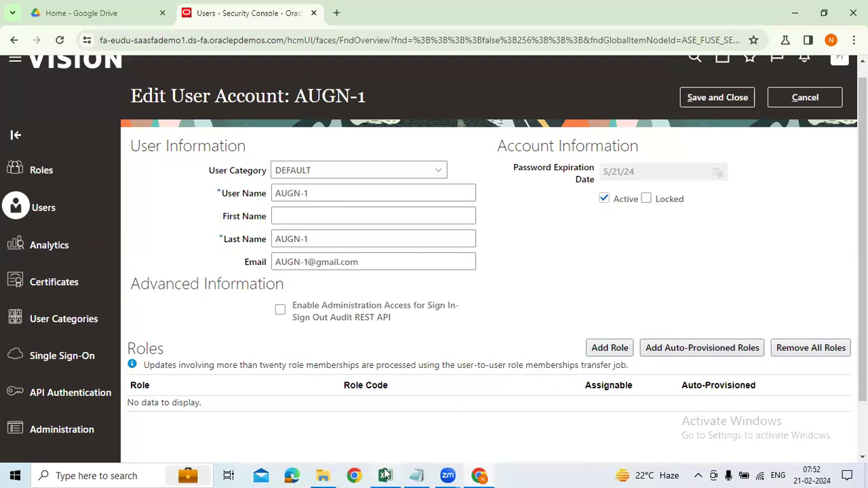
On the GL Topics sheet, clear Chief Financial Officer and Controller from B29:B30.
click(451, 404)
scroll(389, 397, down, 2)
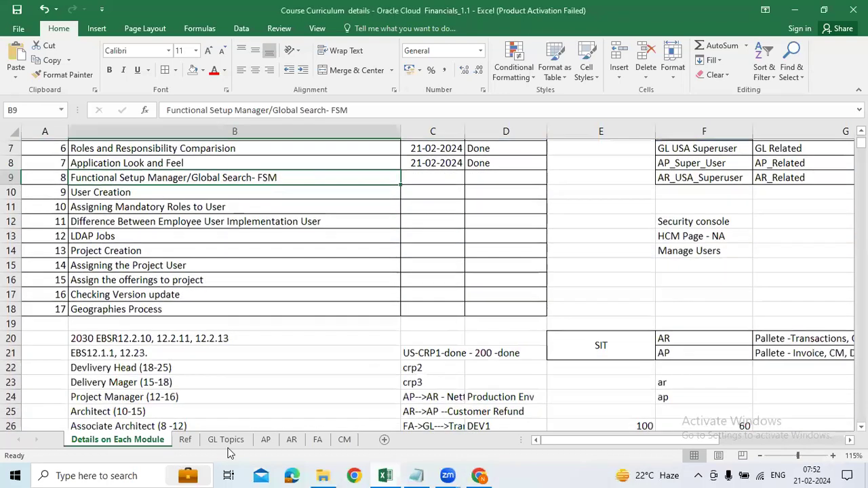
click(226, 440)
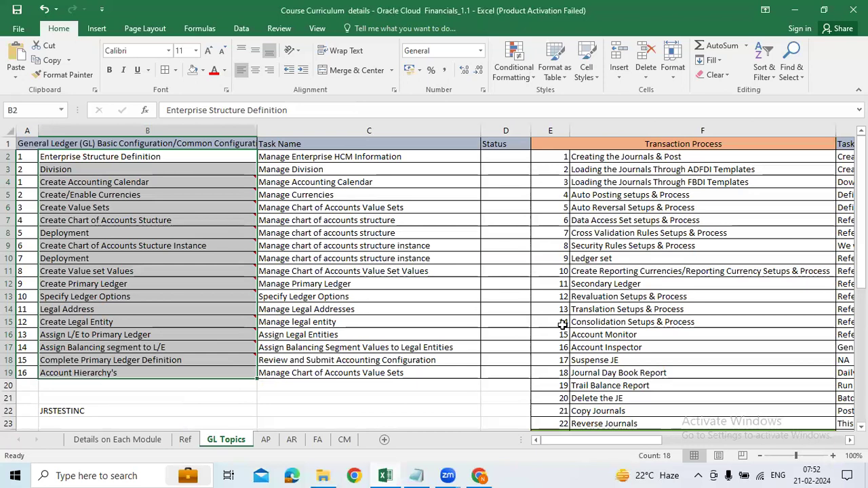
scroll(562, 325, down, 3)
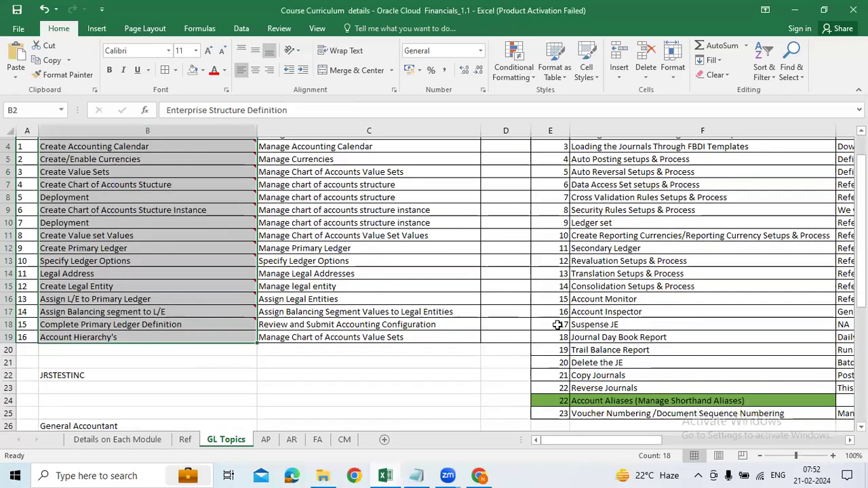
drag(116, 385, 116, 395)
key(Delete)
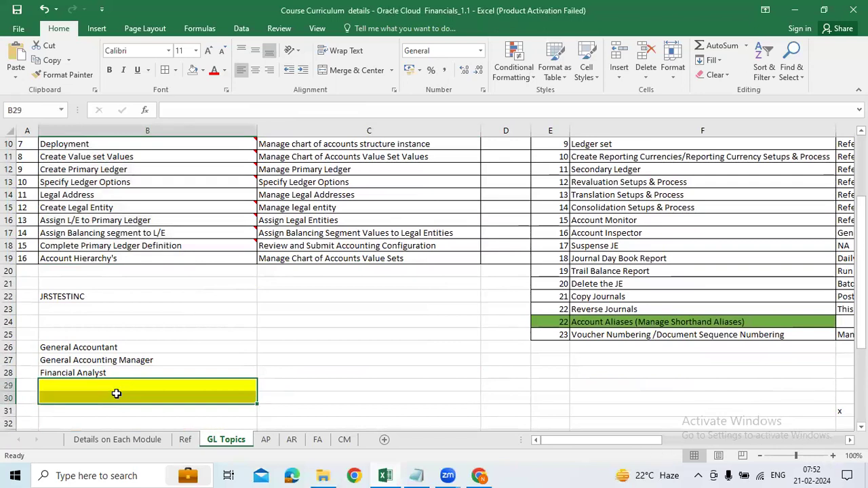
text(Chief Financial Officer Controller)
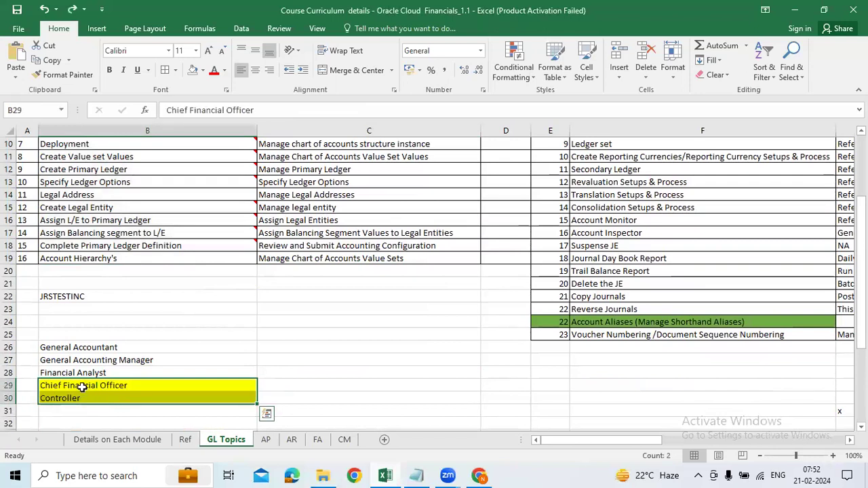
key(Delete)
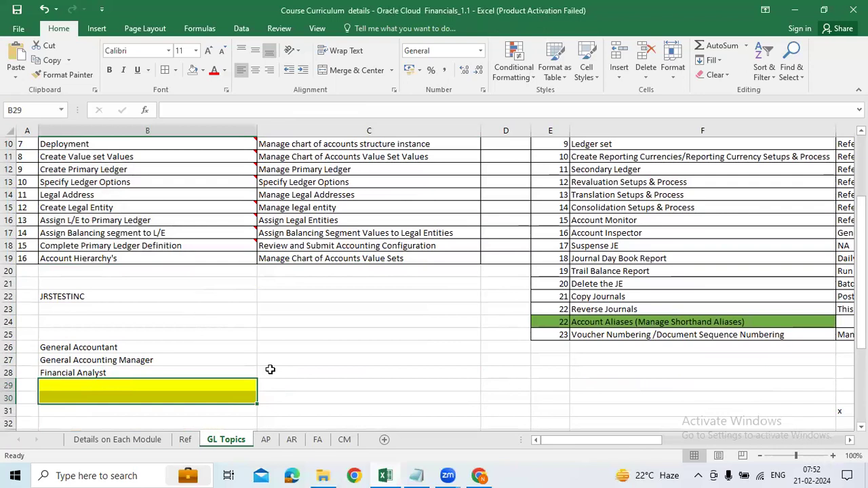
Paste blank cell C28 over B29:B30 to remove the yellow fill.
click(341, 374)
key(ctrl+c)
drag(163, 389, 155, 395)
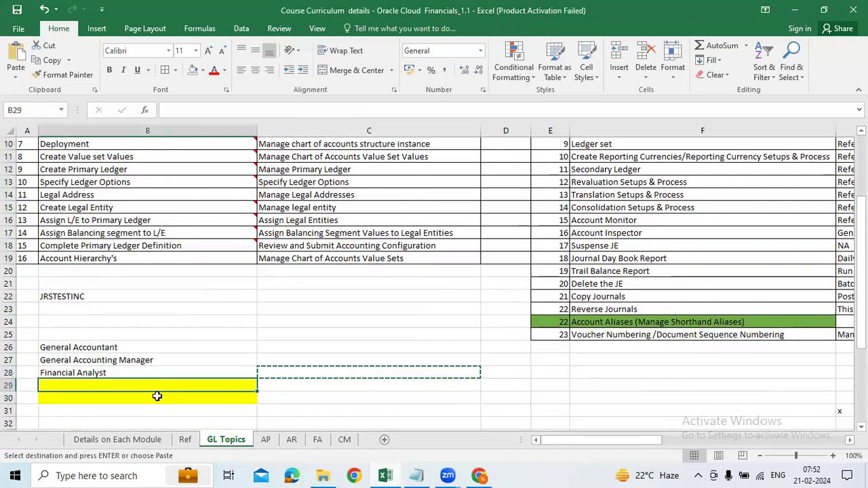
key(ctrl+v)
Review the GL setup task names B2:B19 and the three GL role names B26:B28.
click(137, 355)
scroll(252, 305, up, 3)
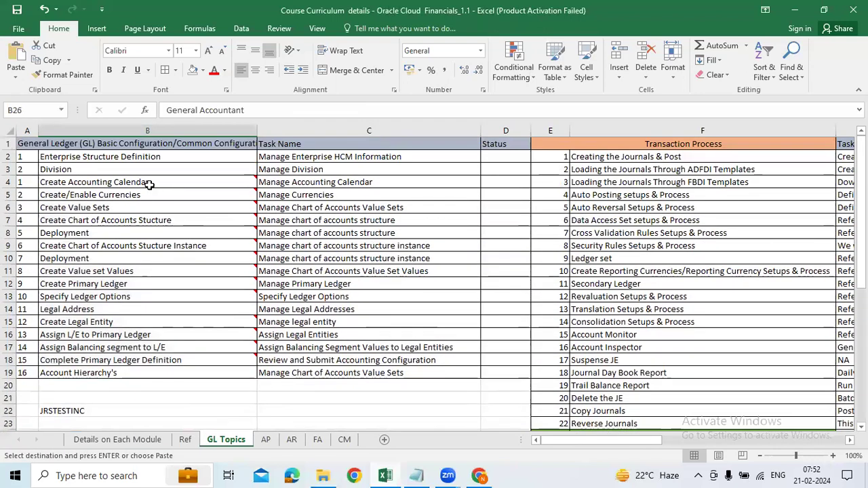
drag(162, 157, 139, 375)
scroll(82, 303, down, 7)
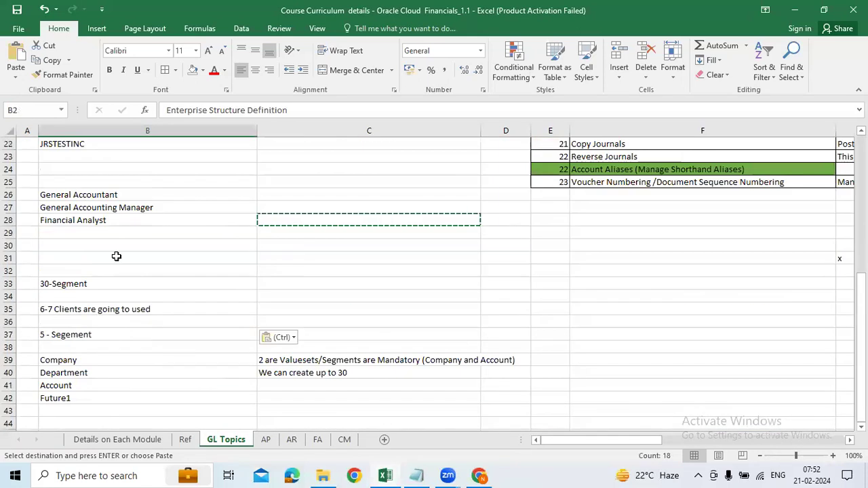
scroll(114, 264, up, 2)
drag(109, 271, 240, 292)
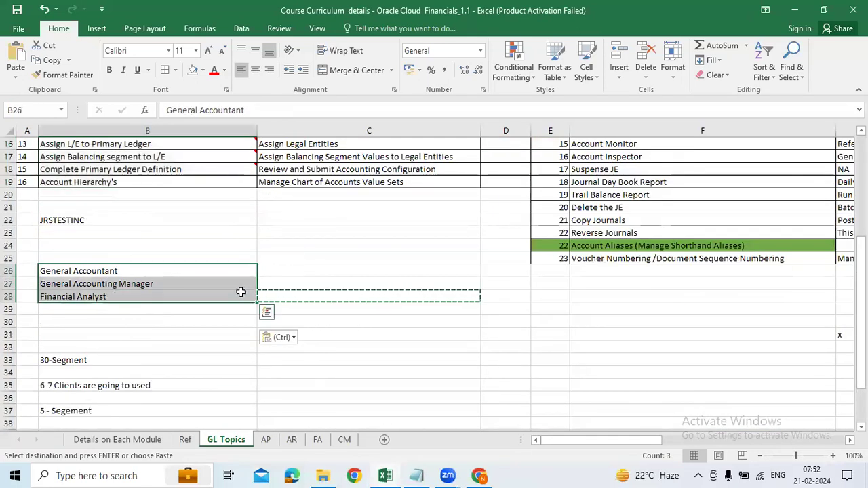
drag(195, 275, 170, 294)
scroll(363, 315, up, 5)
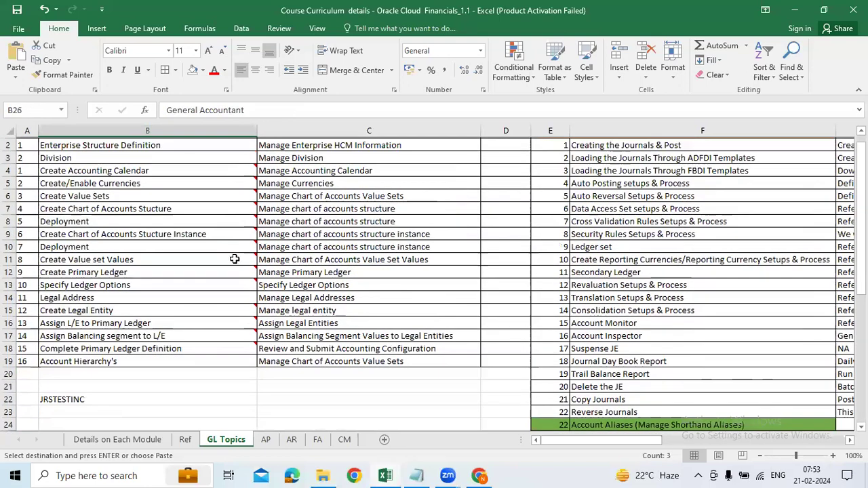
drag(136, 157, 156, 373)
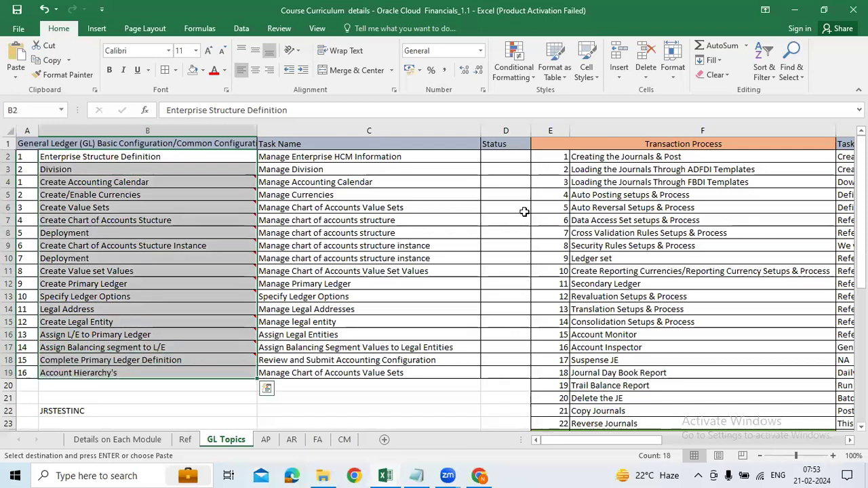
drag(596, 157, 615, 424)
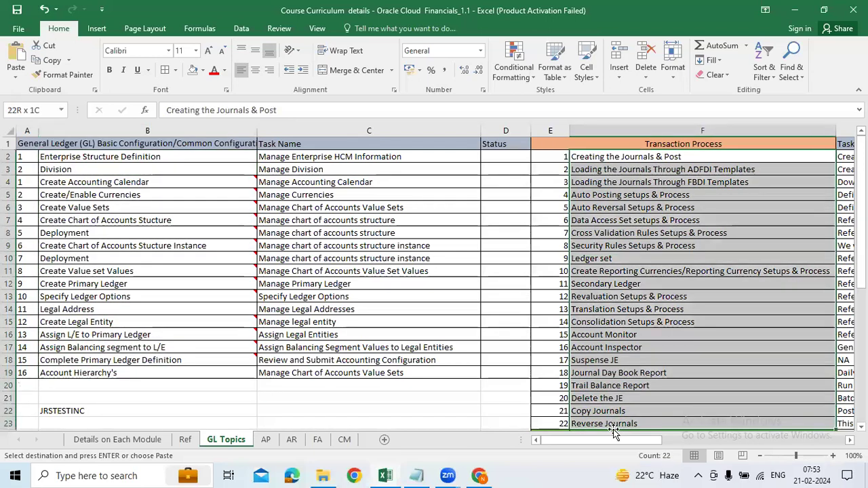
scroll(275, 424, down, 2)
scroll(275, 424, down, 1)
On the AP sheet, enter 'Accounts payables Mgr' in B40.
click(265, 439)
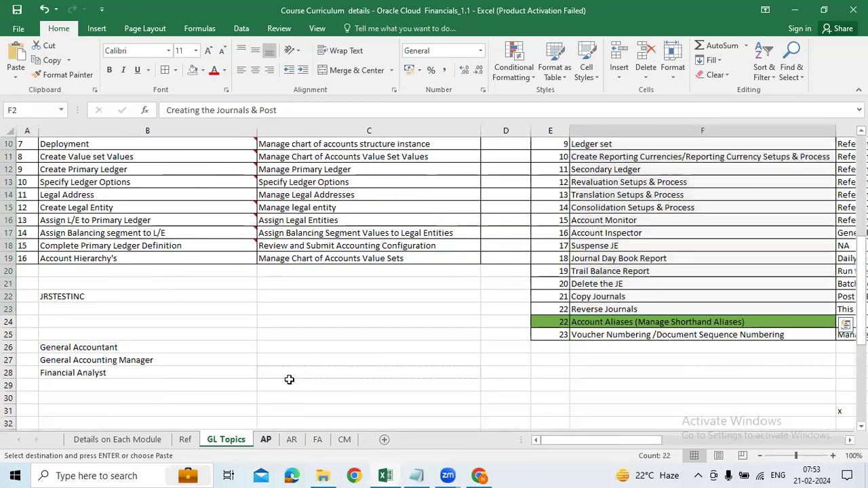
click(285, 366)
scroll(285, 367, down, 6)
scroll(113, 320, up, 4)
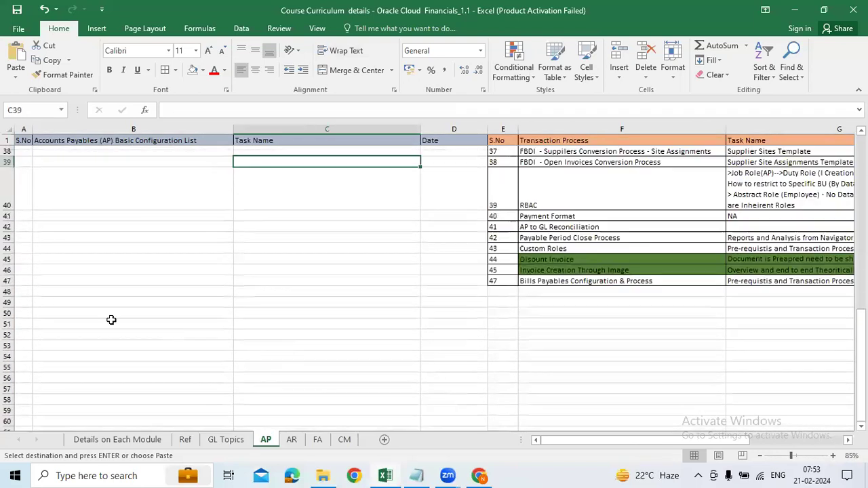
click(228, 324)
text(Acco)
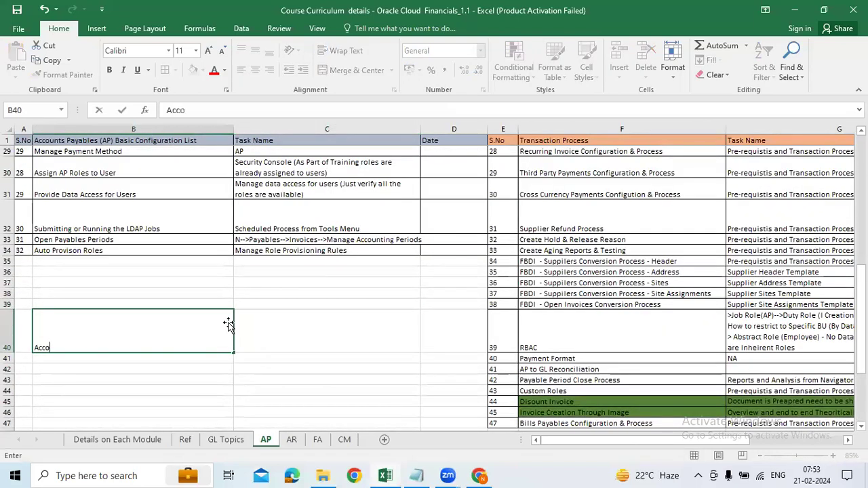
text(unts pay)
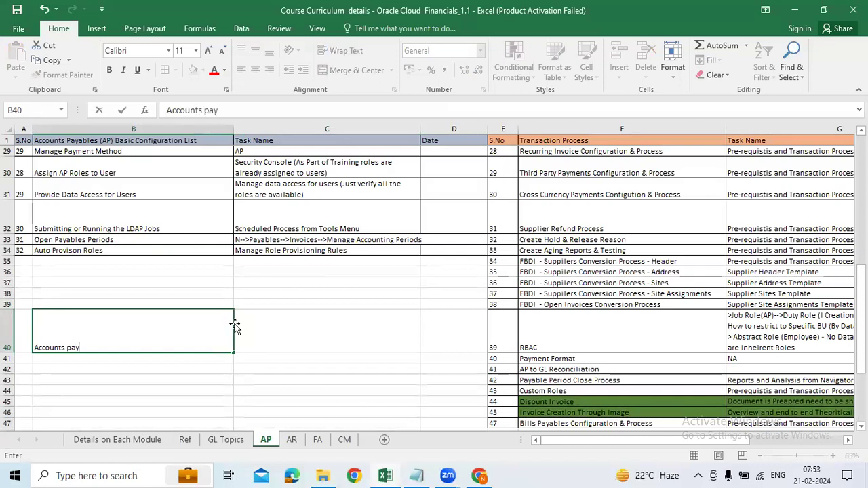
text(ables Mgr)
key(Return)
Fill B41 and B42 with 'Accounts payables supervisor' and 'Accounts payables speacialist'.
key(ctrl+d)
double_click(249, 111)
key(BackSpace)
text(supervisor)
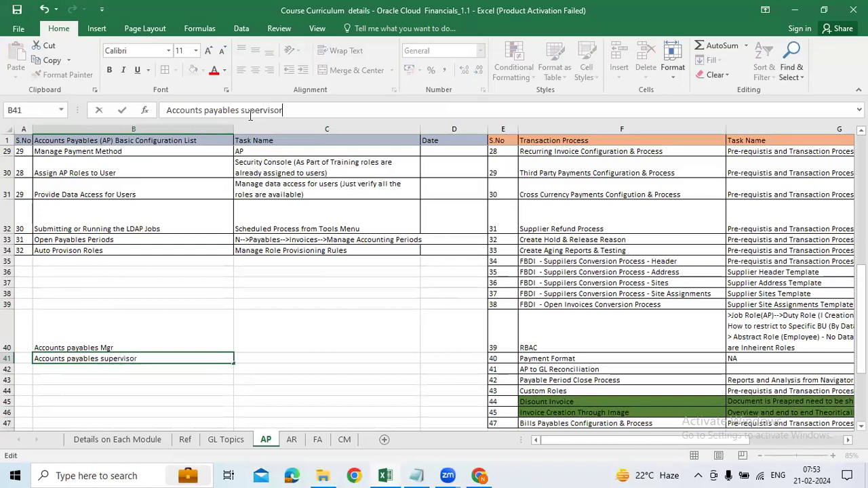
key(Return)
key(ctrl+d)
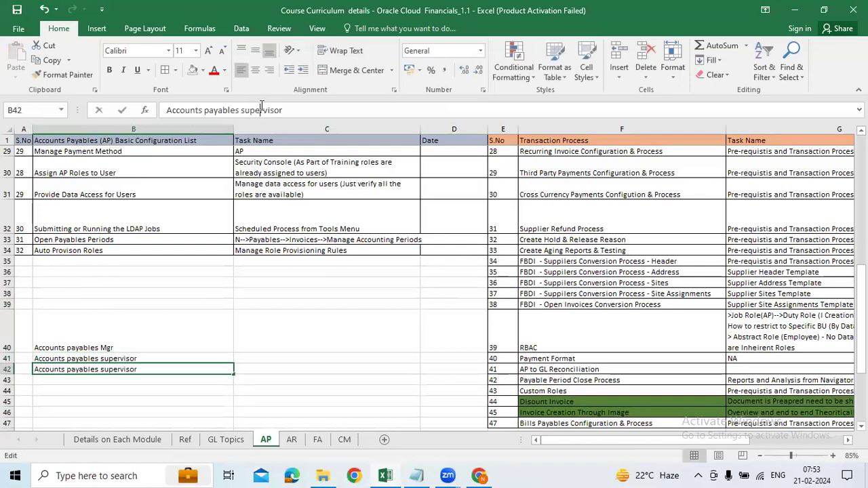
double_click(262, 110)
text(spea)
text(cialist)
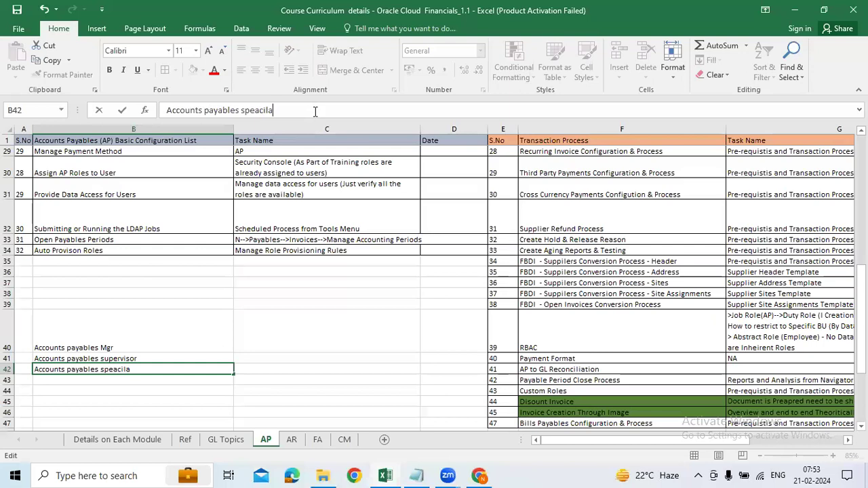
key(Return)
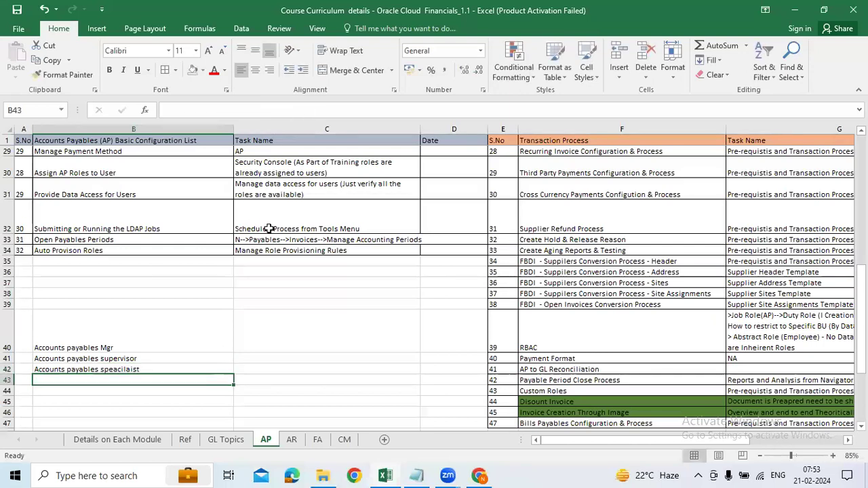
drag(110, 349, 193, 381)
Enter the FA role 'FA_Acccountant' in cell B23 of the FA sheet.
click(290, 443)
scroll(147, 340, down, 5)
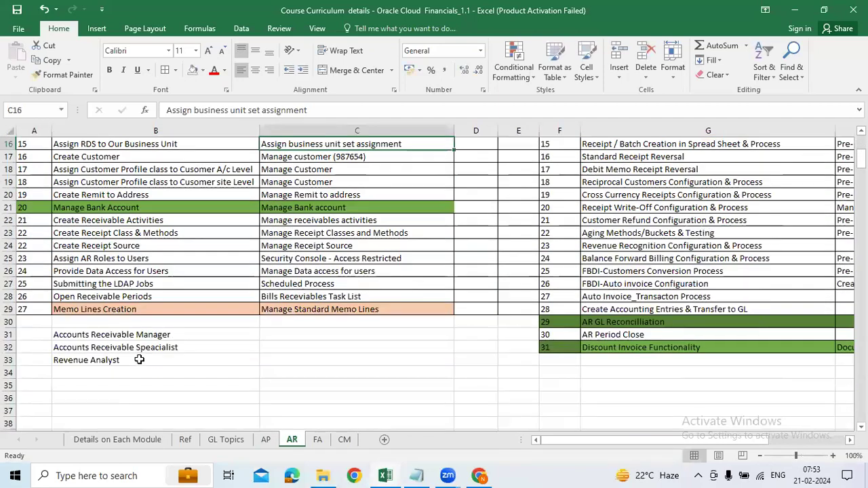
drag(139, 335, 139, 360)
click(316, 444)
scroll(155, 335, down, 4)
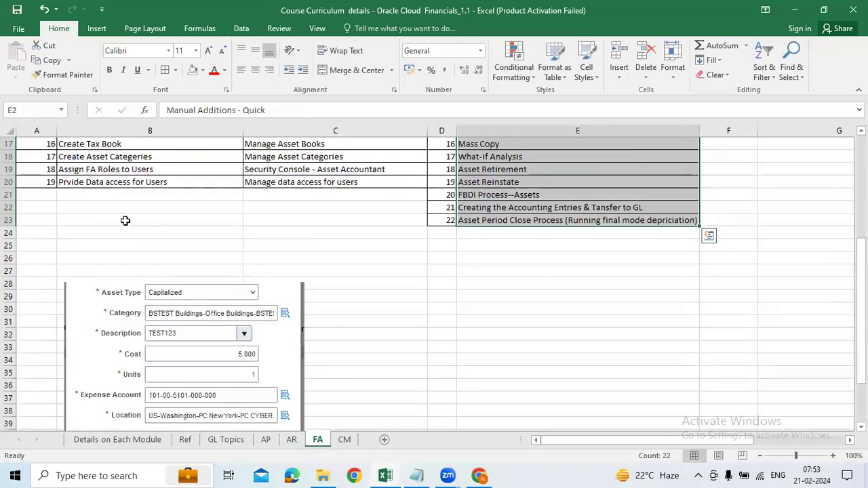
click(122, 219)
text(FA_Acccouna)
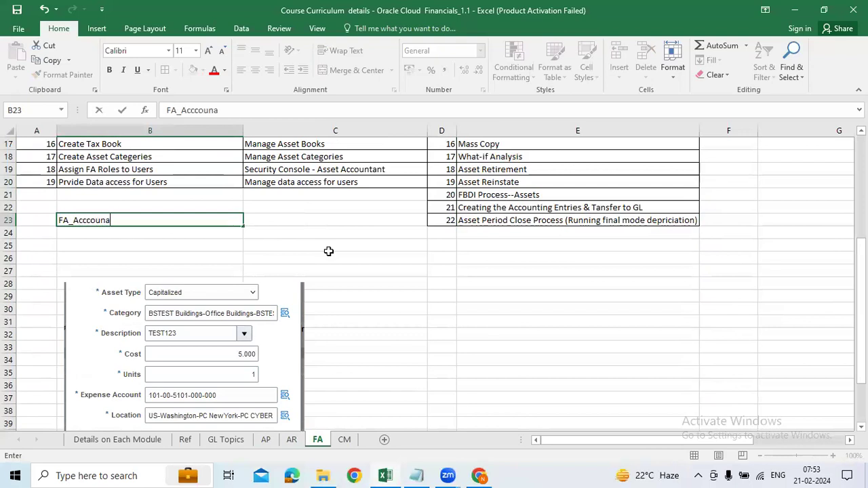
text(ntant)
key(Return)
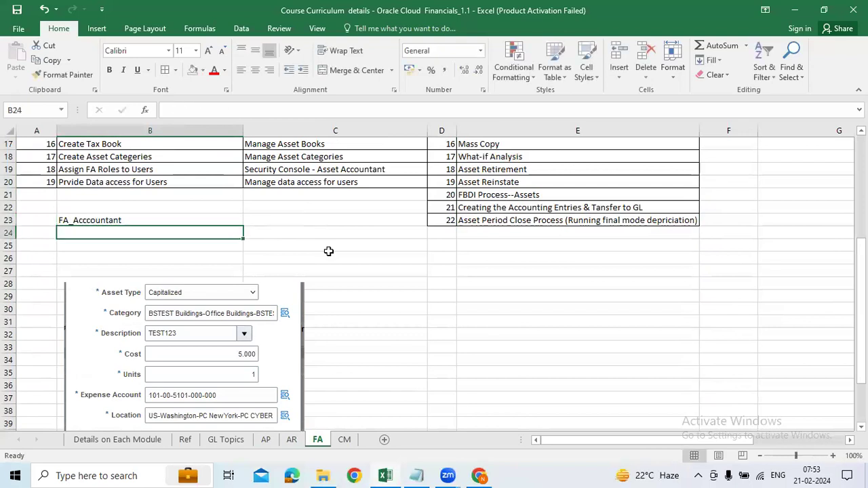
Enter 'Cash Manager' in cell B14 of the CM sheet.
click(345, 439)
scroll(111, 272, down, 1)
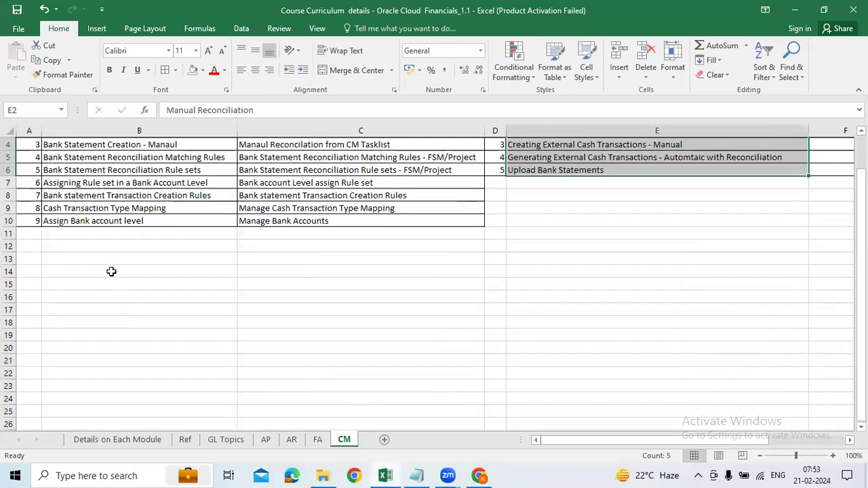
click(109, 271)
text(Cash Man)
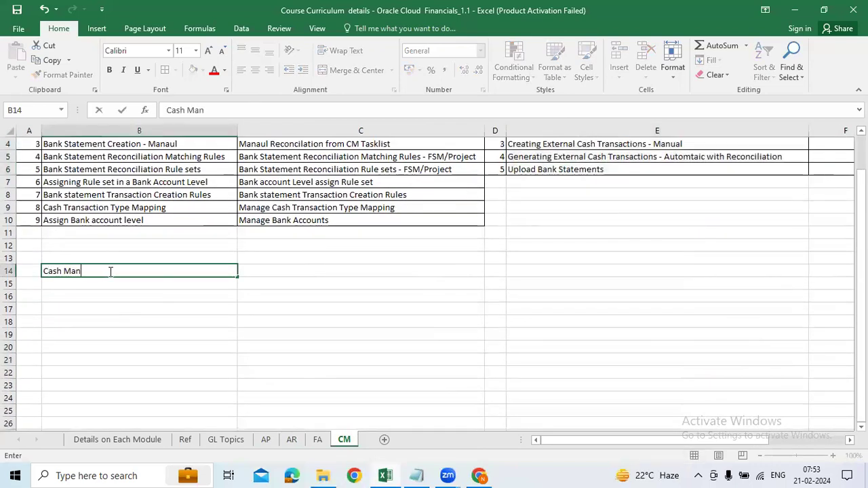
text(ager)
key(Return)
click(101, 248)
click(101, 272)
click(226, 440)
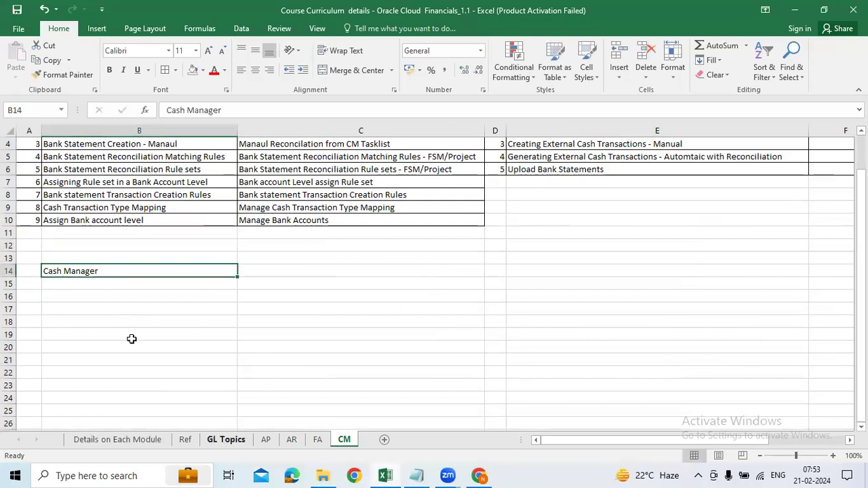
Select the GL task names B2:B19, then the role names General Accountant through Financial Analyst.
drag(101, 347, 101, 372)
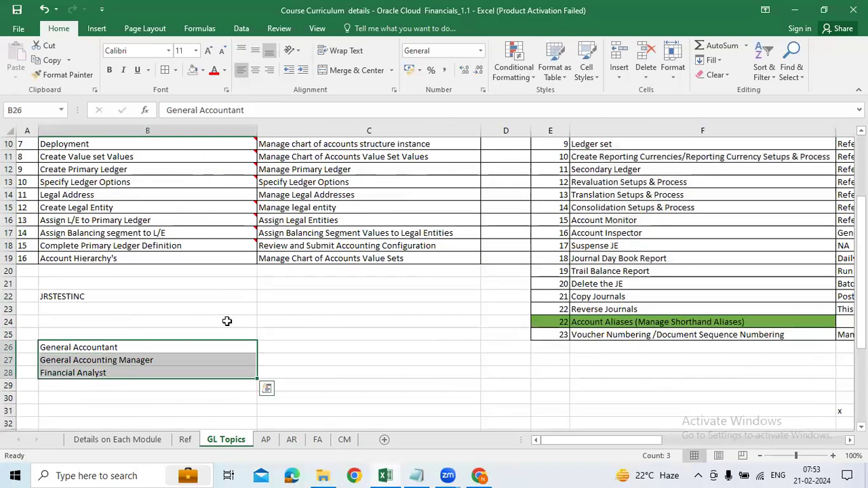
scroll(228, 319, up, 2)
scroll(200, 249, up, 1)
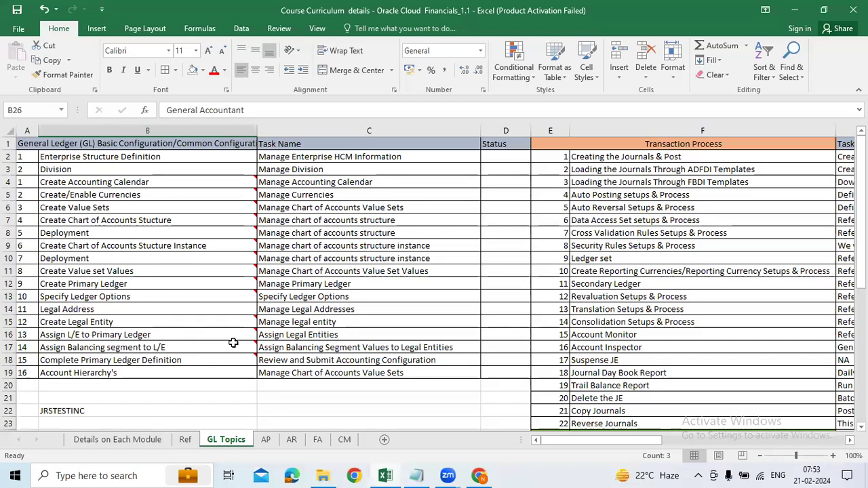
drag(102, 158, 116, 373)
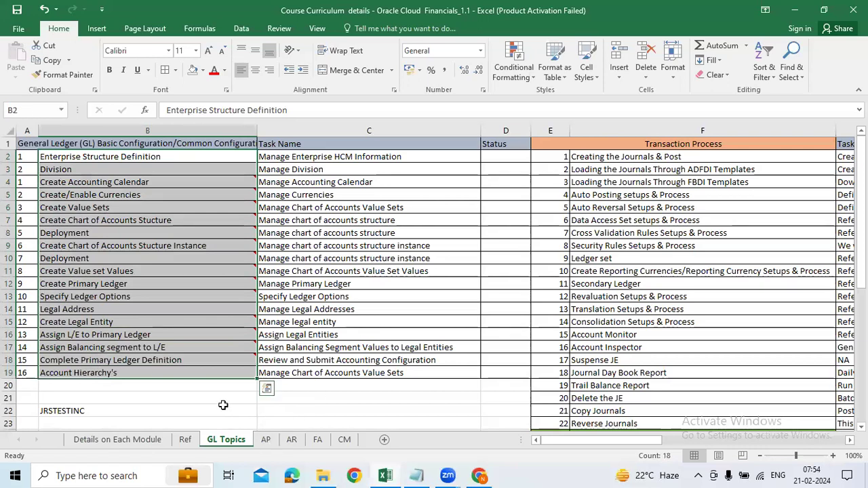
scroll(223, 405, down, 3)
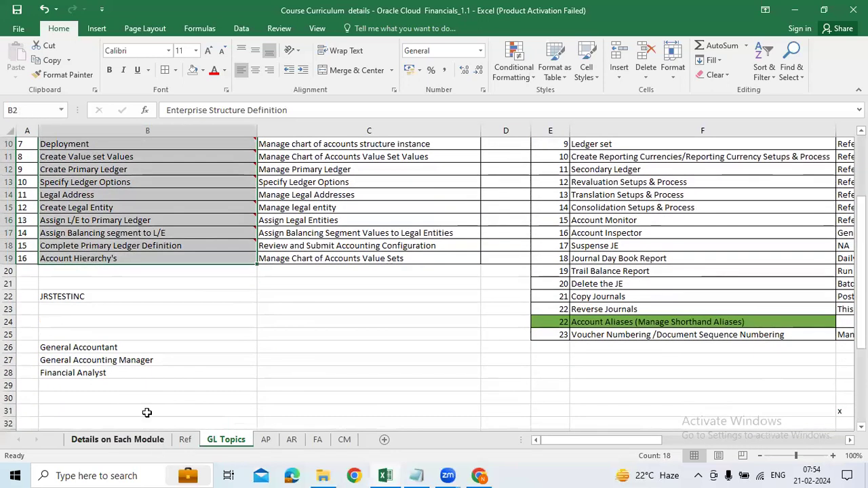
drag(111, 348, 108, 373)
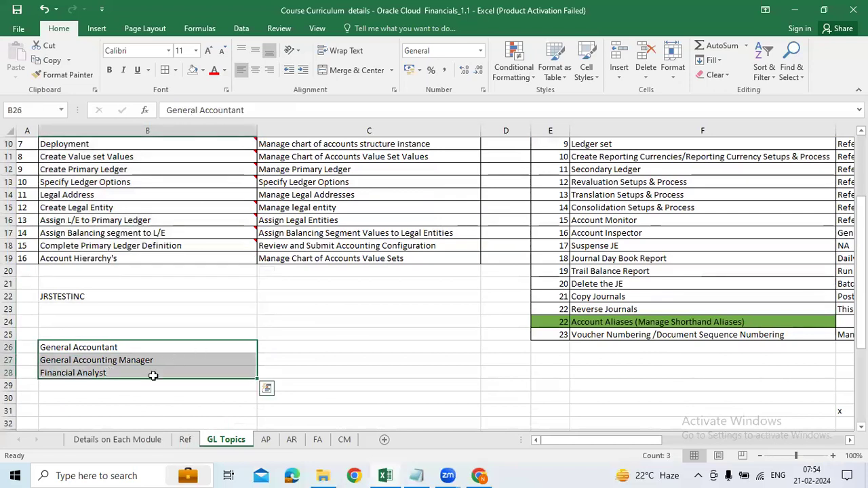
On Details on Each Module, trim B36 to 'Application Implementation Consultant'.
click(137, 442)
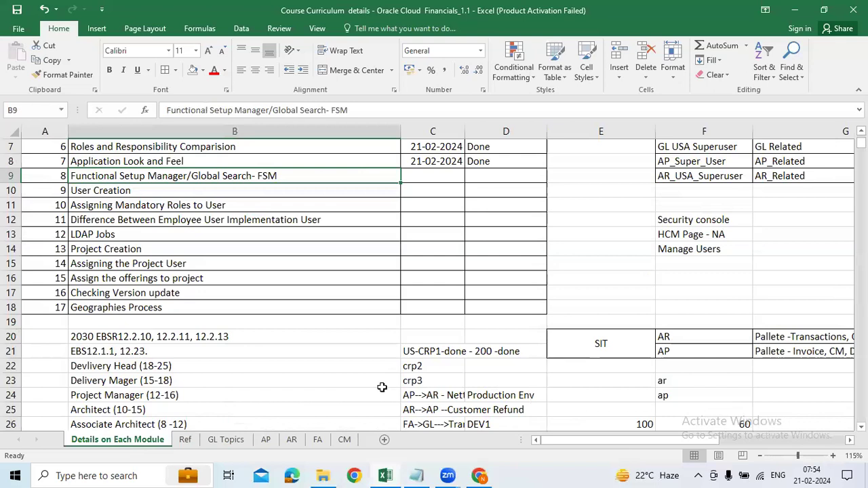
scroll(526, 351, down, 5)
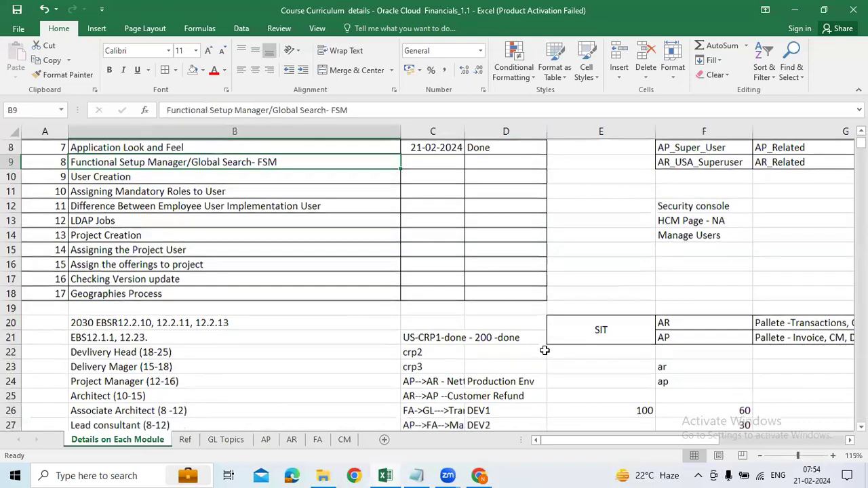
scroll(468, 327, down, 2)
click(390, 365)
double_click(316, 308)
click(345, 384)
double_click(251, 309)
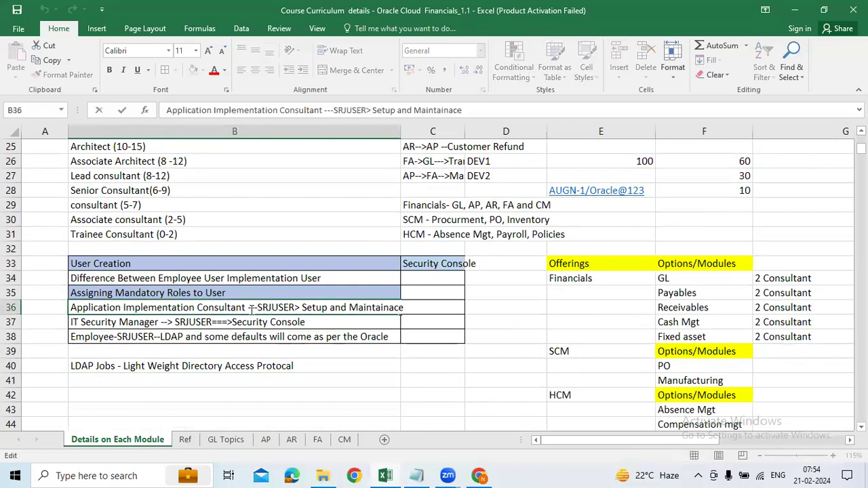
drag(251, 311, 792, 317)
key(BackSpace)
key(BackSpace)
key(BackSpace)
key(ctrl+s)
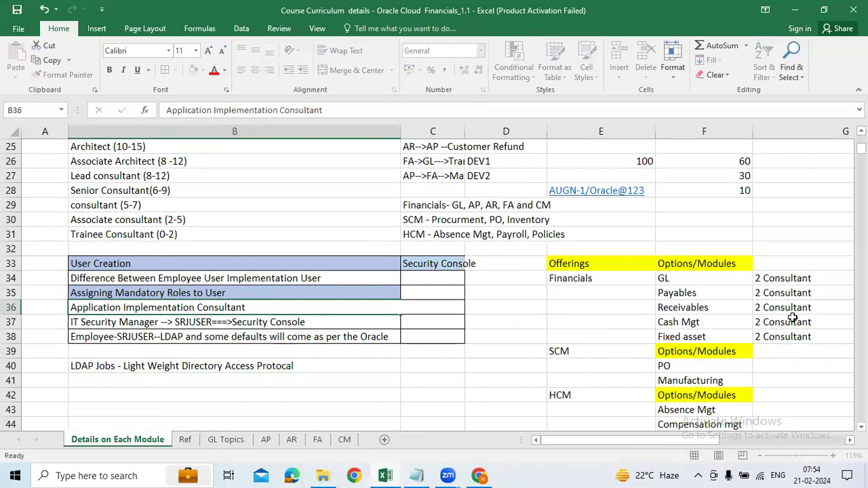
Trim B37 to 'IT Security Manager' and B38 to 'Employee'.
key(Down)
double_click(185, 323)
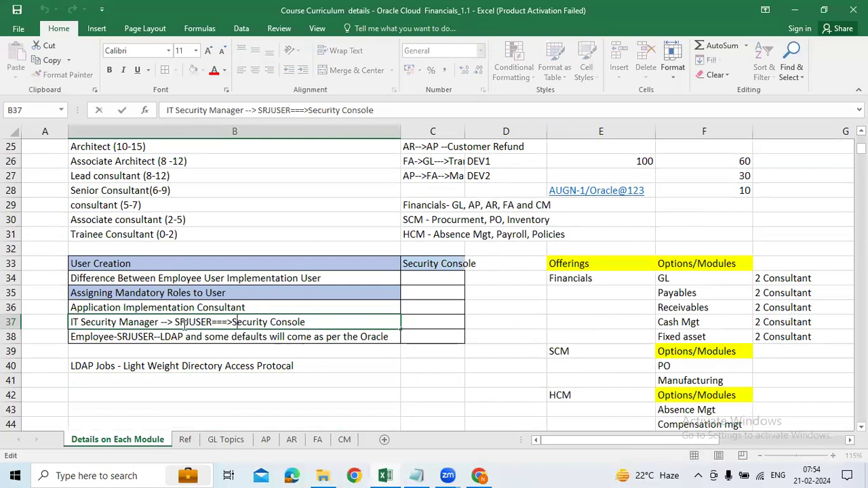
drag(161, 323, 71, 323)
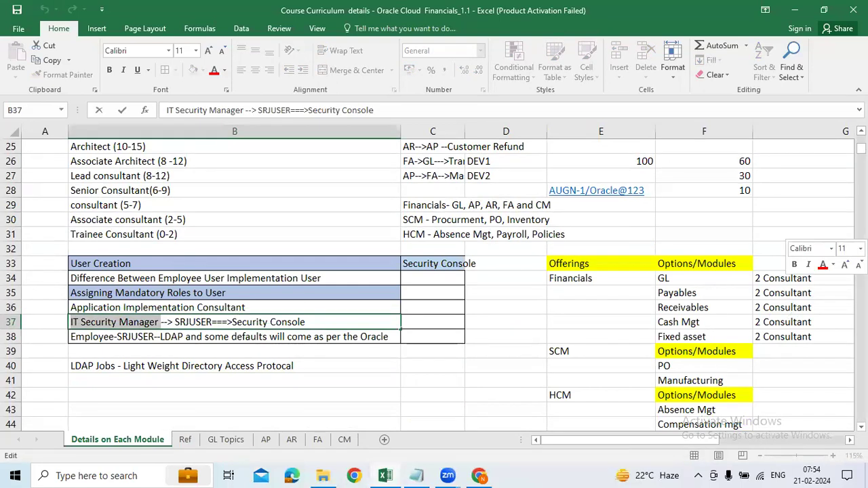
key(Left)
key(Right)
key(Right)
key(Right)
key(Right)
key(Right)
key(Right)
key(Right)
key(Right)
key(Right)
key(Right)
key(Right)
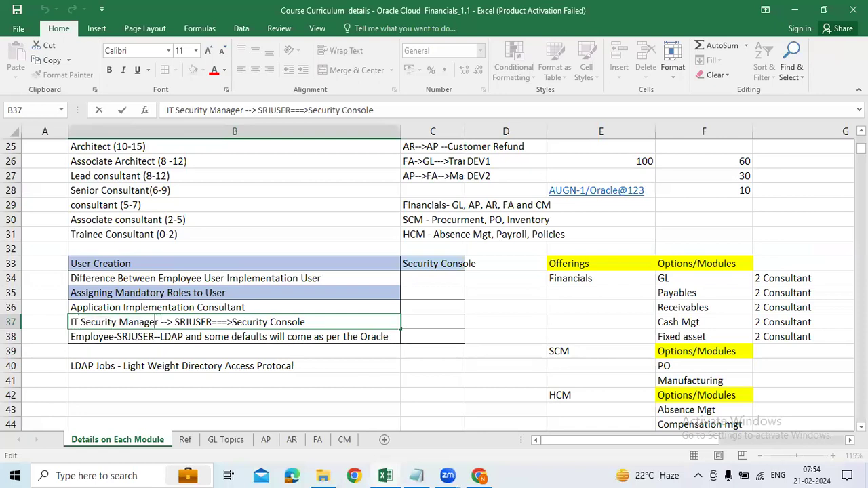
key(Delete)
key(Delete)
key(Delete)
key(Delete)
key(Delete)
key(Delete)
key(Delete)
key(Delete)
key(Delete)
key(Delete)
key(Delete)
key(Delete)
key(Delete)
key(Delete)
key(Delete)
key(Delete)
key(Delete)
key(Delete)
key(Delete)
key(Delete)
key(Delete)
key(Delete)
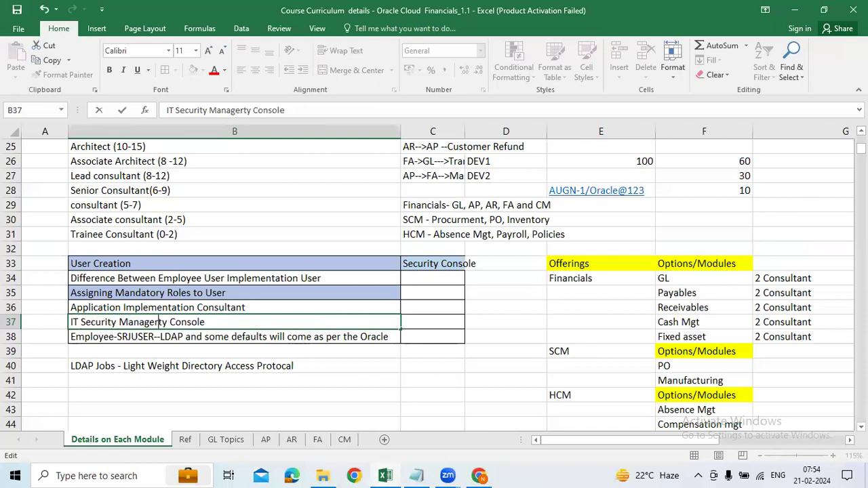
key(Return)
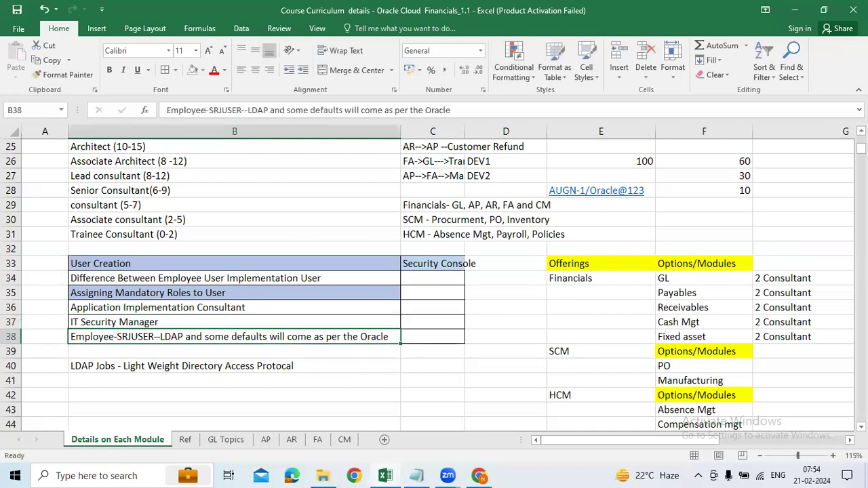
double_click(134, 338)
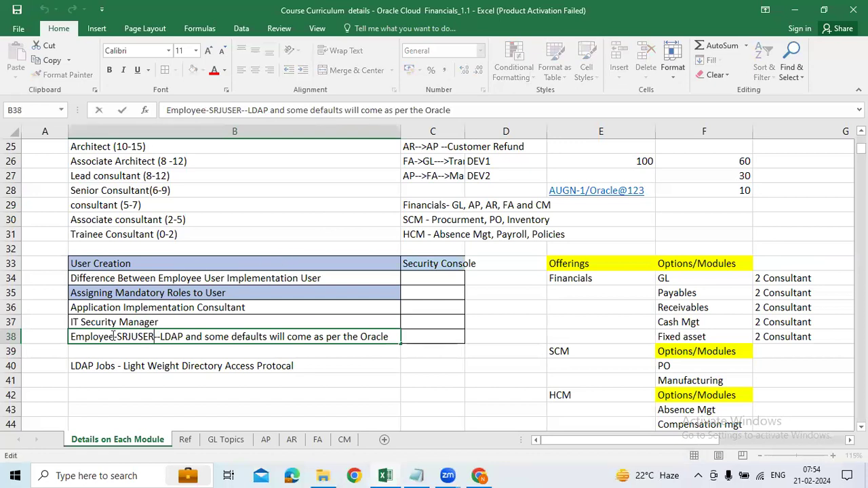
drag(114, 337, 612, 346)
key(Delete)
key(Return)
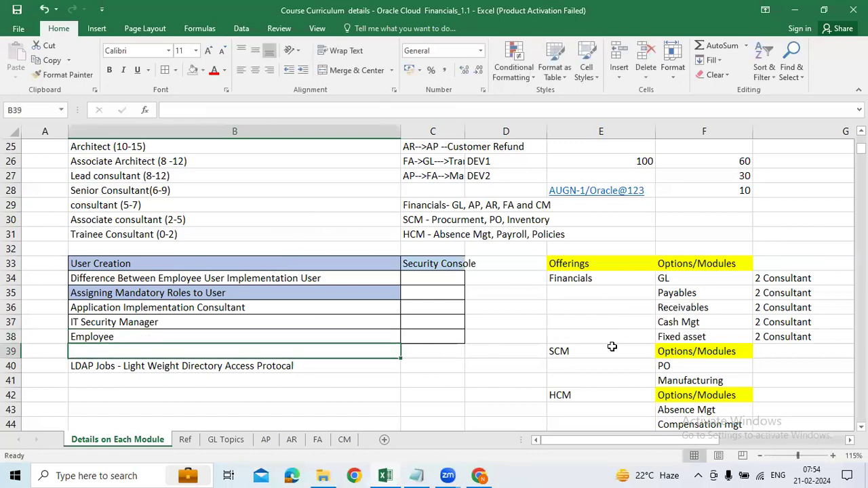
drag(151, 309, 147, 332)
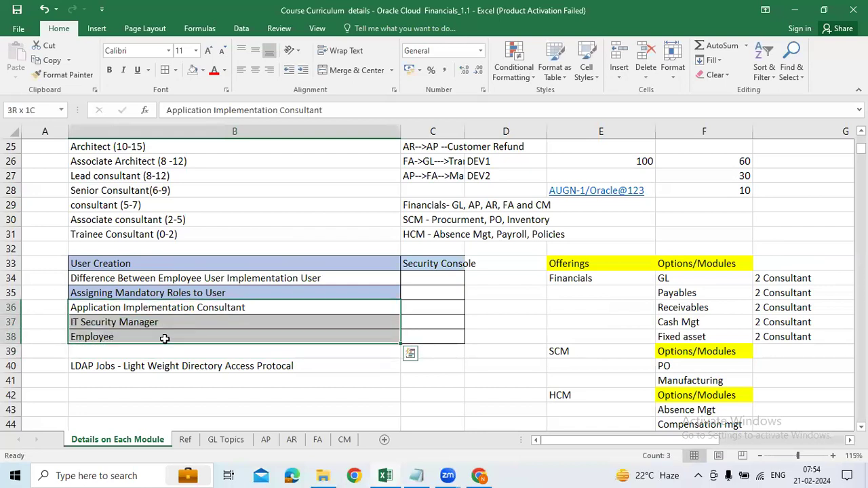
Browse the module sheets, then return and reselect role cells B36:B38.
click(233, 440)
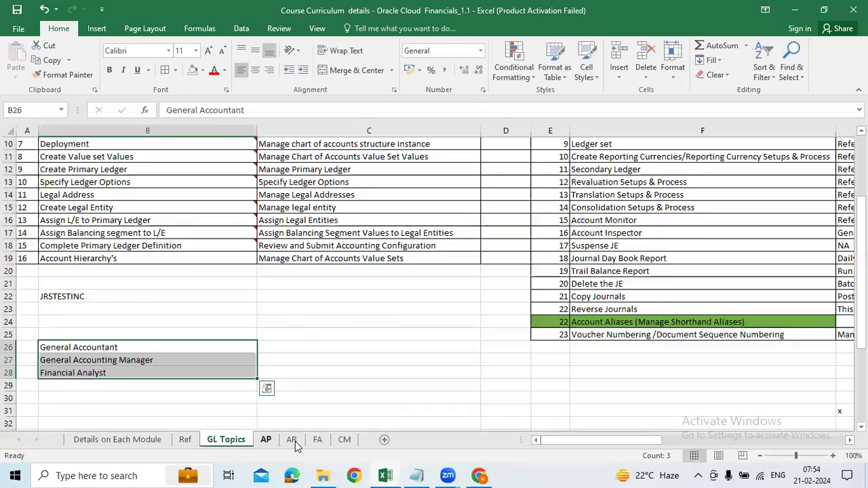
key(ctrl+Page_Down)
key(ctrl+Page_Down)
key(ctrl+Page_Down)
key(ctrl+Page_Down)
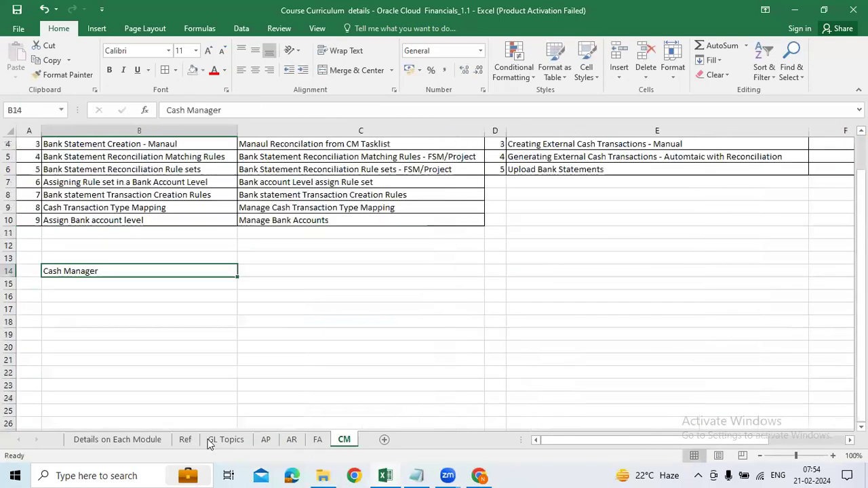
click(185, 440)
click(156, 441)
click(301, 333)
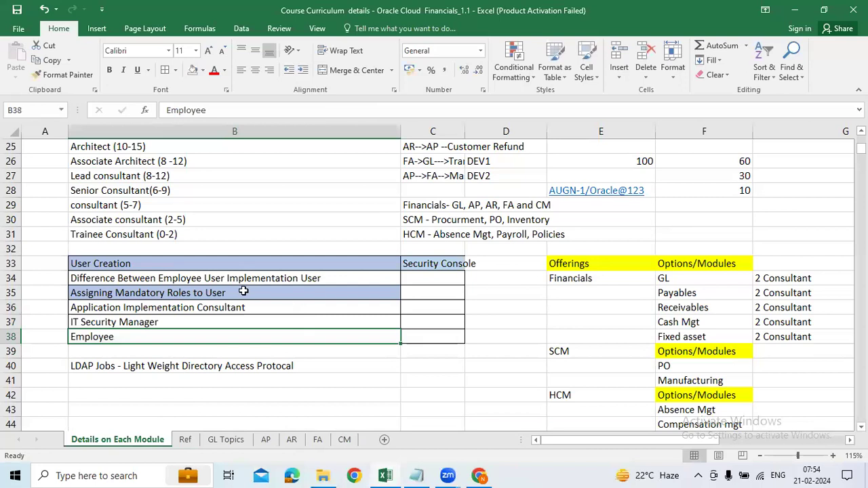
drag(199, 306, 190, 334)
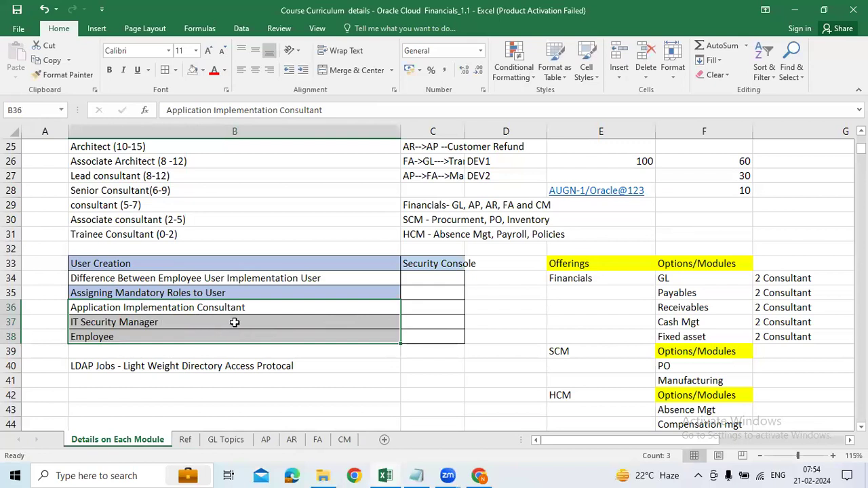
click(217, 311)
drag(218, 321, 213, 340)
drag(191, 310, 194, 335)
click(96, 340)
Append '- Manadate -->to get some defaults to the user' to the Employee cell B38.
double_click(131, 341)
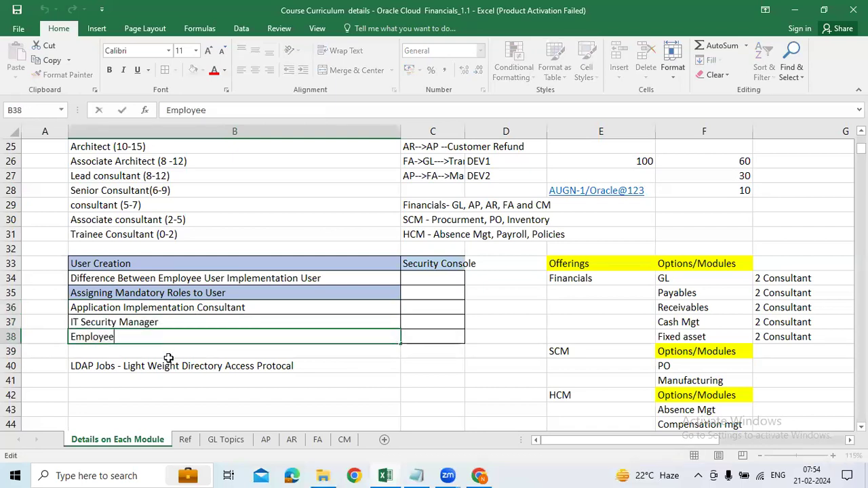
text(- Manag)
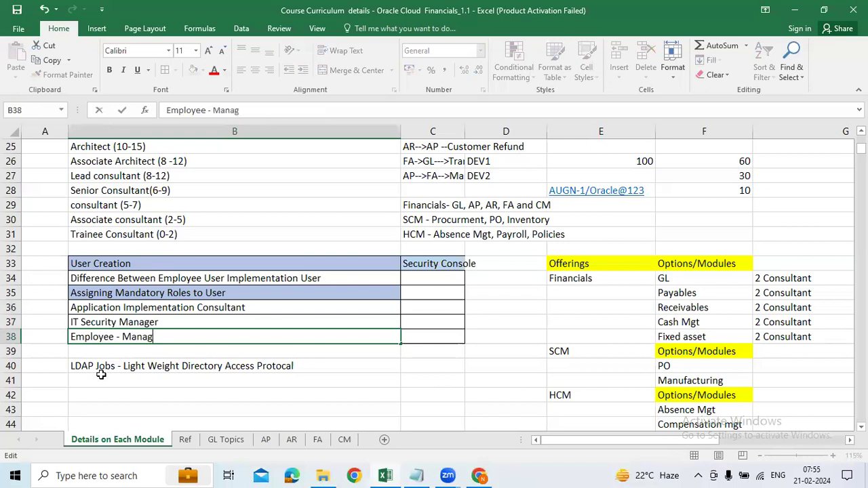
key(BackSpace)
text(da)
text(te -->to ger)
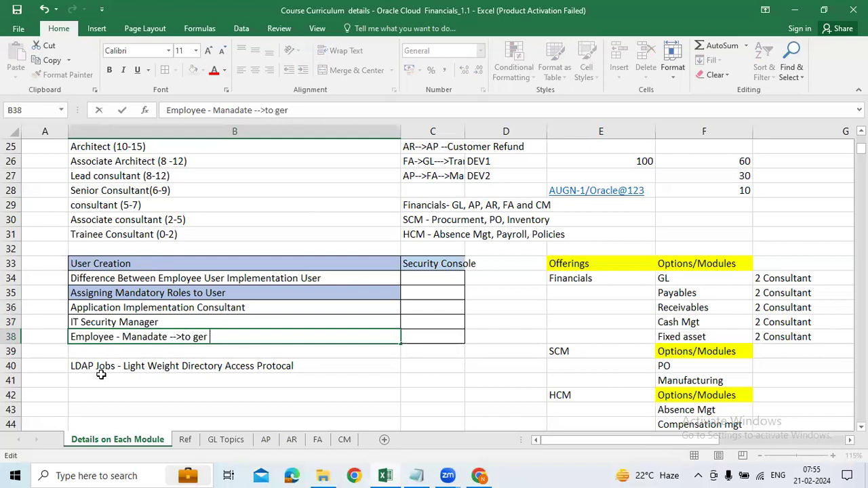
text(som)
text(e dfaults)
key(BackSpace)
key(BackSpace)
key(BackSpace)
key(BackSpace)
key(BackSpace)
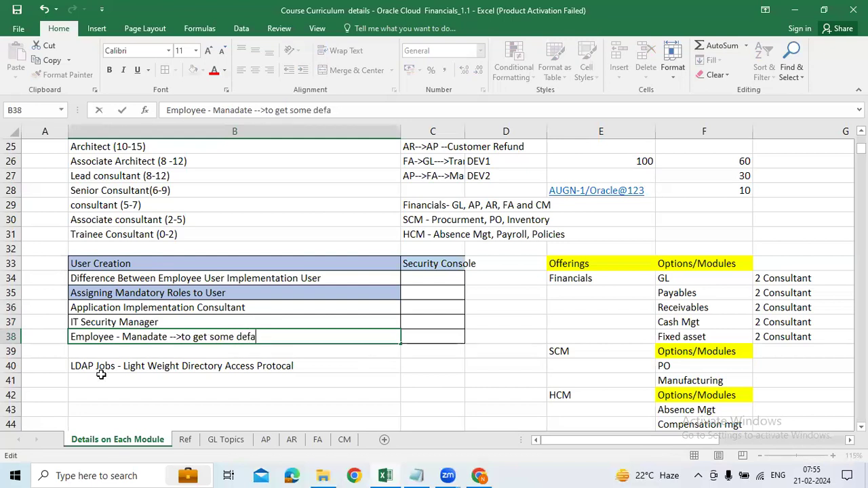
text(the user)
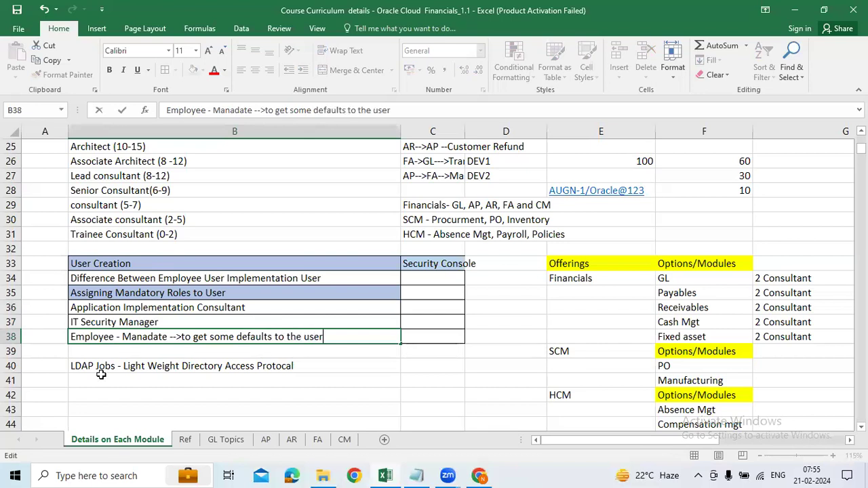
key(Return)
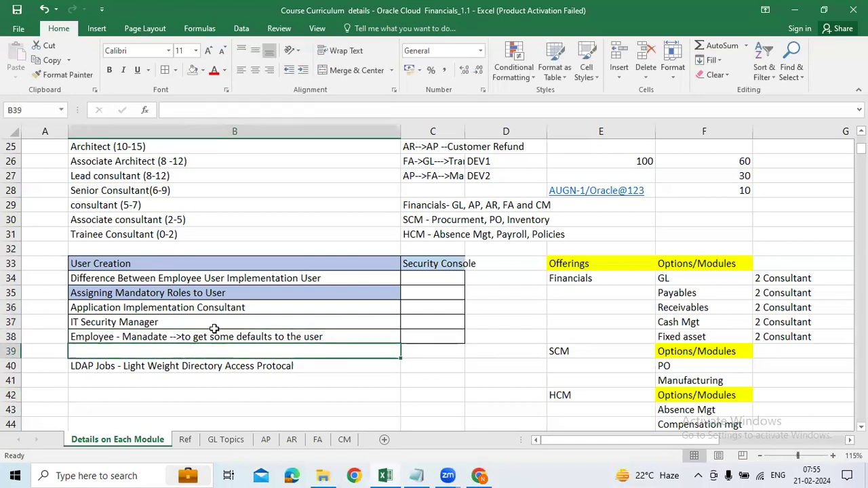
Append '-->Setup and Maintainance' to the Application Implementation Consultant cell B36.
double_click(264, 305)
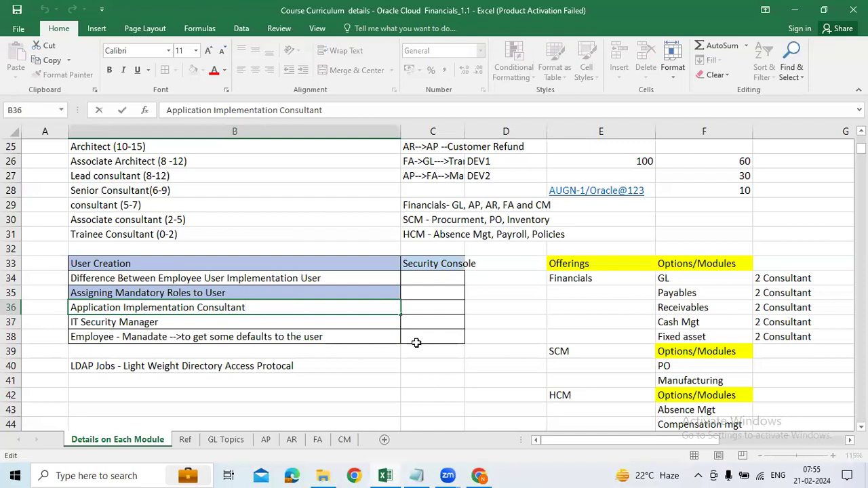
text(>Set)
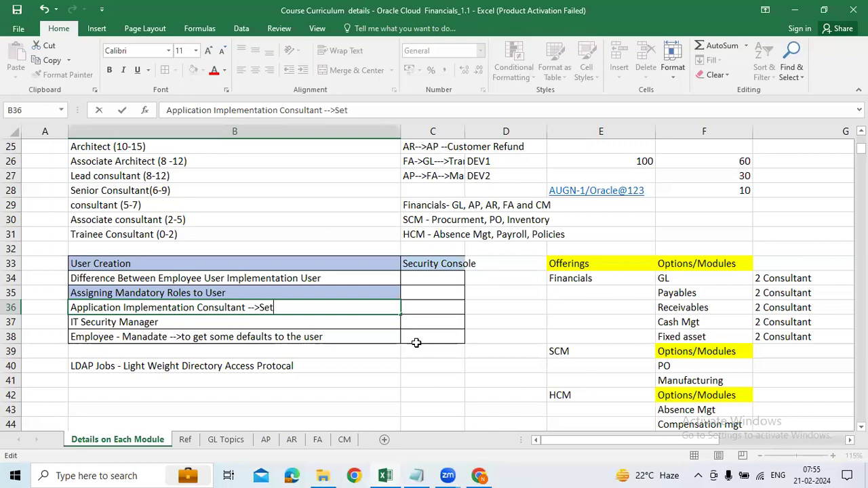
text(up an)
key(BackSpace)
key(BackSpace)
text(an)
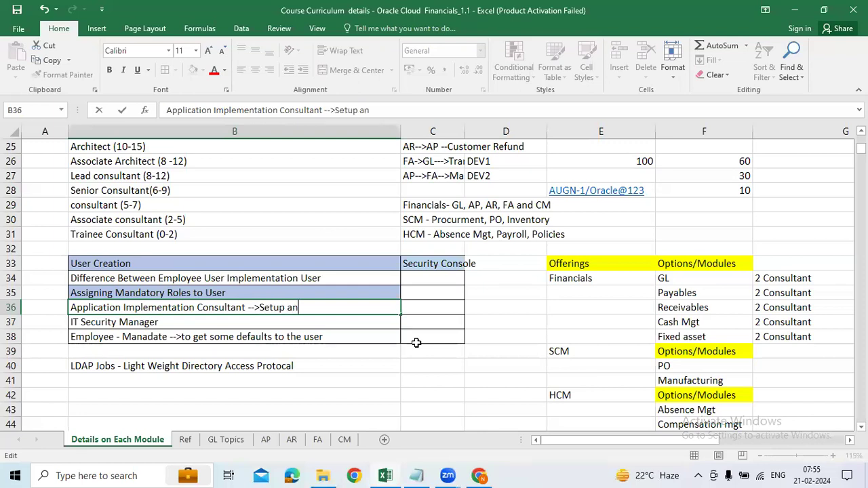
text(d Maintainance)
key(Return)
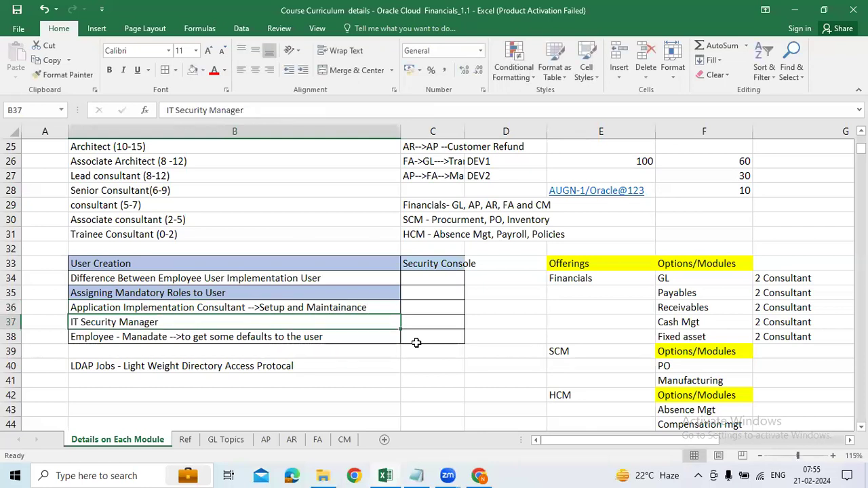
click(368, 308)
double_click(368, 307)
drag(368, 307, 260, 307)
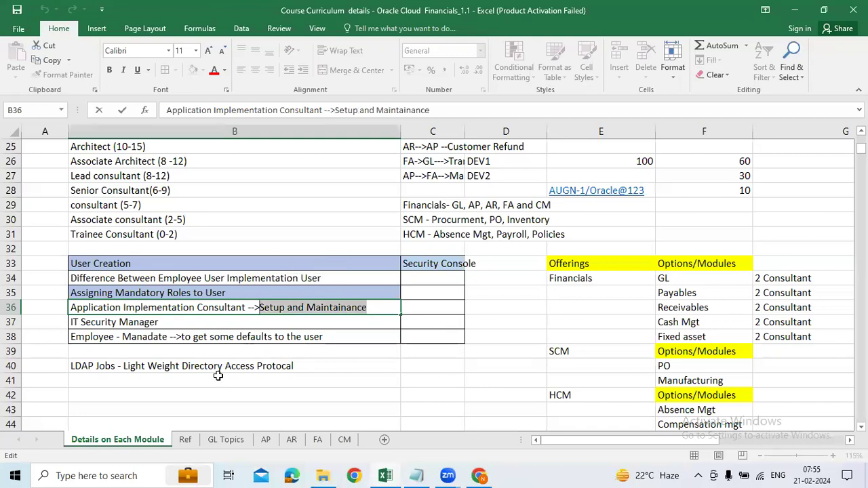
click(219, 370)
scroll(179, 368, down, 2)
Copy the user name AUGN-1 from the login details cell and paste it into B42.
click(166, 315)
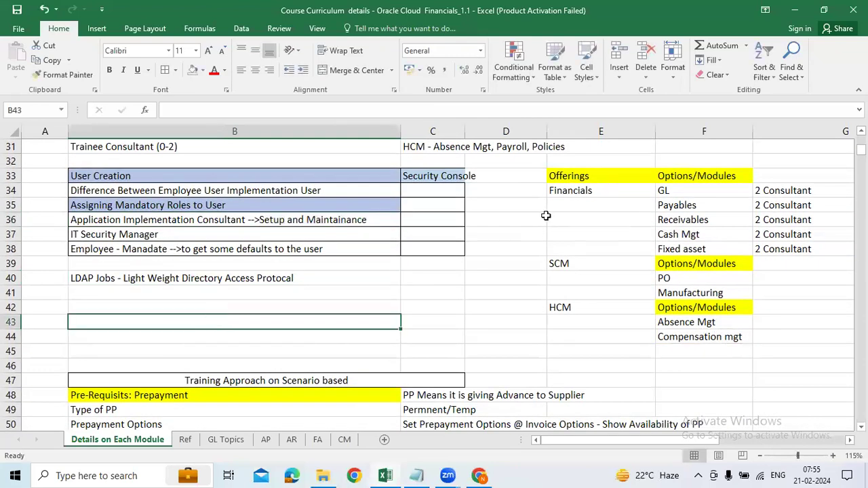
scroll(548, 248, up, 3)
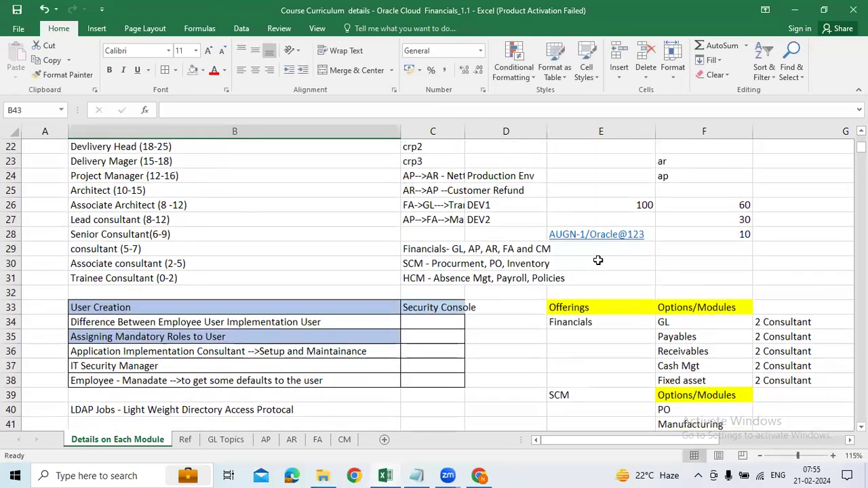
click(597, 236)
click(198, 112)
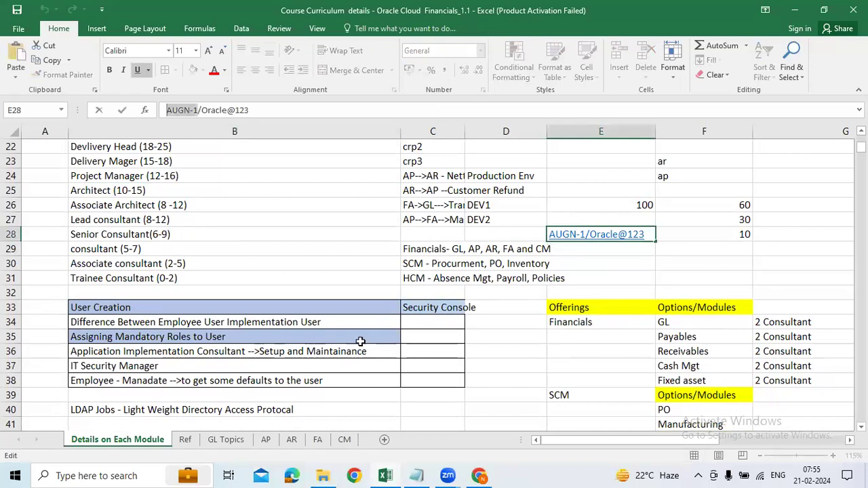
click(481, 350)
scroll(174, 226, down, 5)
click(174, 217)
text(AUGN-1)
Append B36's Application Implementation Consultant text to B42, separated from AUGN-1 by '-->'.
scroll(243, 181, up, 1)
click(243, 178)
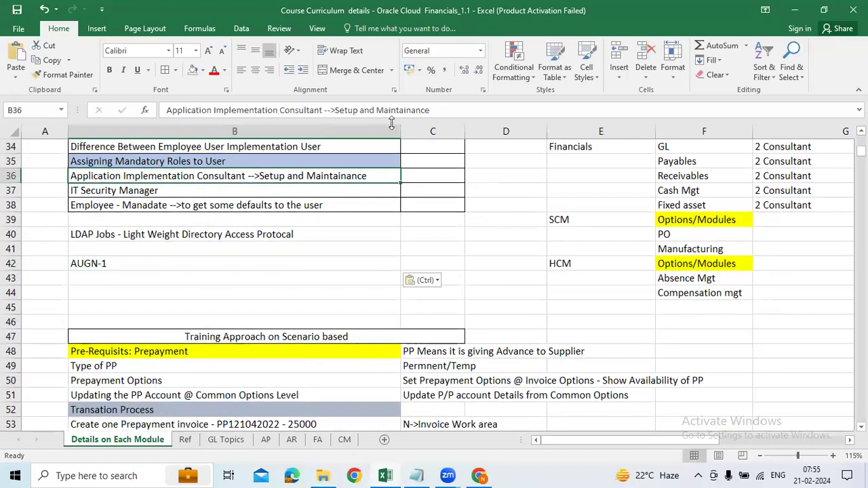
drag(434, 112, 9, 109)
key(ctrl+c)
click(213, 261)
double_click(208, 262)
key(ctrl+v)
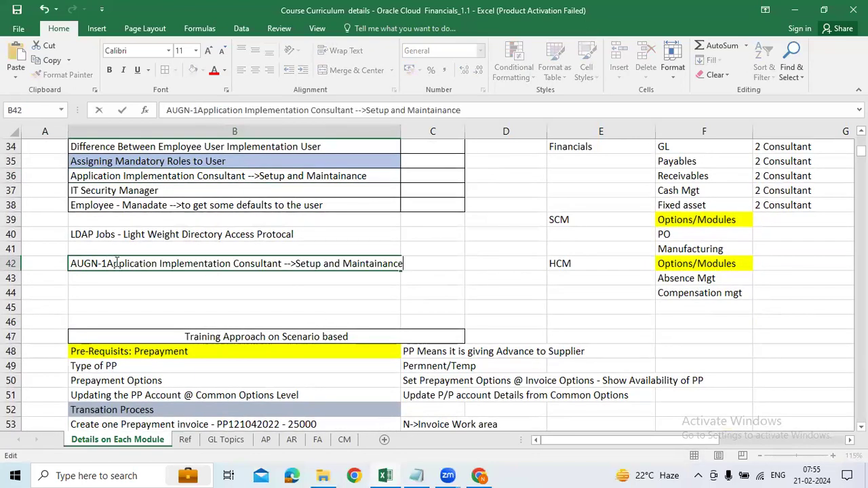
click(106, 264)
text(-->)
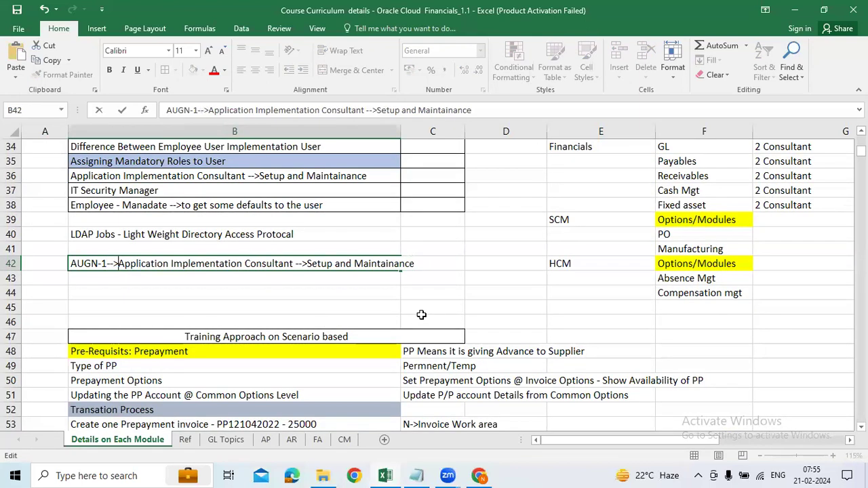
click(140, 280)
Check the AUGN-1 part of the note and AutoFit column B to its longest text.
double_click(105, 263)
drag(107, 263, 60, 261)
click(387, 263)
click(451, 231)
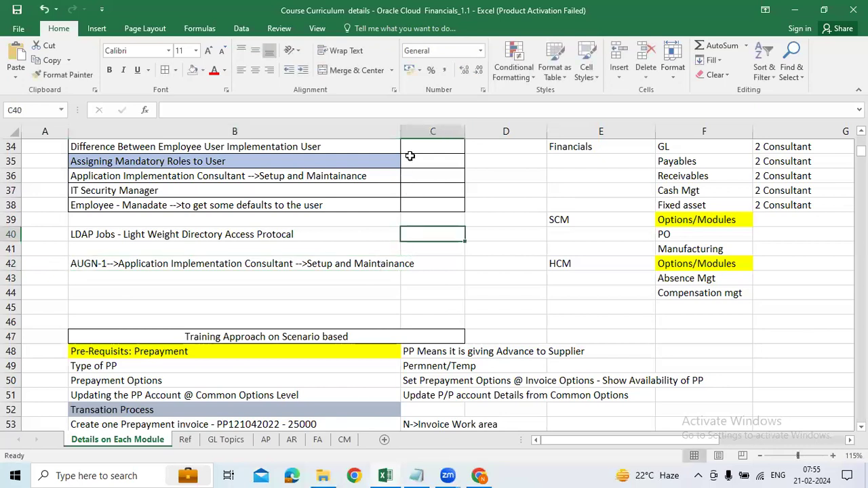
double_click(401, 131)
Review the role name in B42 and glance through the GL Topics, AP, AR, FA and CM sheets.
click(370, 263)
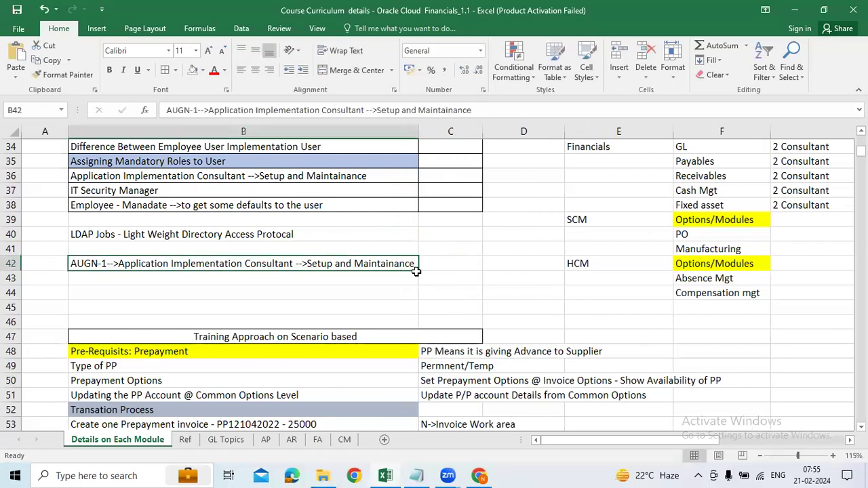
double_click(315, 263)
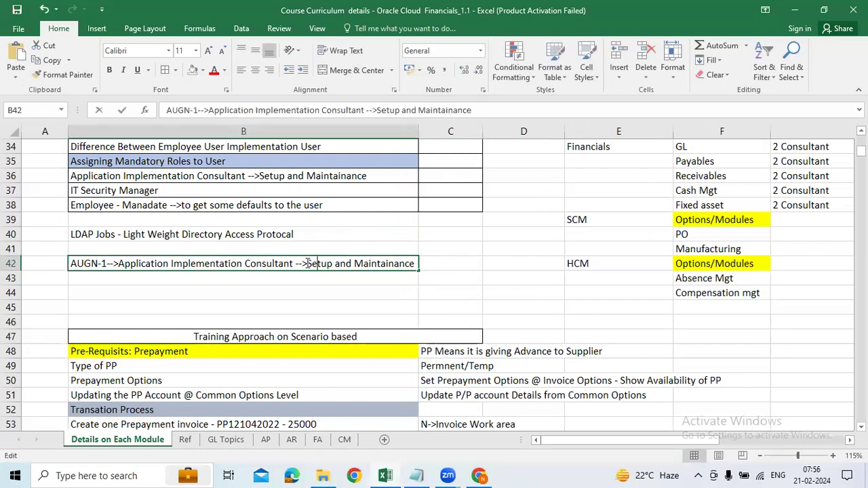
drag(293, 263, 118, 264)
click(238, 441)
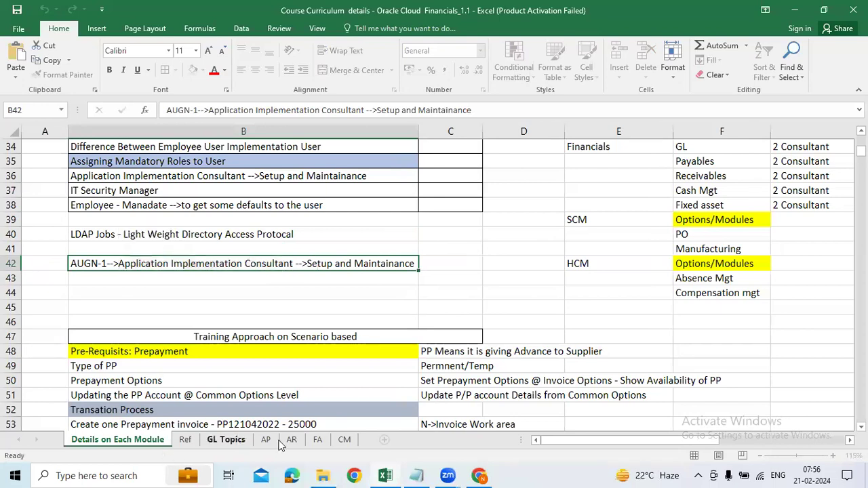
click(267, 440)
click(292, 440)
click(317, 441)
click(344, 441)
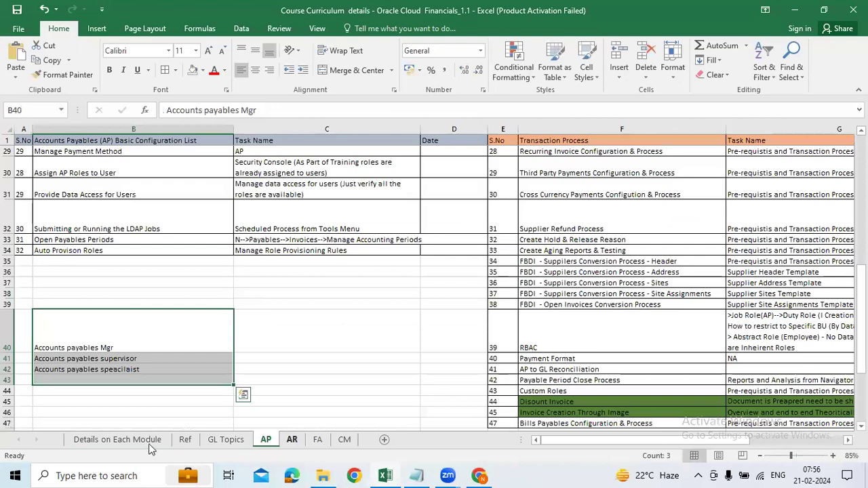
click(150, 444)
Review the 'Setup and Maintainance' ending of the B42 mapping note.
click(396, 292)
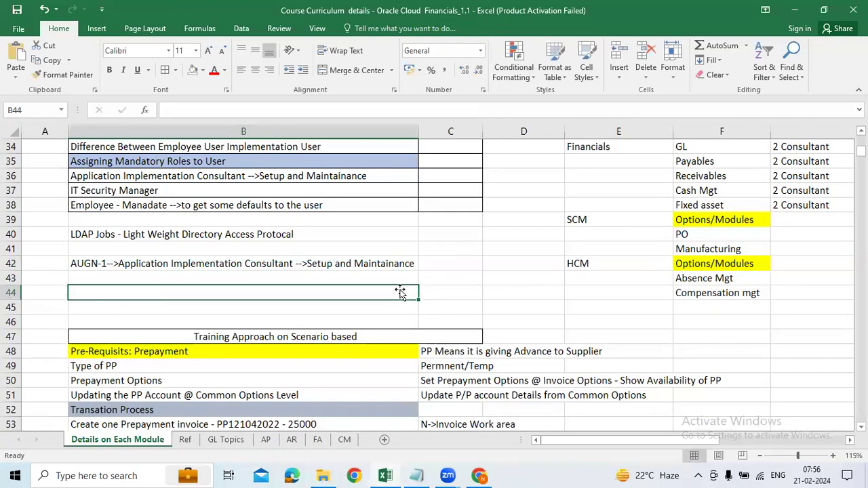
click(409, 265)
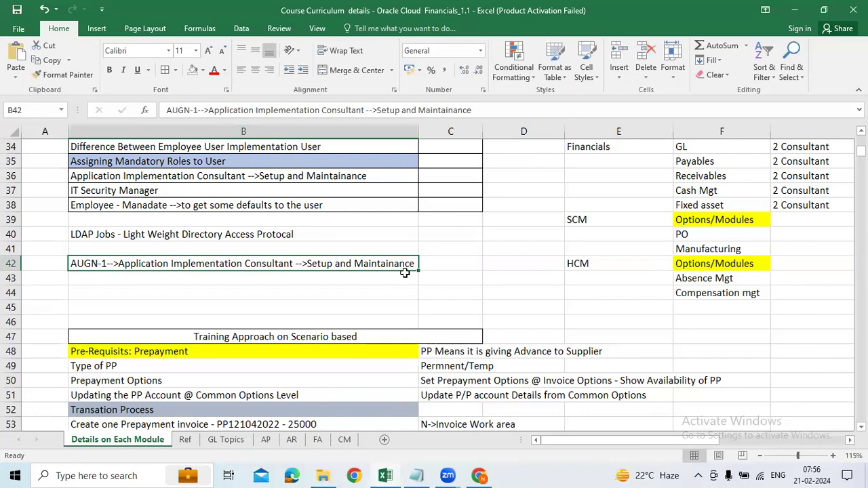
double_click(307, 262)
drag(308, 263, 463, 255)
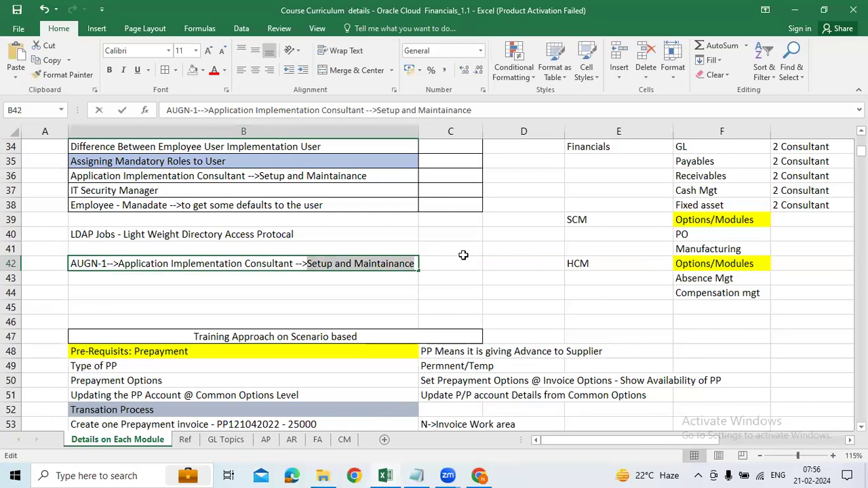
click(464, 262)
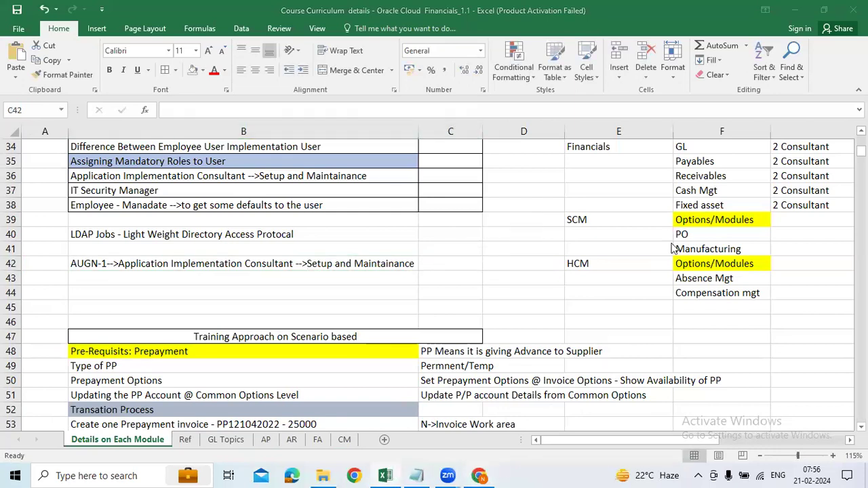
Duplicate the Security Console tab and trim its URL to load the Fusion home page.
click(479, 475)
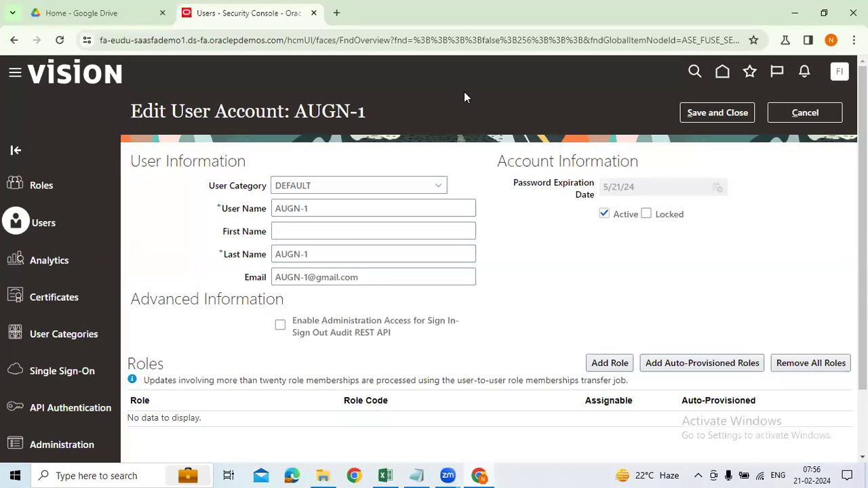
right_click(290, 25)
click(329, 129)
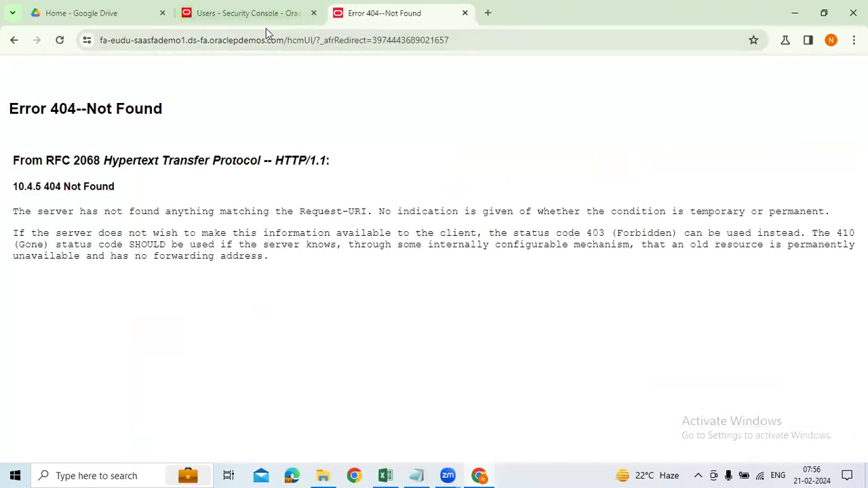
click(281, 40)
click(285, 40)
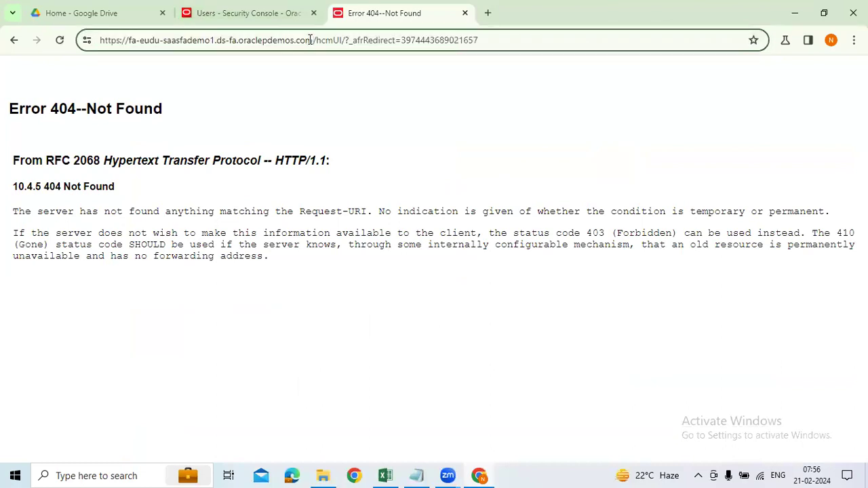
key(shift+End)
key(BackSpace)
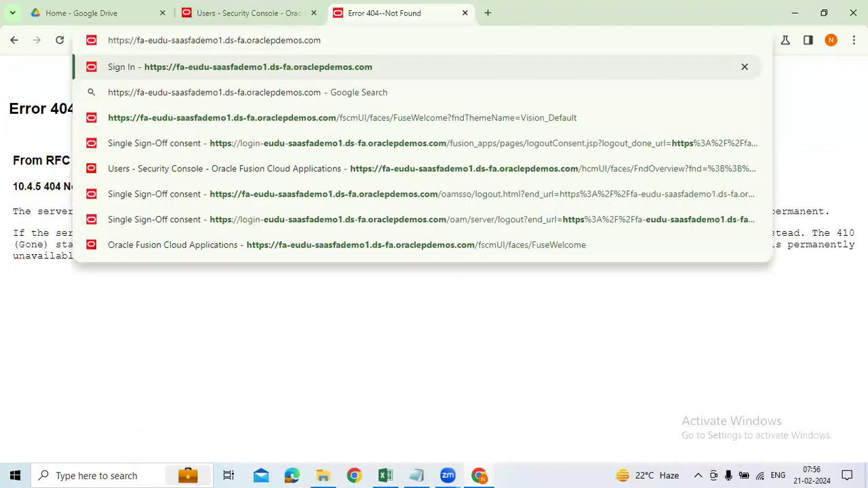
click(597, 62)
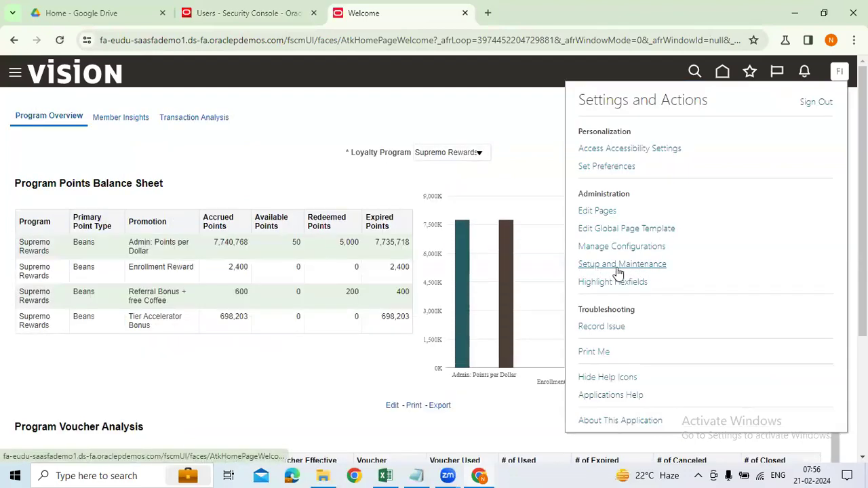
Check the role name in the B42 mapping note in the spreadsheet.
click(384, 469)
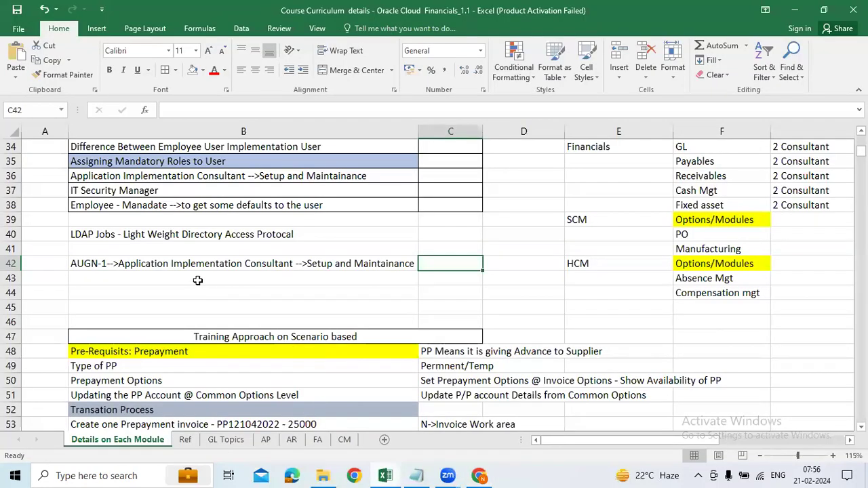
click(158, 264)
double_click(285, 265)
drag(298, 264, 122, 266)
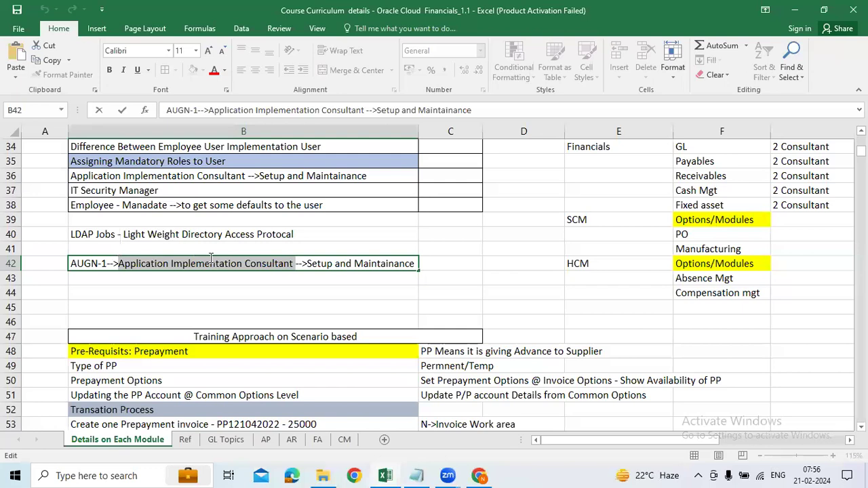
Go back to the AUGN-1 Edit User Account tab and scroll to its empty Roles list.
key(alt+Tab)
click(840, 72)
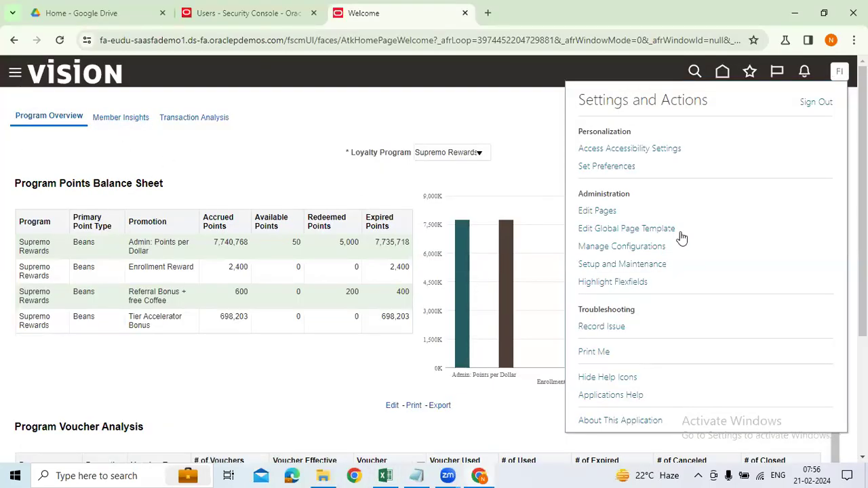
click(248, 13)
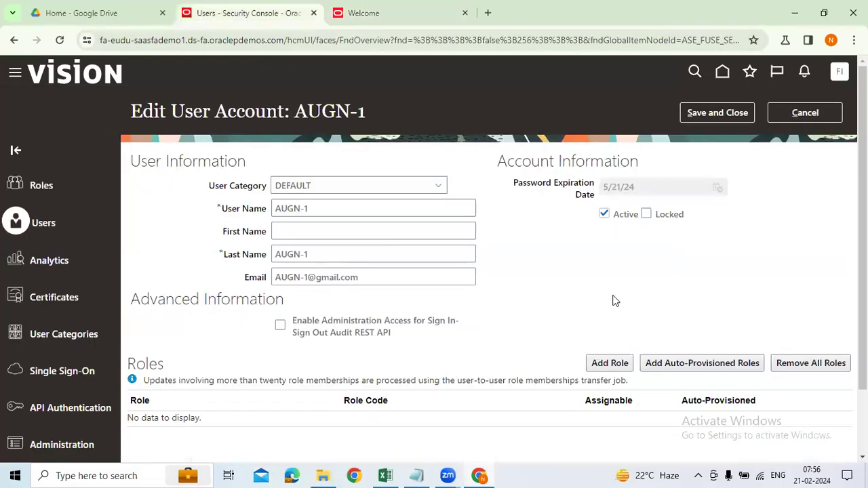
scroll(665, 312, down, 2)
scroll(441, 237, up, 1)
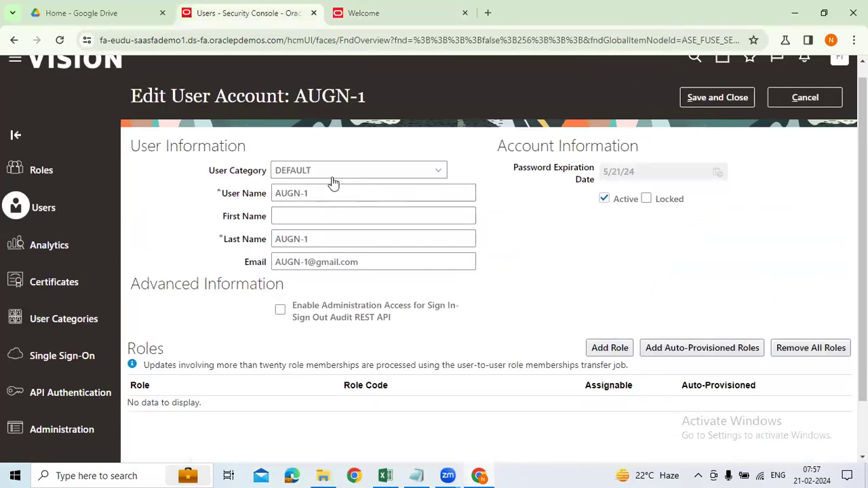
scroll(617, 337, down, 1)
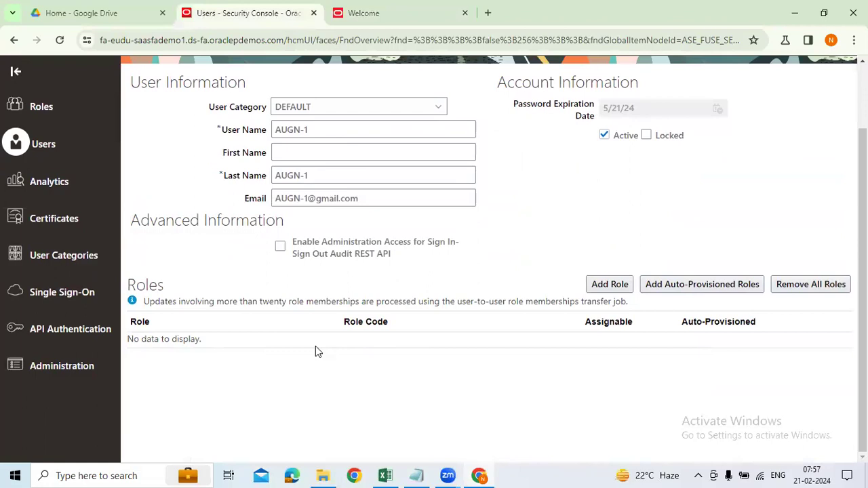
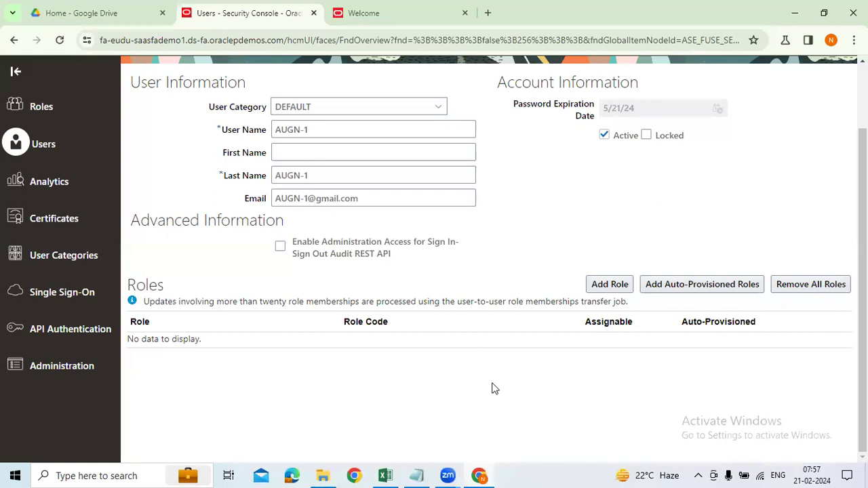
Glance at the Welcome home page, then return to the AUGN-1 user account page.
scroll(396, 220, up, 1)
scroll(395, 219, down, 1)
scroll(649, 226, up, 1)
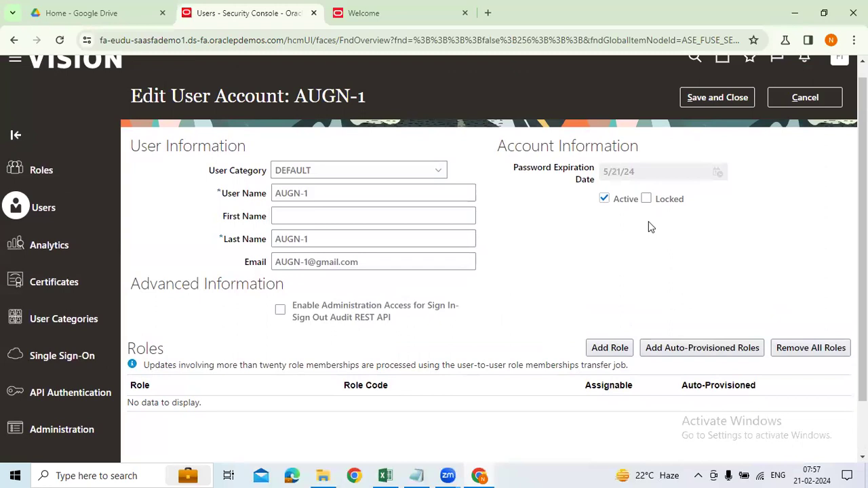
click(366, 13)
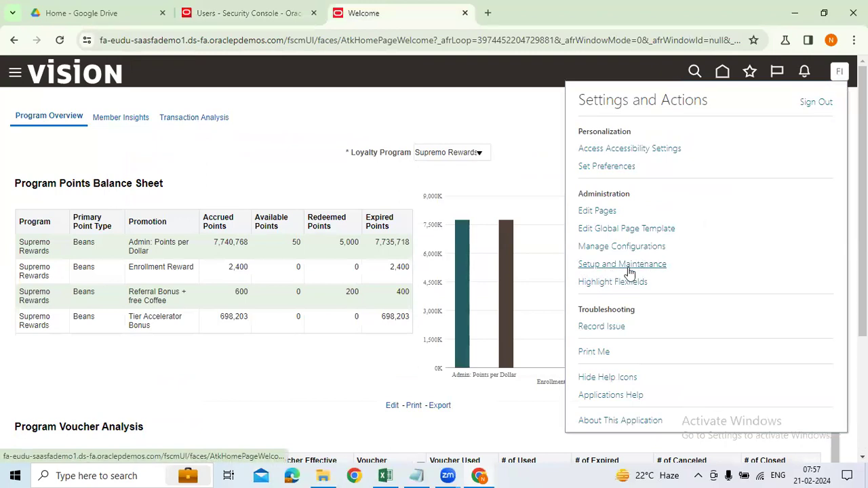
key(ctrl+shift+Tab)
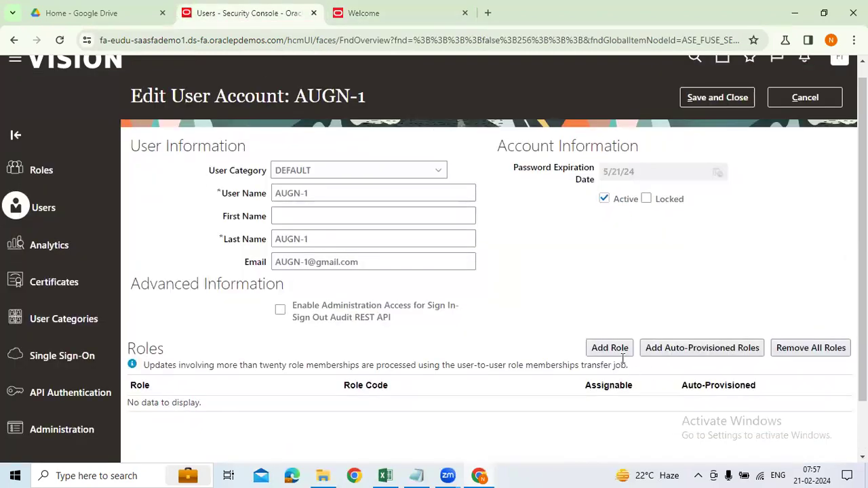
Add the Application Implementation Consultant role to AUGN-1 and close the role dialog.
click(613, 352)
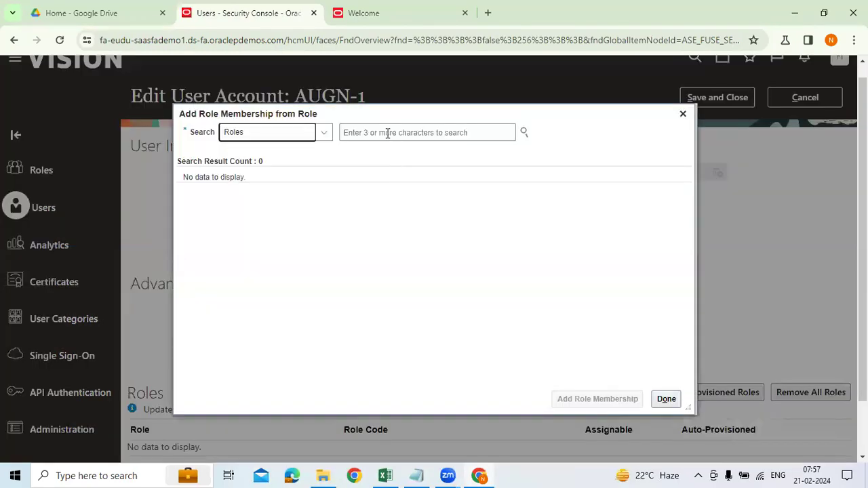
click(388, 133)
text(app)
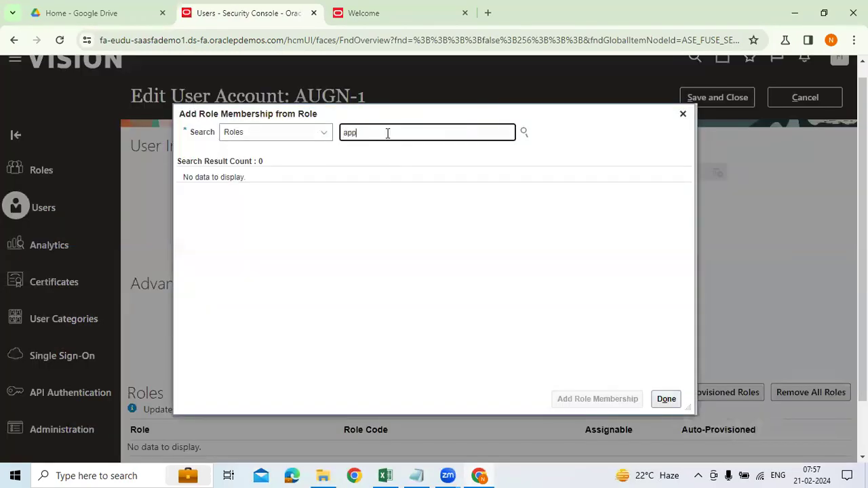
text(licati)
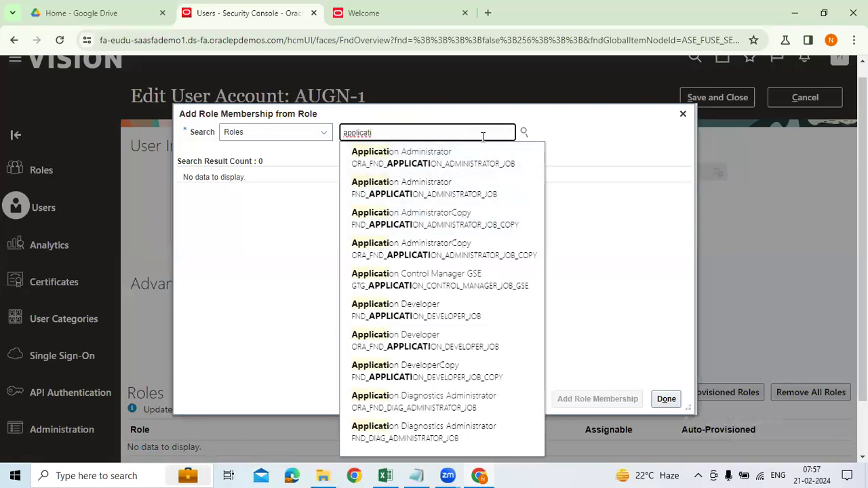
text(on i)
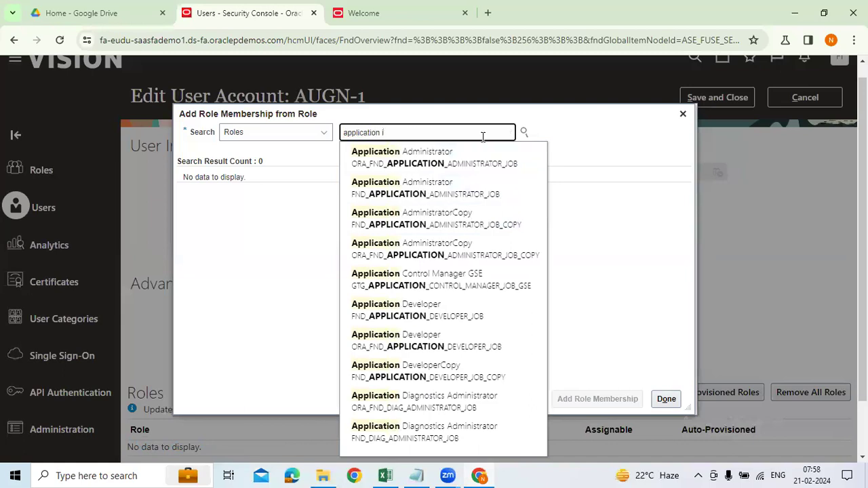
text(mp)
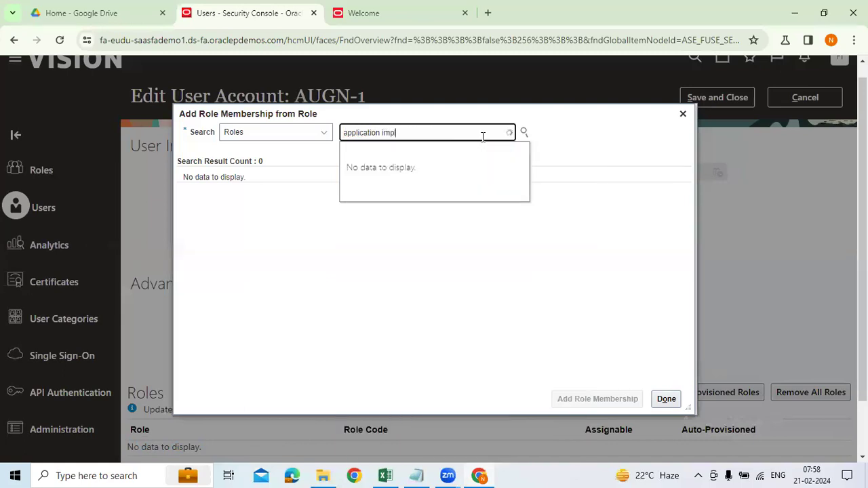
text(l)
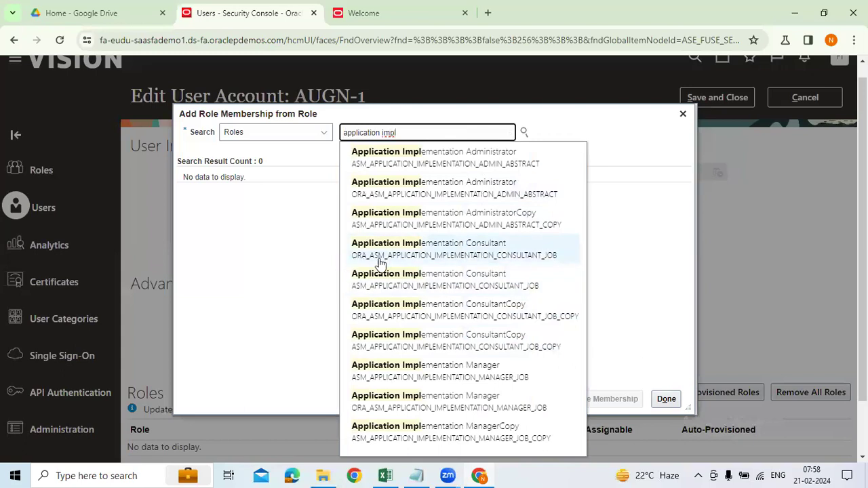
click(399, 251)
click(331, 197)
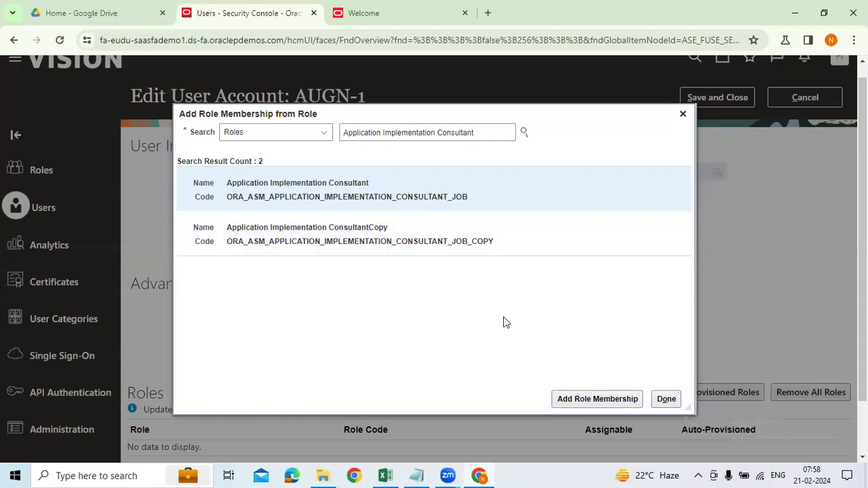
click(632, 399)
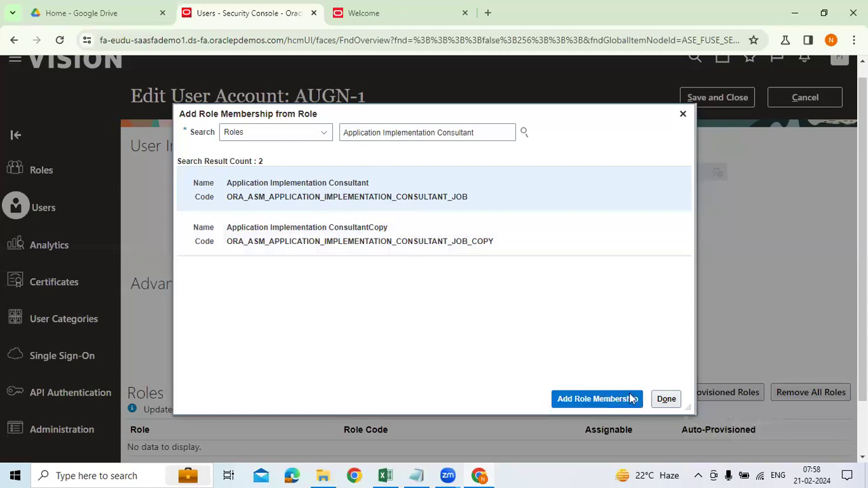
scroll(779, 334, down, 1)
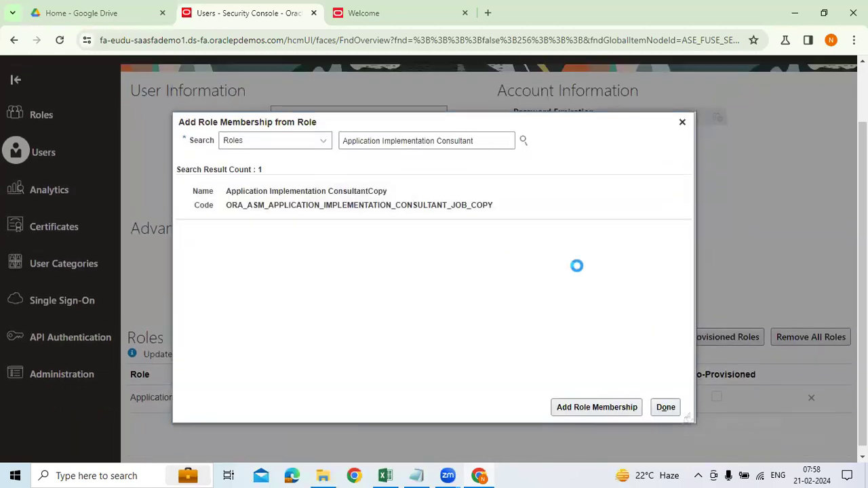
drag(487, 137, 153, 138)
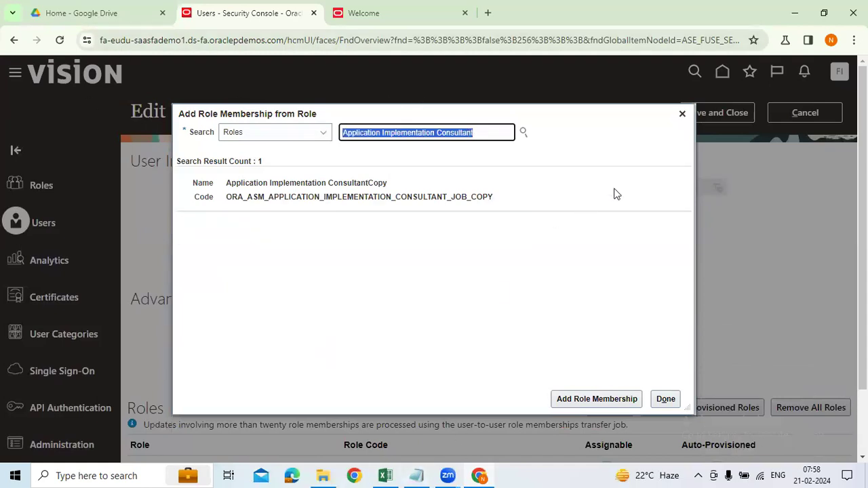
click(684, 113)
scroll(498, 399, down, 1)
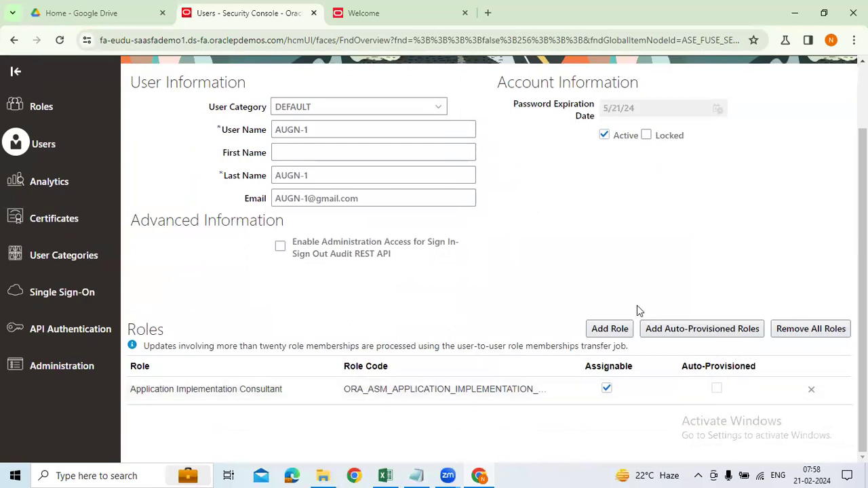
scroll(637, 305, up, 1)
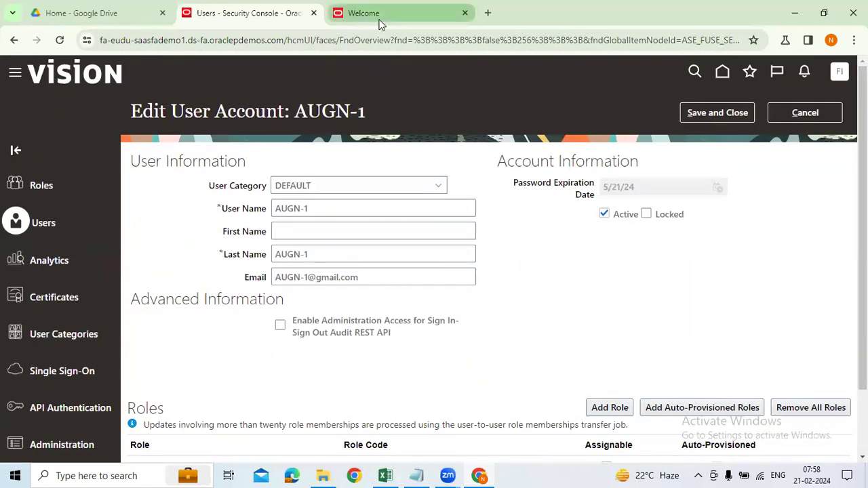
click(379, 15)
click(385, 475)
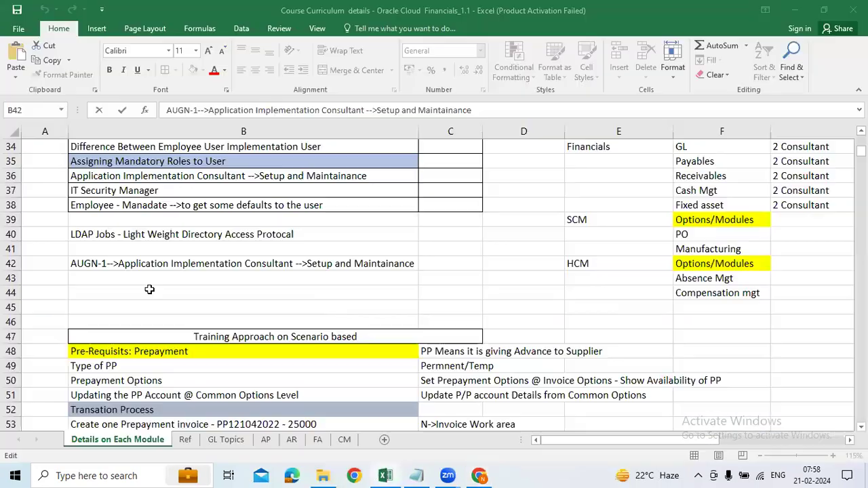
click(149, 280)
text(It)
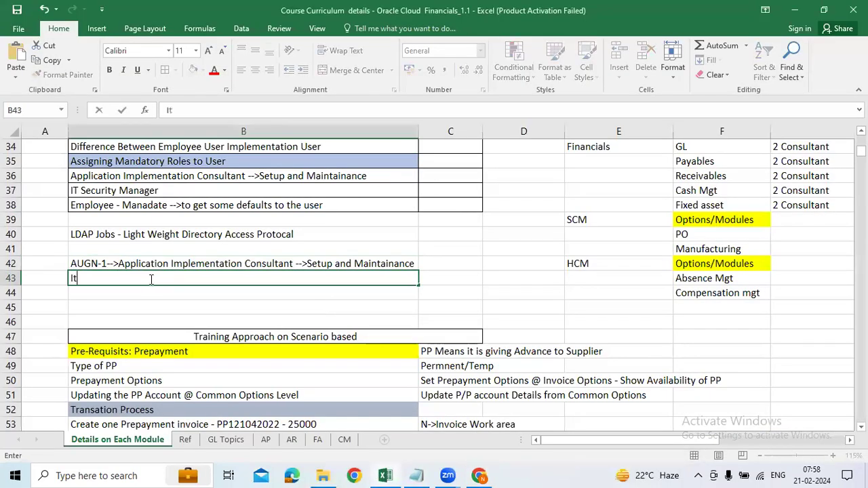
key(Escape)
click(139, 191)
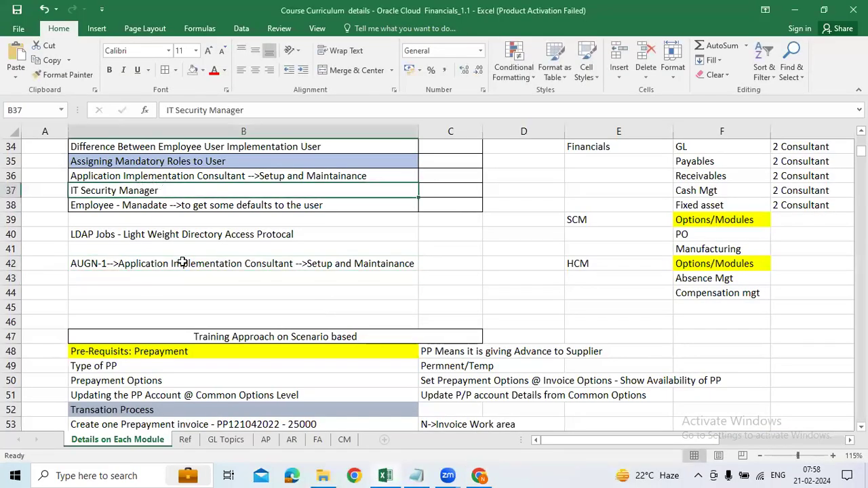
click(183, 264)
key(ctrl+x)
click(175, 178)
key(ctrl+v)
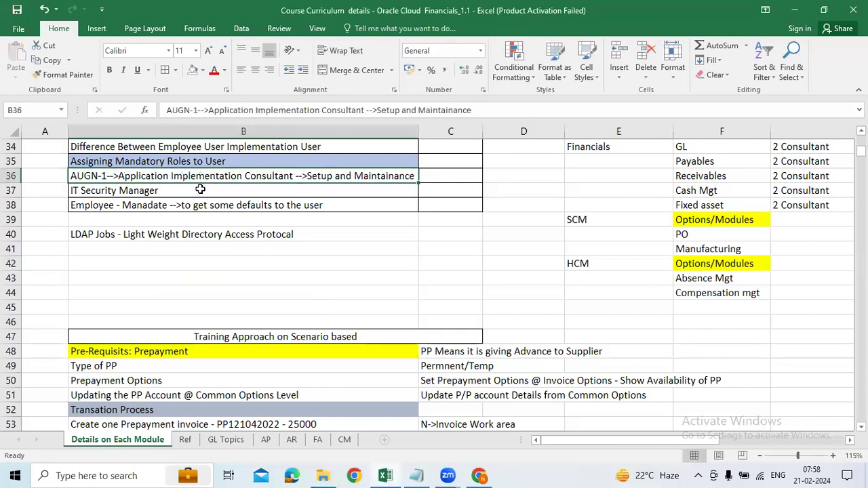
click(74, 188)
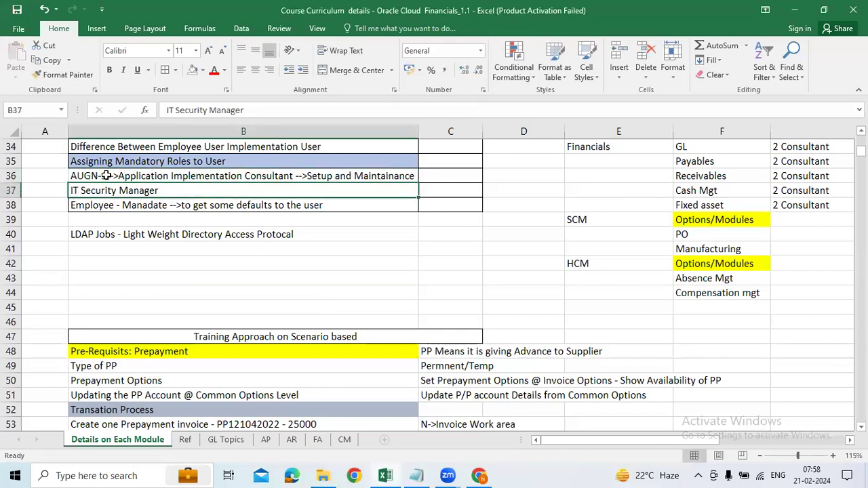
double_click(105, 175)
drag(105, 175, 68, 176)
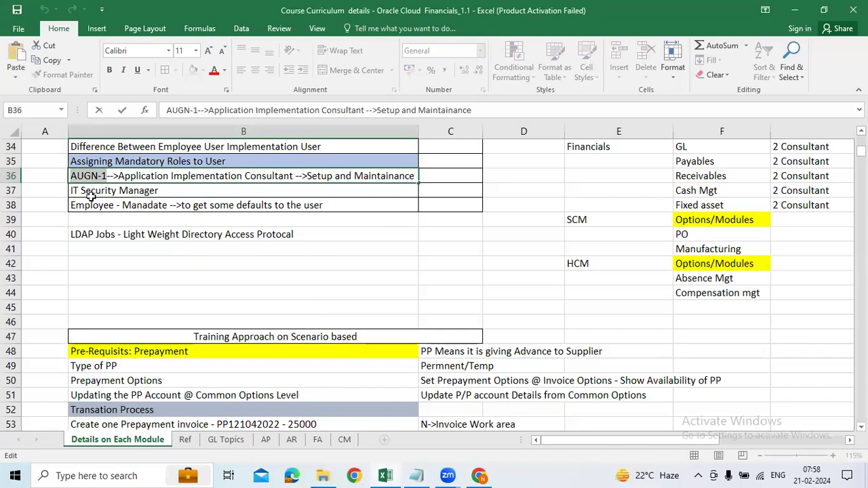
double_click(73, 190)
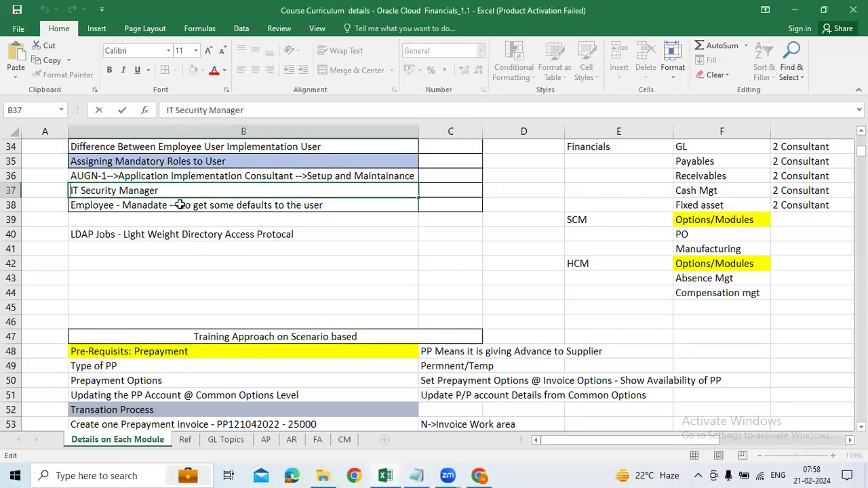
key(ctrl+v)
text(-)
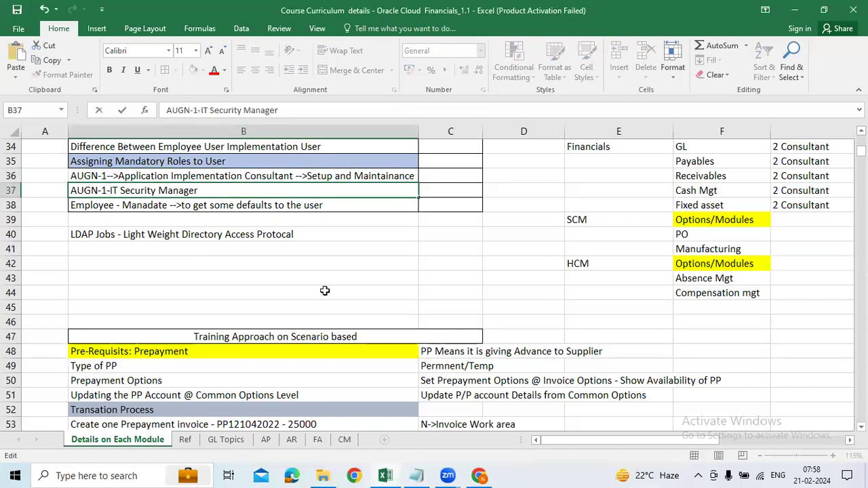
click(325, 291)
click(206, 189)
double_click(207, 190)
text(--Security consul)
key(Return)
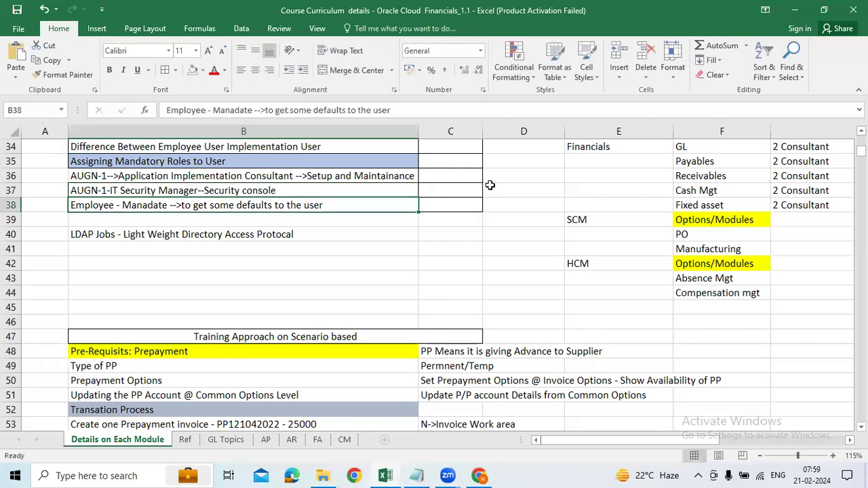
key(alt+Tab)
click(254, 25)
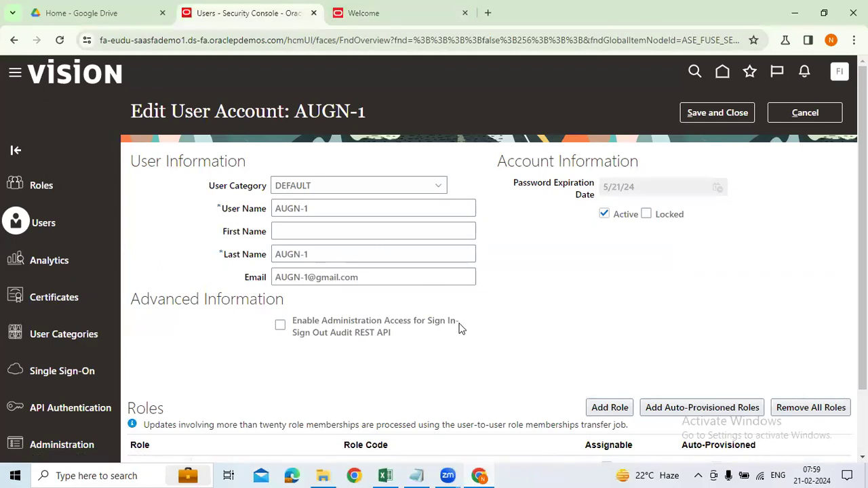
key(alt+Tab)
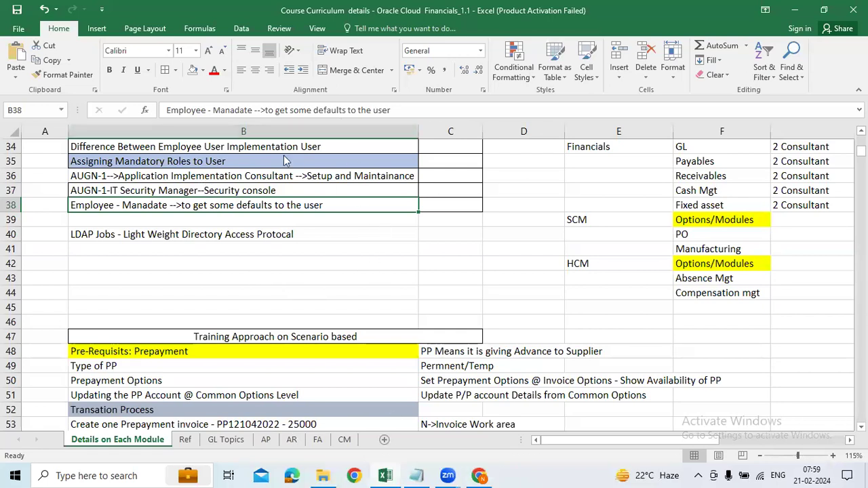
key(alt+Tab)
click(358, 13)
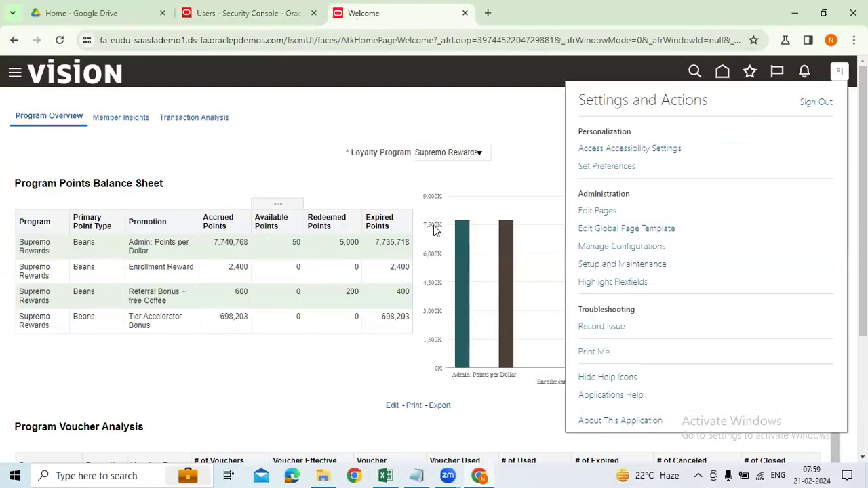
click(252, 14)
Add the IT Security Manager role to AUGN-1.
scroll(611, 400, down, 1)
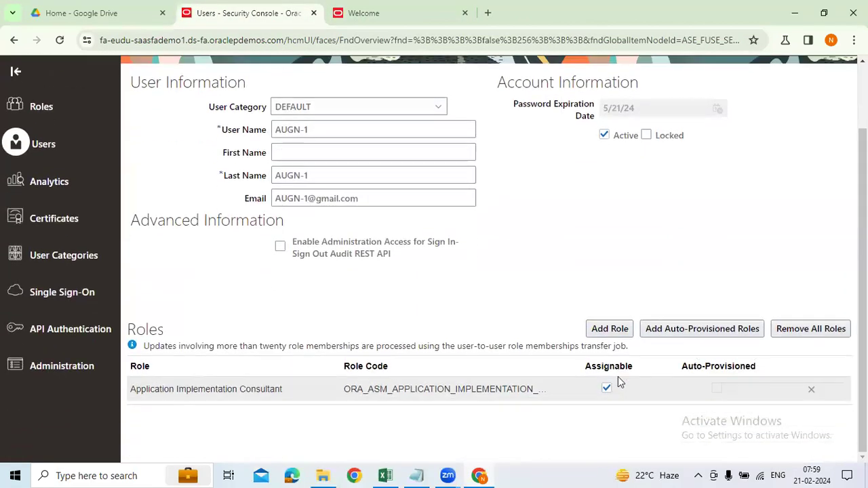
click(610, 329)
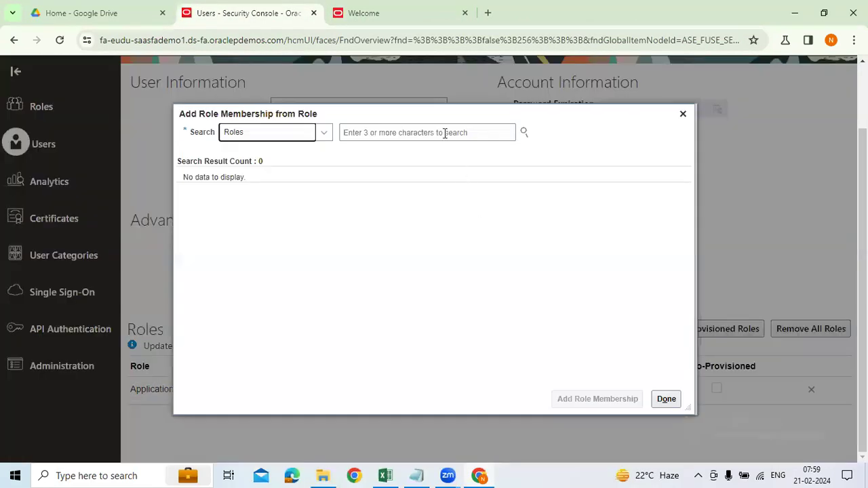
click(445, 133)
text(IT Security ma)
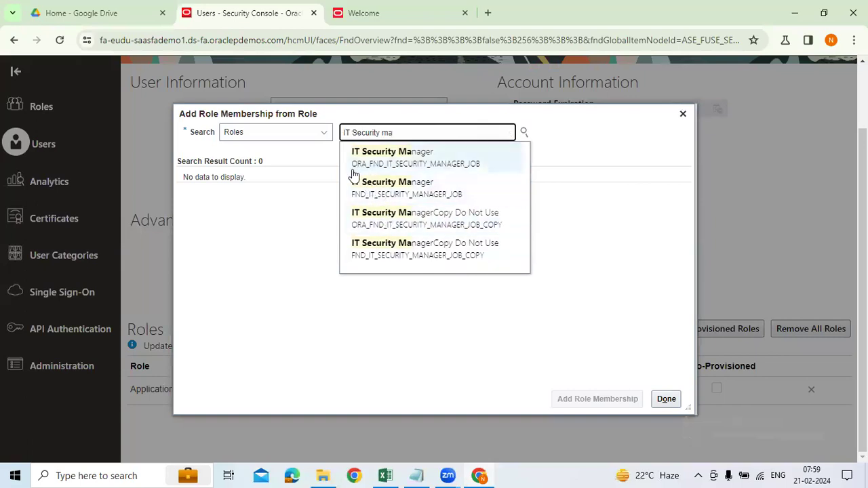
click(396, 154)
click(276, 196)
click(600, 399)
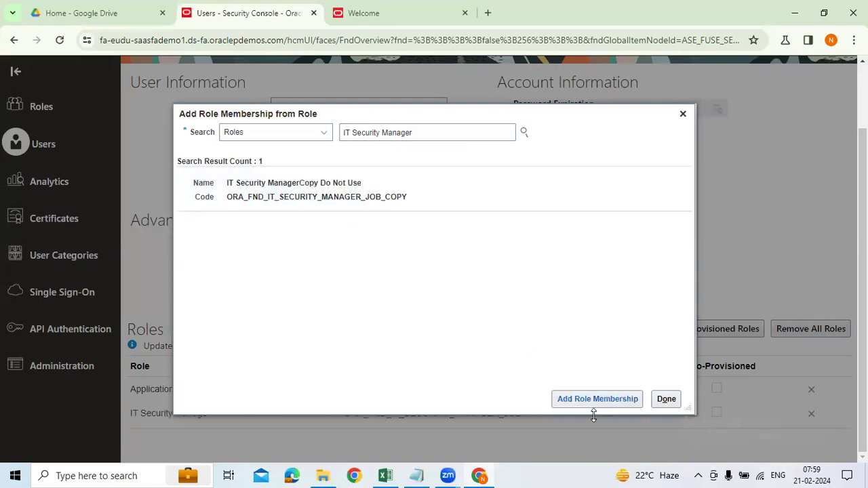
click(682, 114)
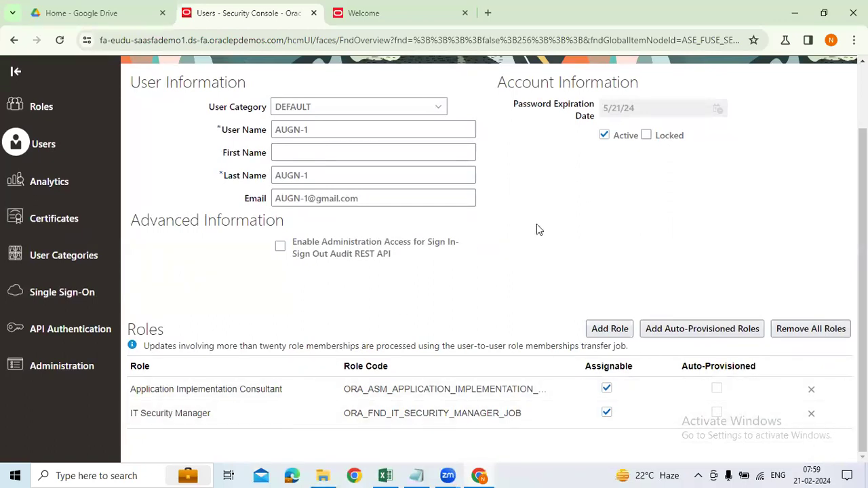
Add the Employee role to AUGN-1 and review the three assigned roles.
click(597, 331)
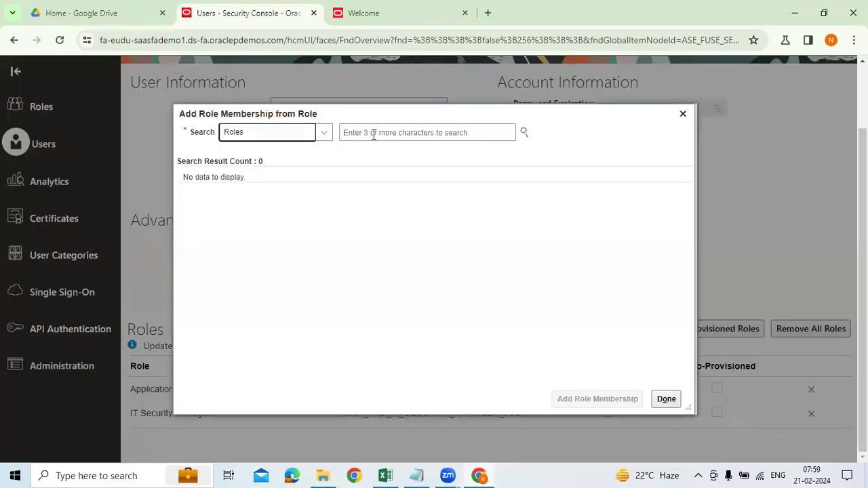
click(373, 132)
text(employe)
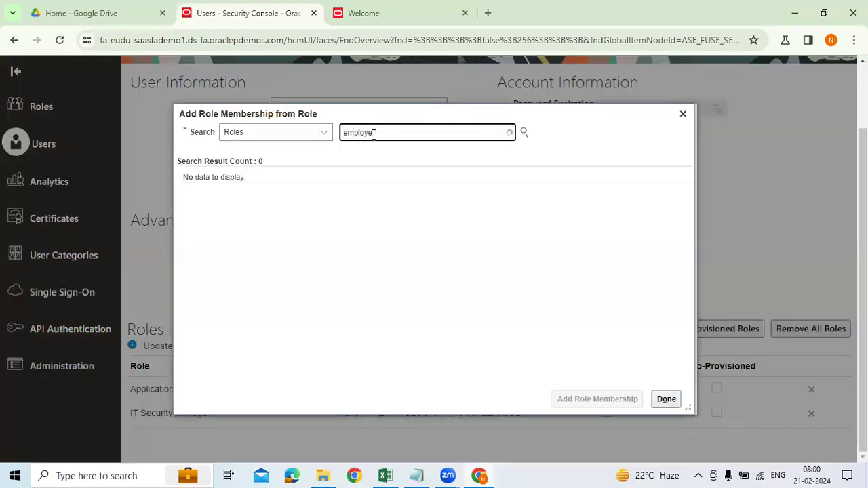
text(e)
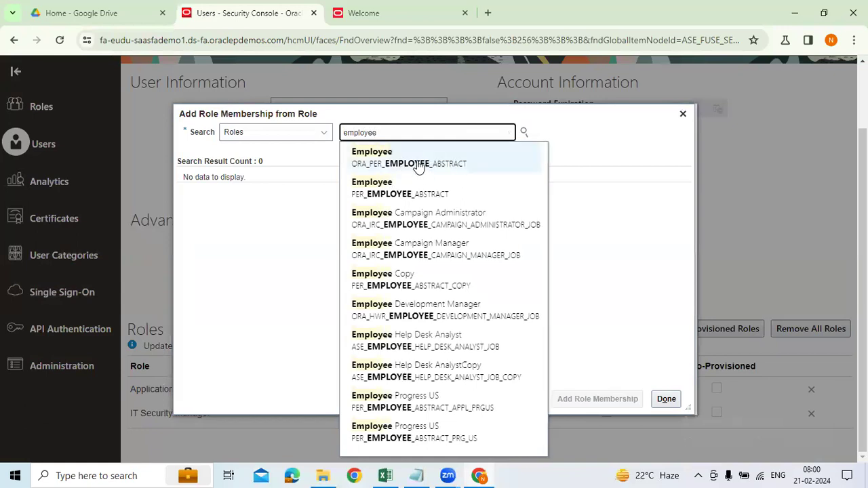
click(419, 167)
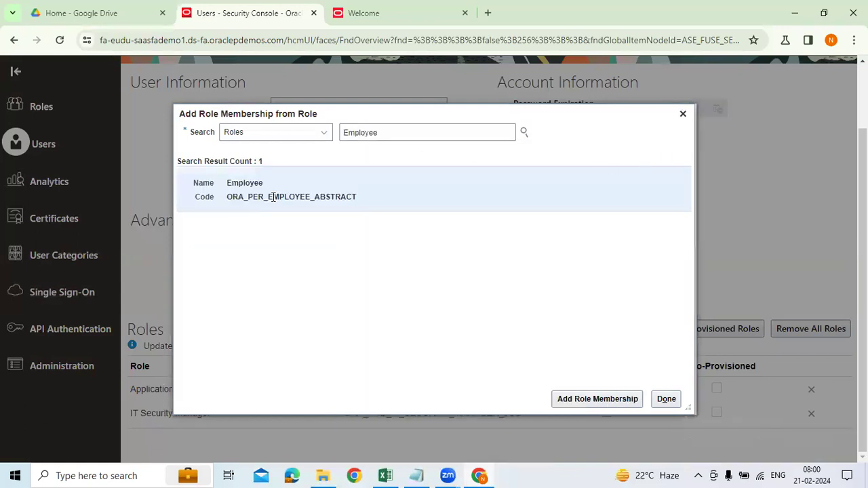
scroll(380, 200, up, 2)
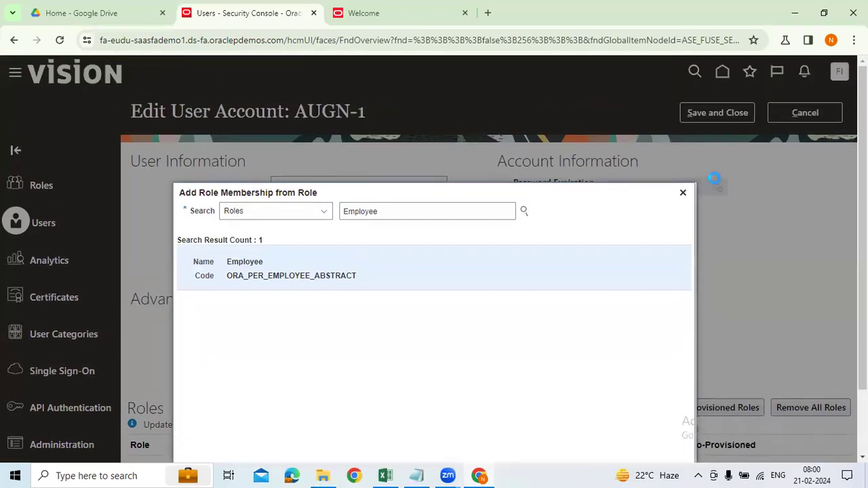
click(597, 399)
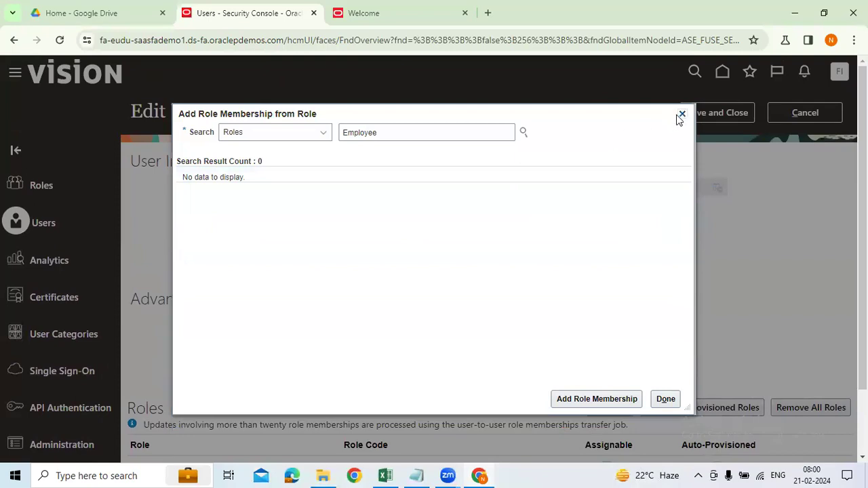
click(682, 113)
drag(318, 208, 277, 208)
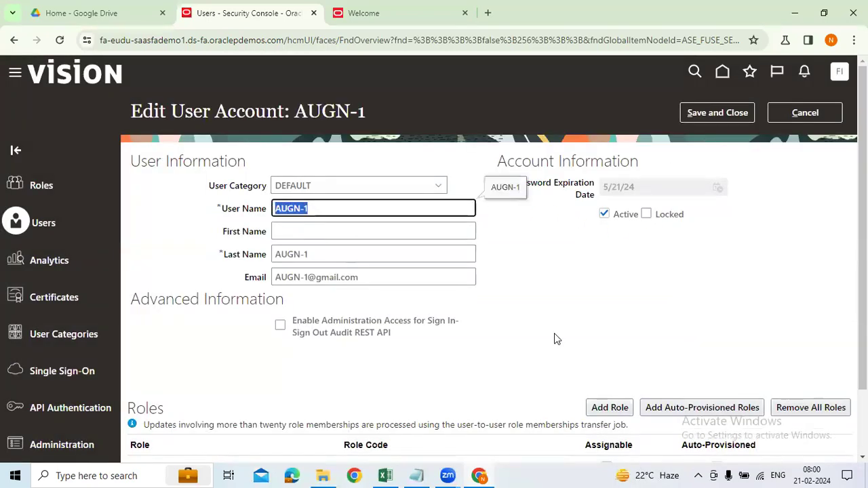
scroll(556, 333, down, 2)
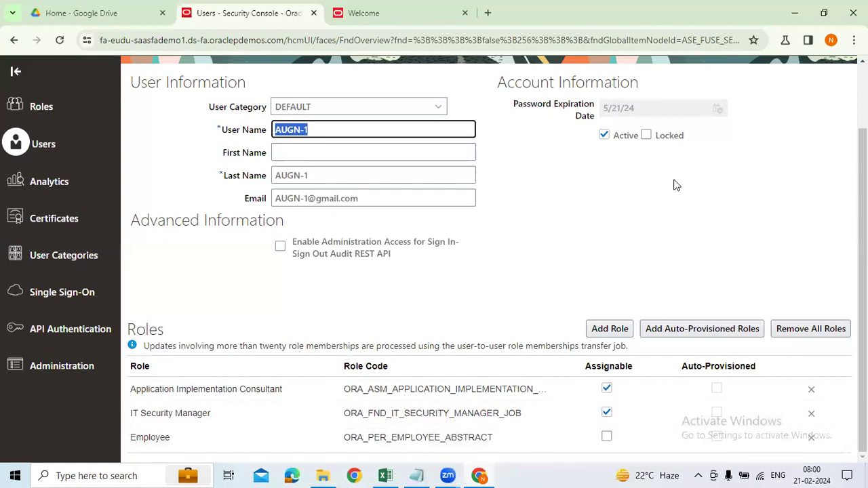
scroll(679, 182, up, 2)
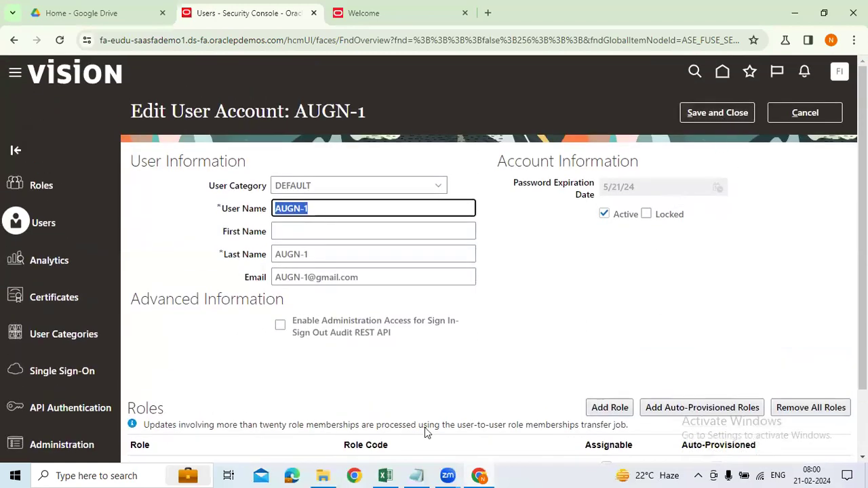
click(386, 476)
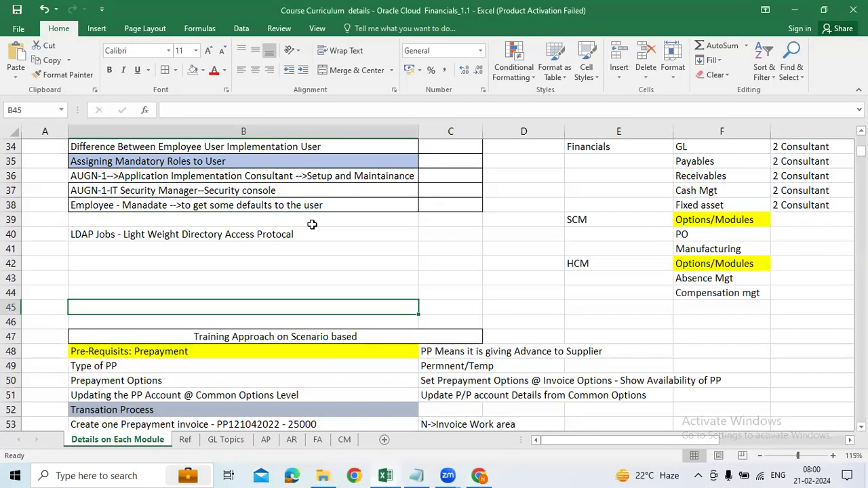
click(438, 247)
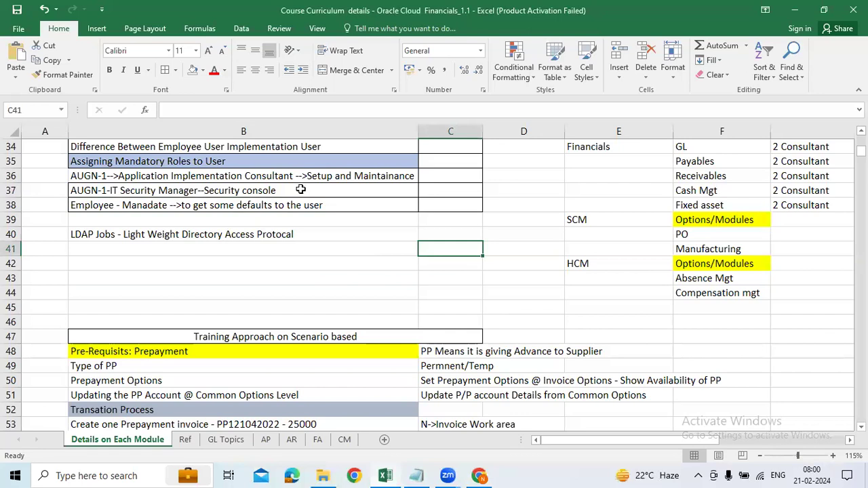
double_click(195, 175)
drag(303, 177, 410, 177)
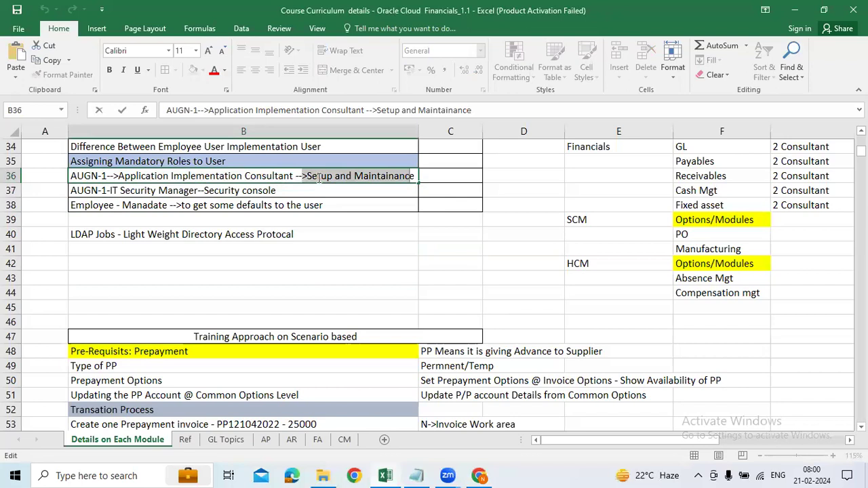
drag(412, 177, 307, 177)
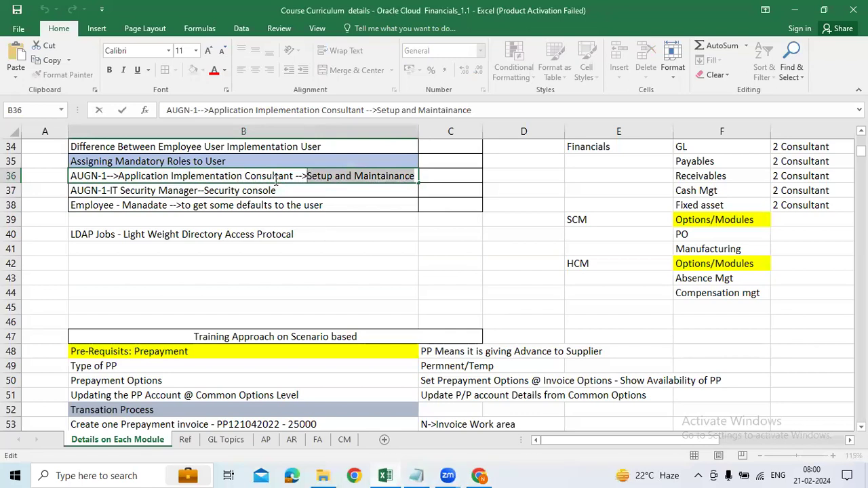
click(301, 193)
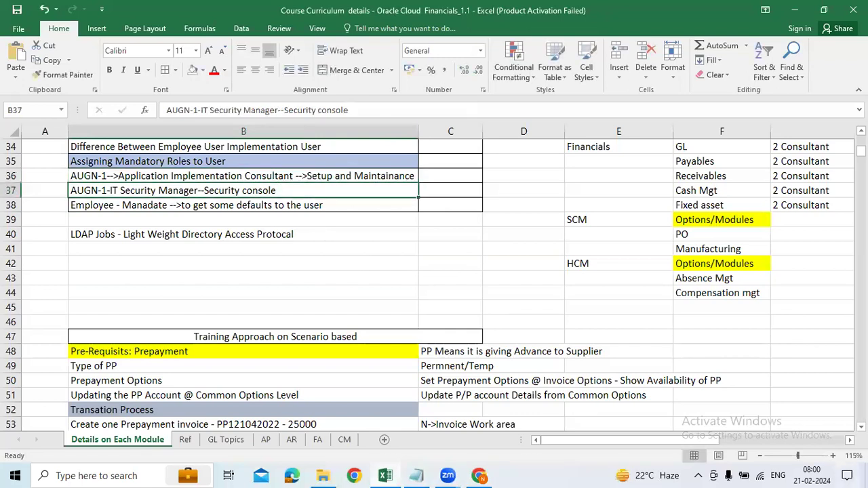
Save the AUGN-1 account with its three roles and finish reviewing its details.
key(alt+Tab)
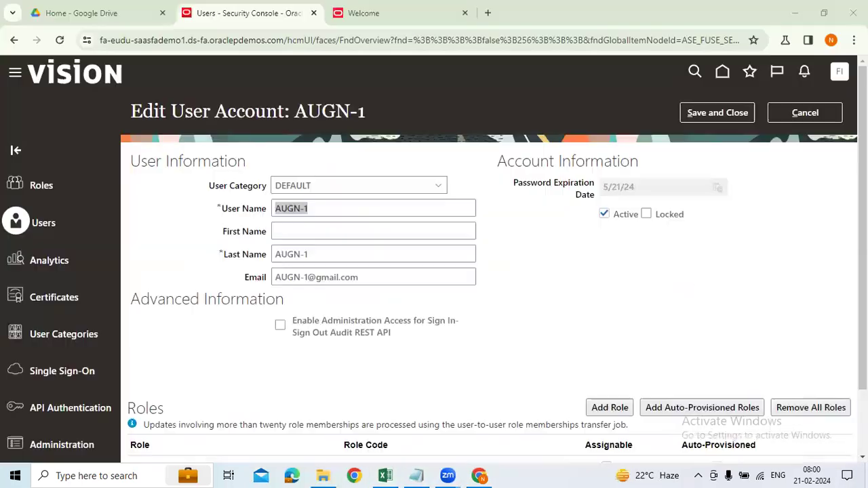
scroll(599, 380, down, 2)
scroll(599, 383, up, 2)
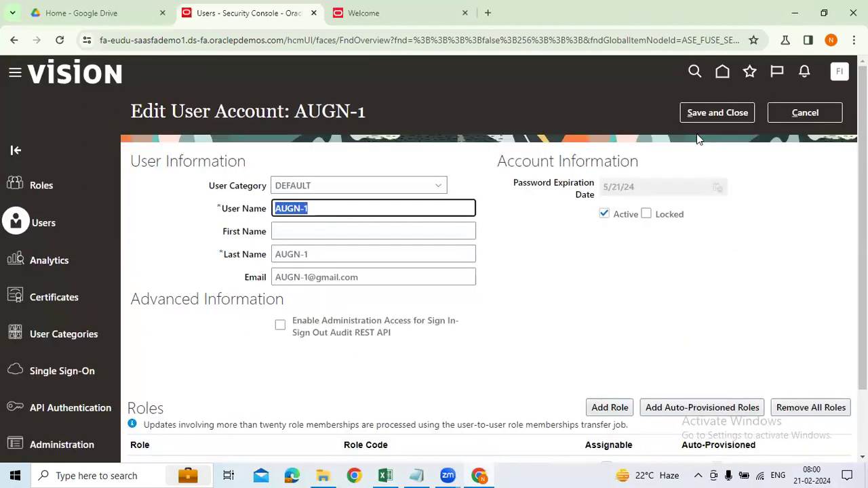
click(703, 113)
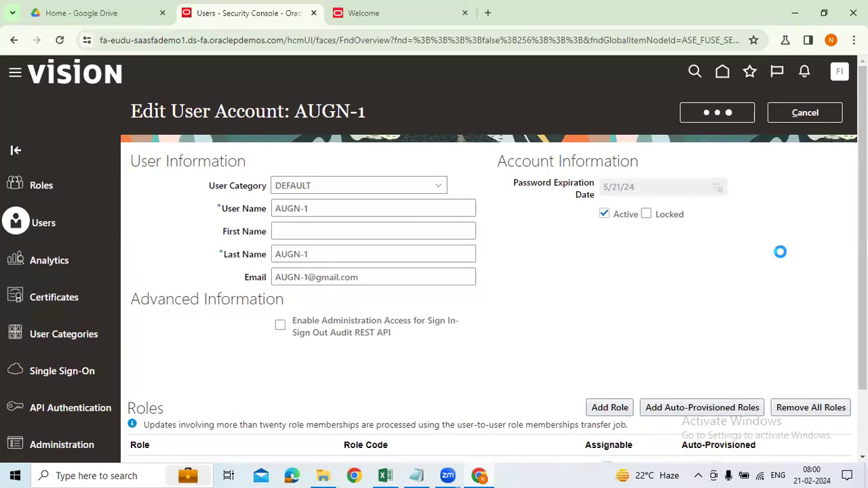
scroll(428, 321, down, 2)
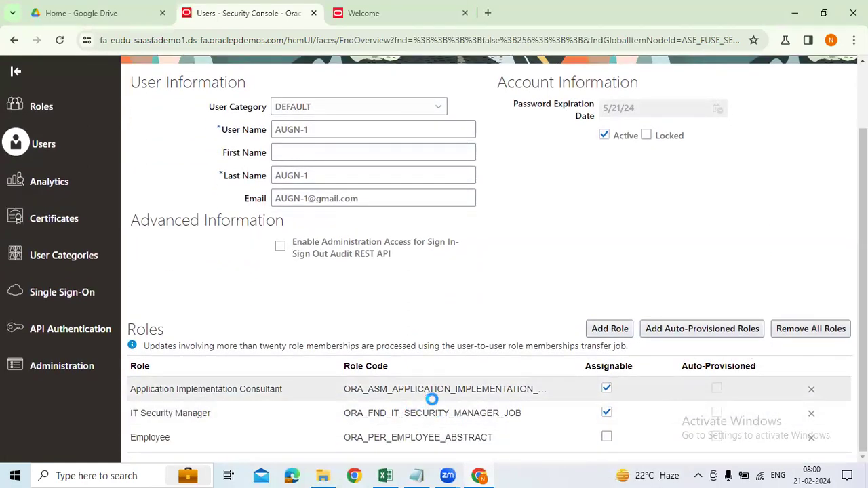
scroll(435, 400, up, 2)
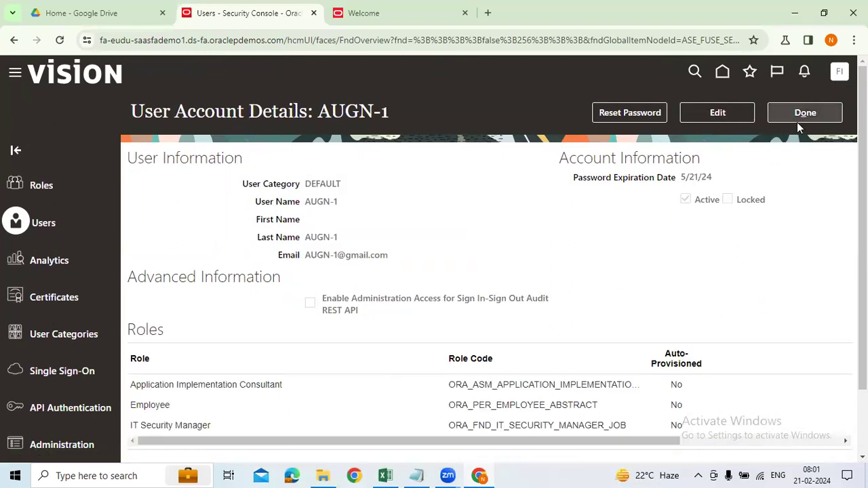
click(805, 116)
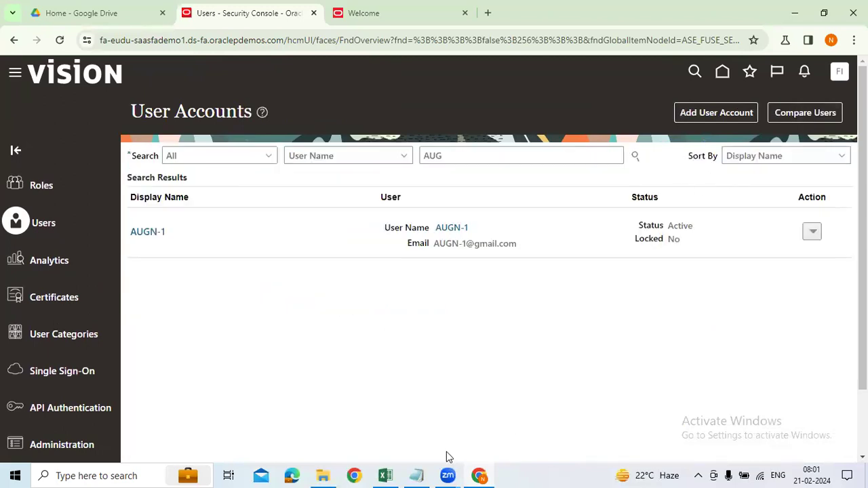
click(385, 476)
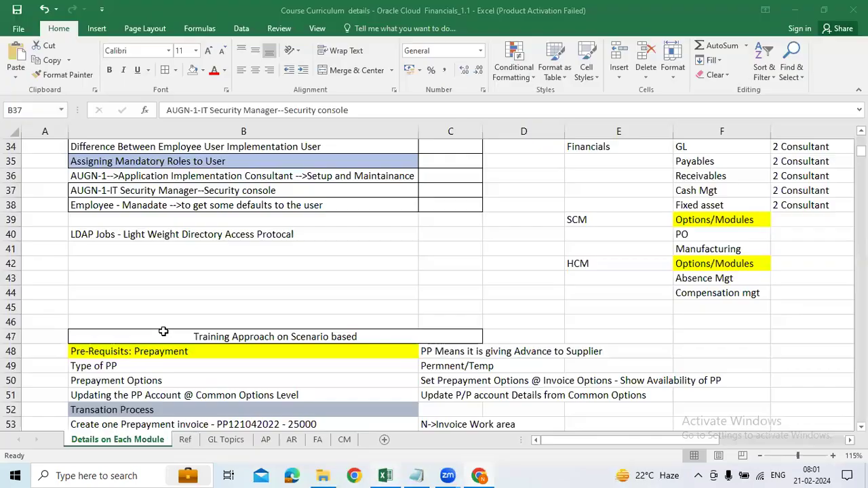
click(291, 280)
click(124, 235)
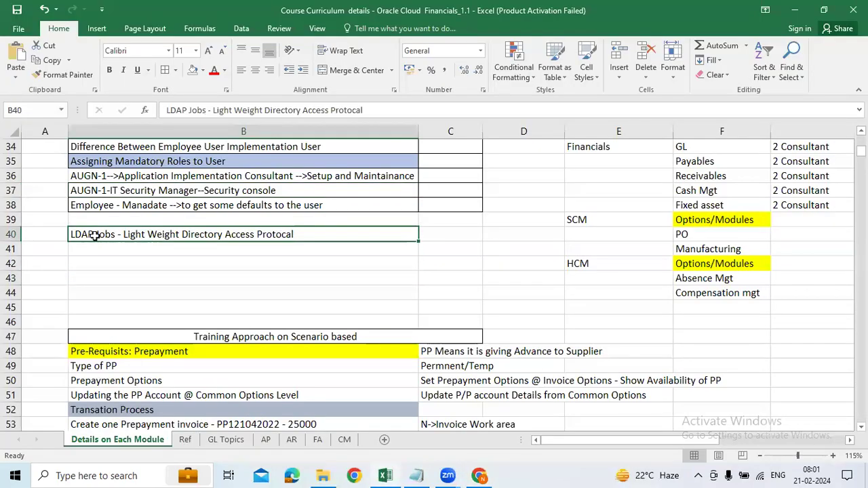
double_click(95, 235)
drag(95, 235, 57, 236)
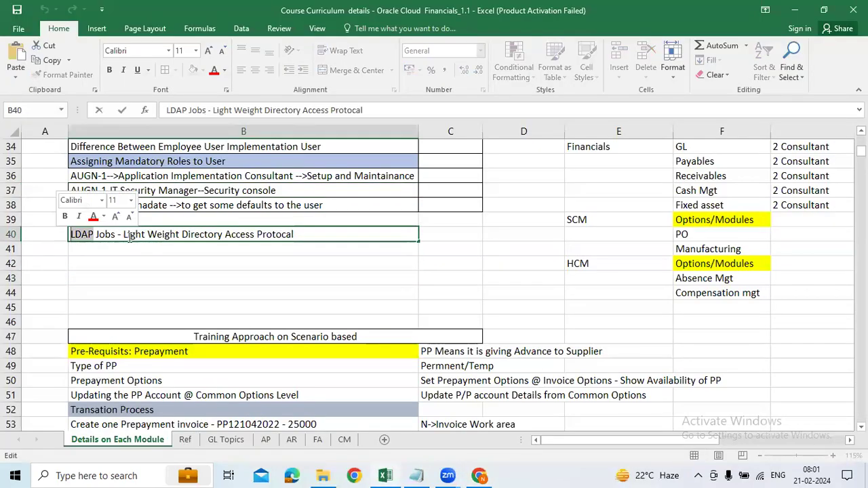
drag(124, 235, 302, 235)
click(301, 233)
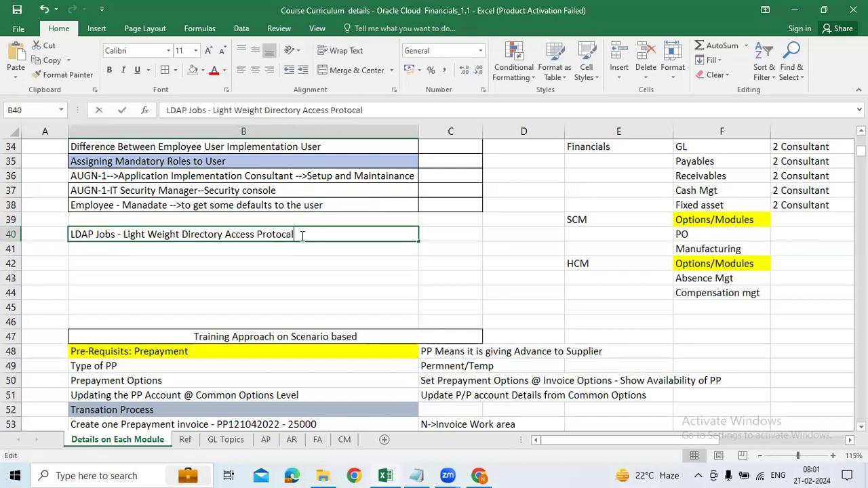
shift+click(122, 235)
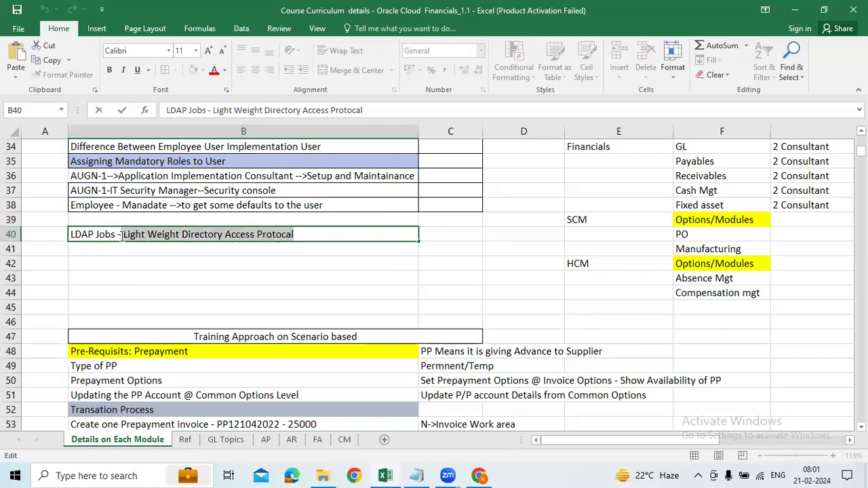
click(202, 287)
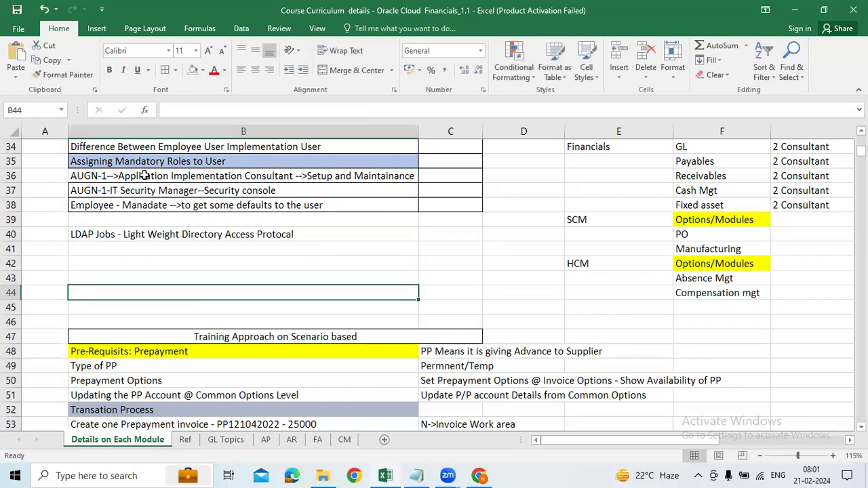
click(221, 177)
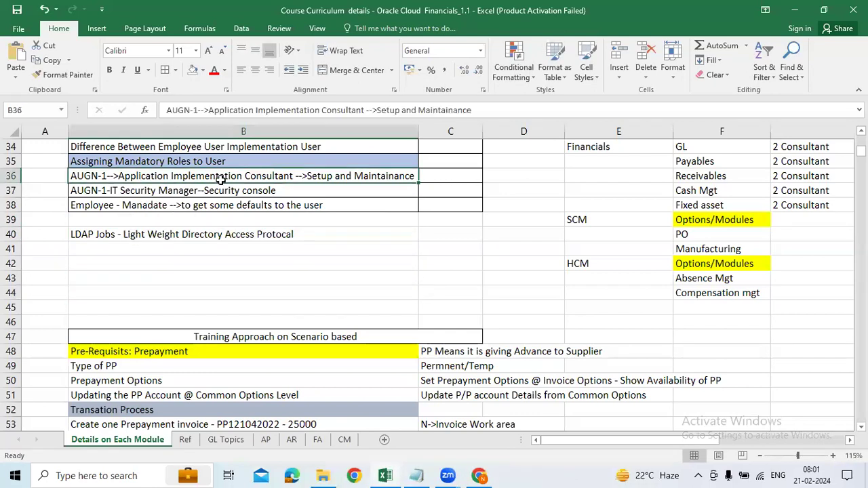
drag(308, 179, 307, 202)
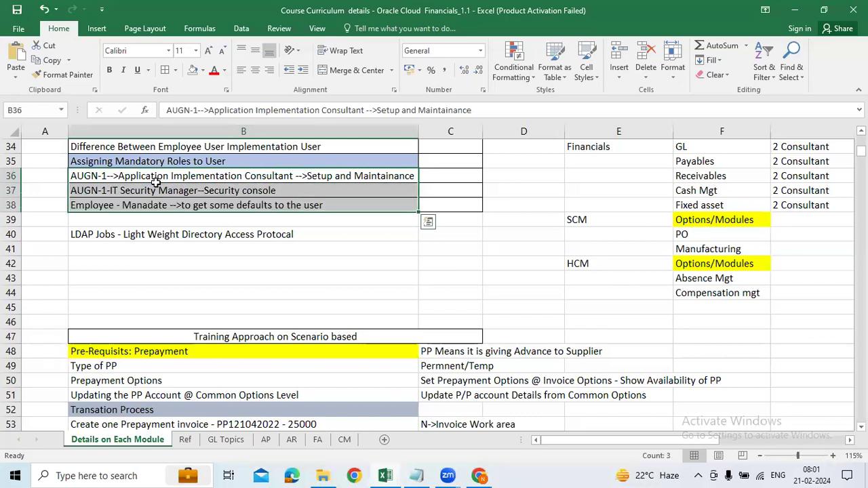
double_click(289, 179)
drag(293, 176, 119, 177)
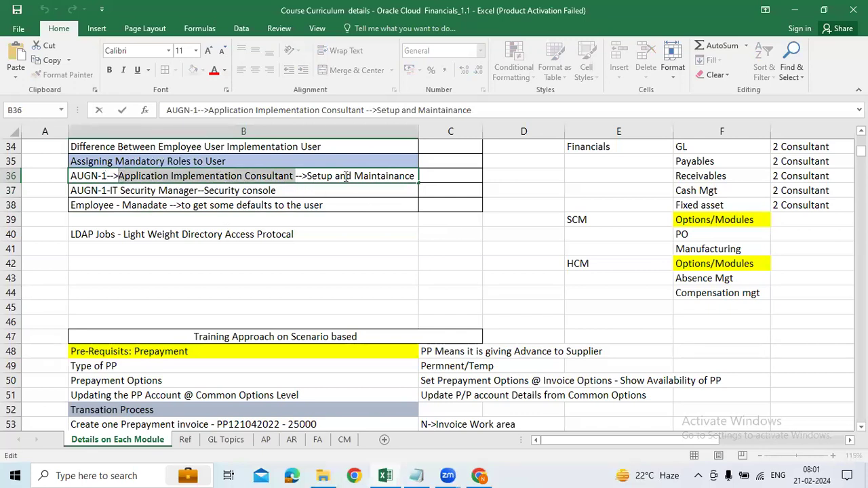
click(458, 205)
drag(356, 178, 349, 202)
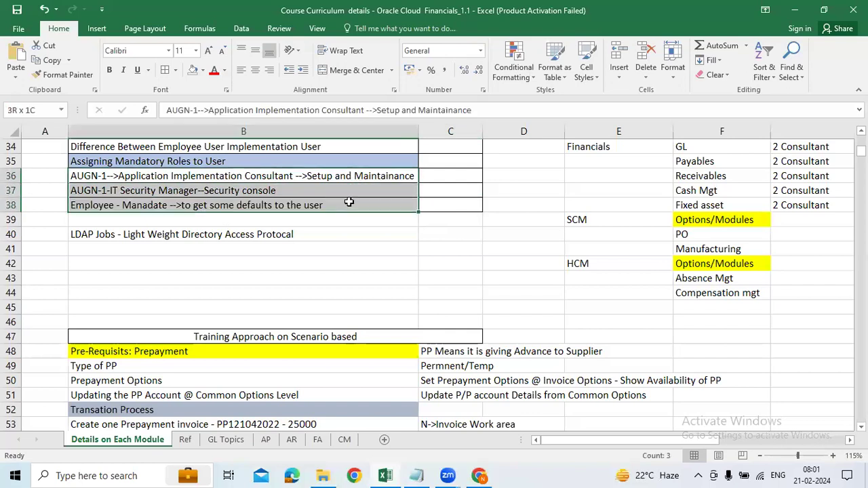
click(199, 238)
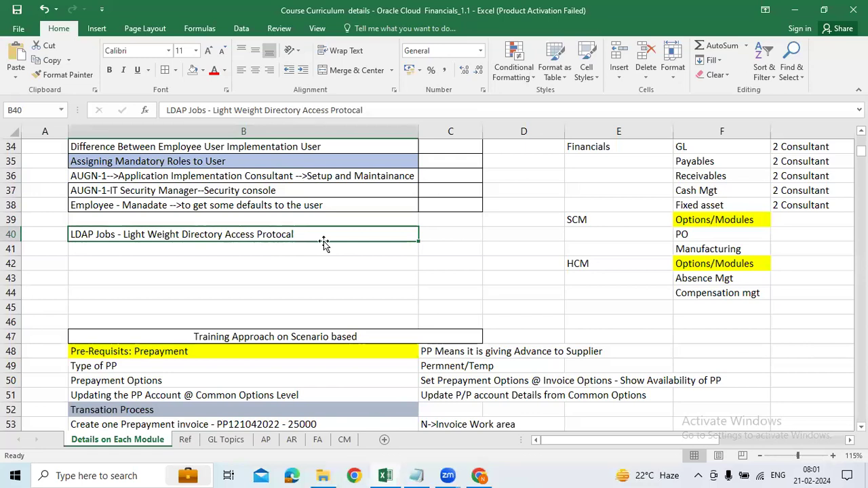
double_click(301, 235)
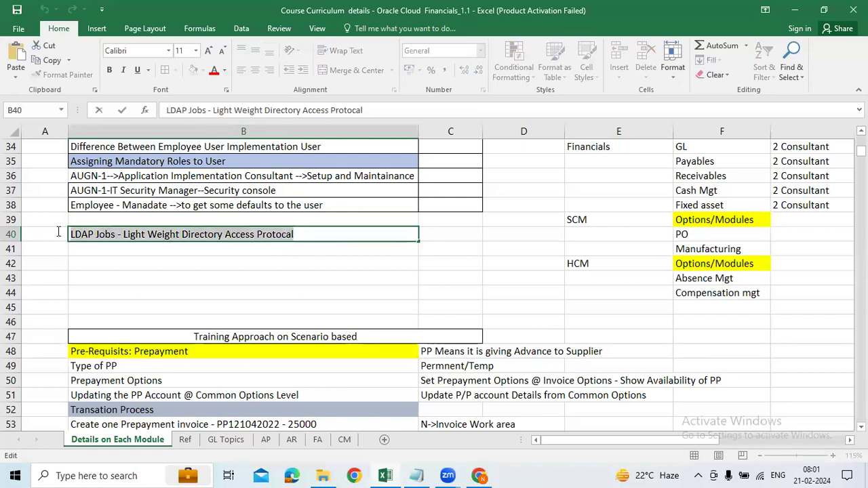
click(144, 266)
click(130, 235)
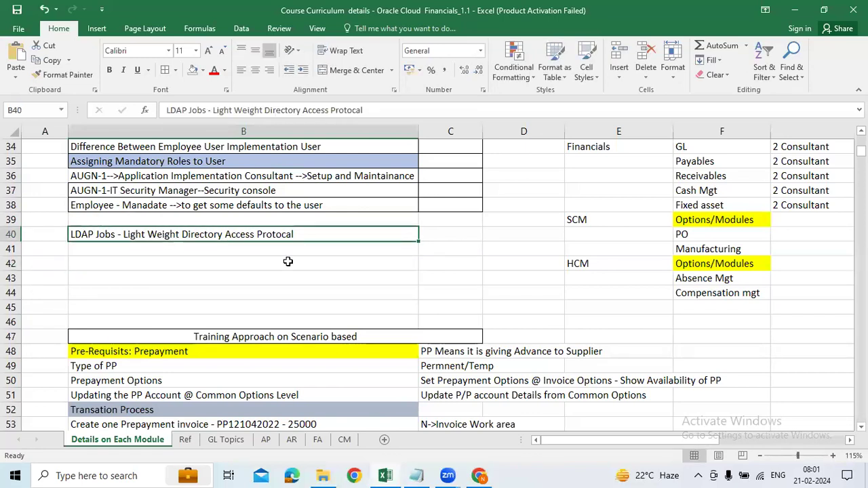
drag(244, 175, 202, 206)
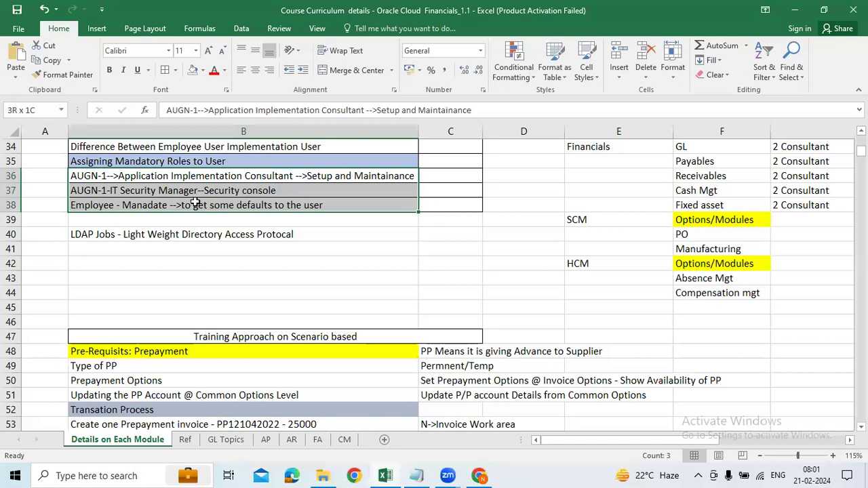
click(337, 236)
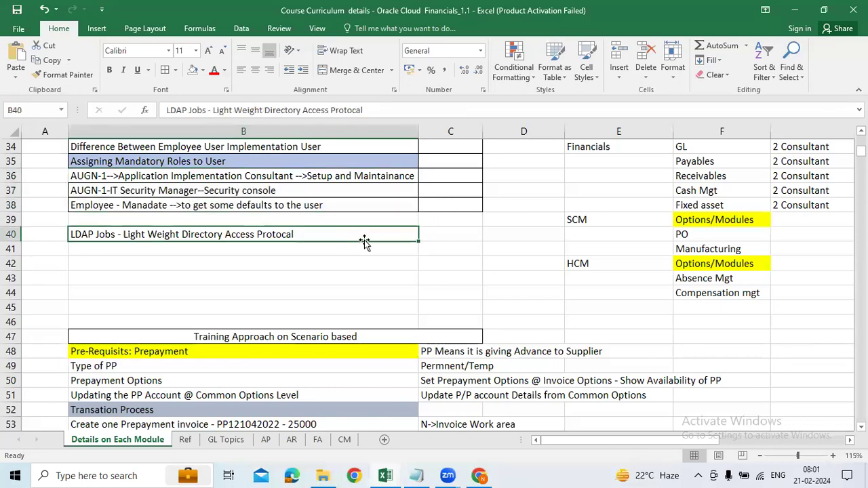
click(479, 476)
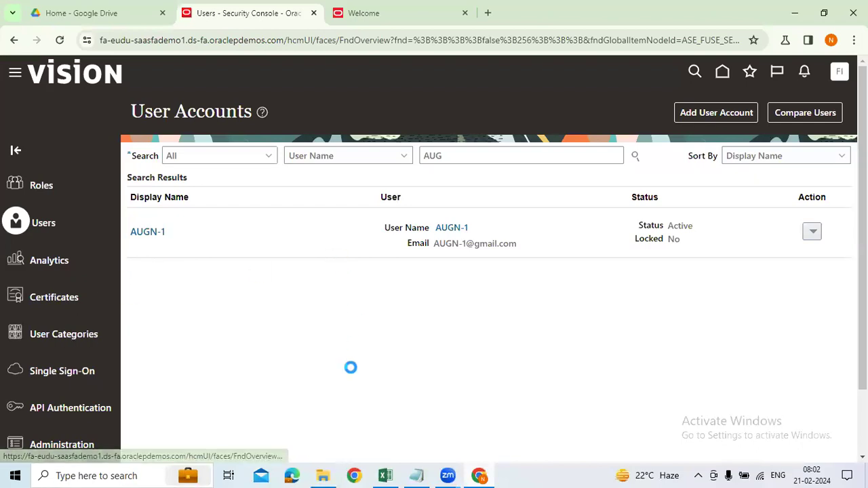
Open the Scheduled Processes work area from the Navigator's Tools section.
scroll(276, 348, down, 8)
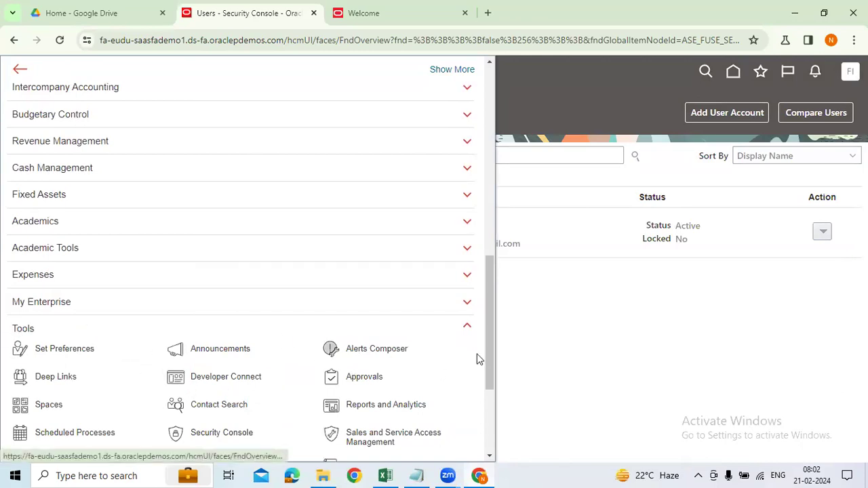
scroll(488, 361, down, 1)
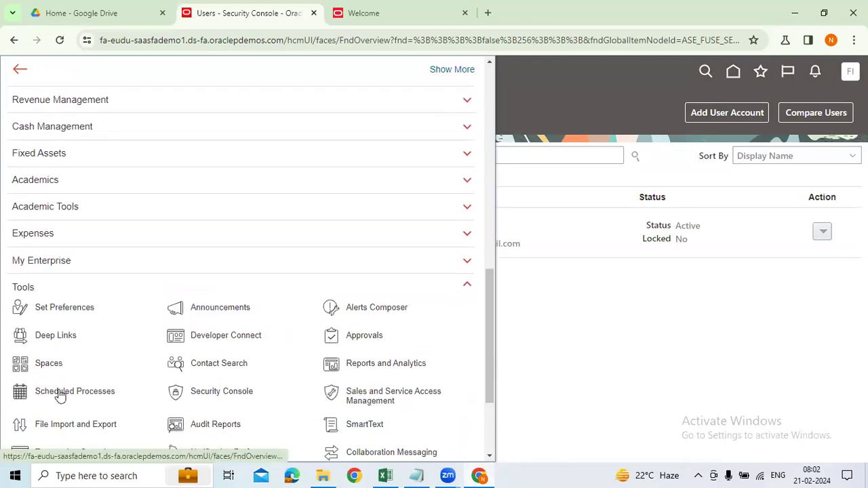
click(18, 393)
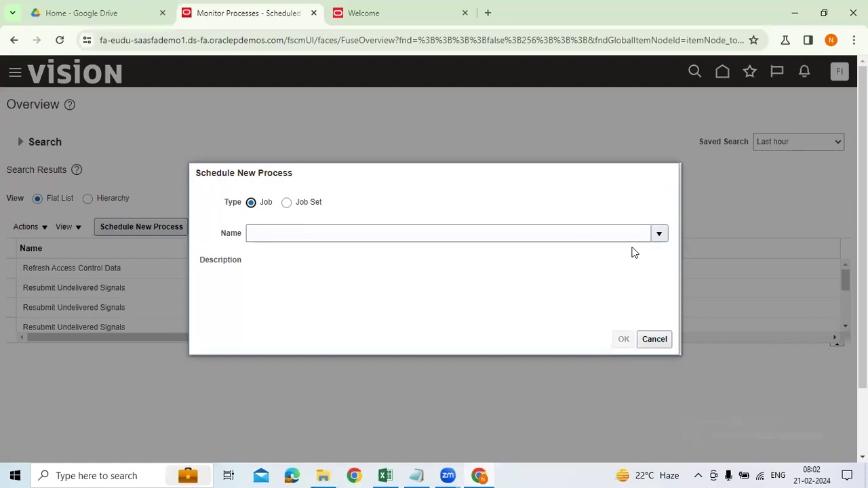
Search process names for LDAP and select Retrieve Latest LDAP Changes.
click(310, 235)
scroll(807, 339, down, 1)
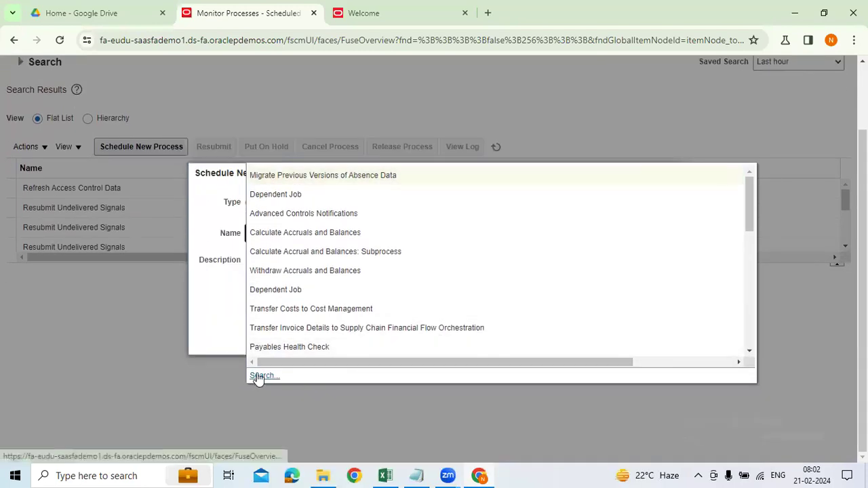
click(259, 376)
click(371, 233)
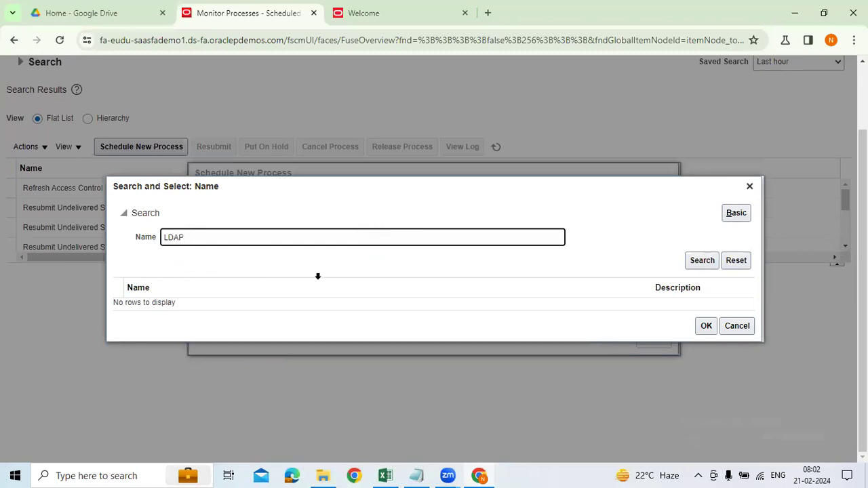
click(702, 260)
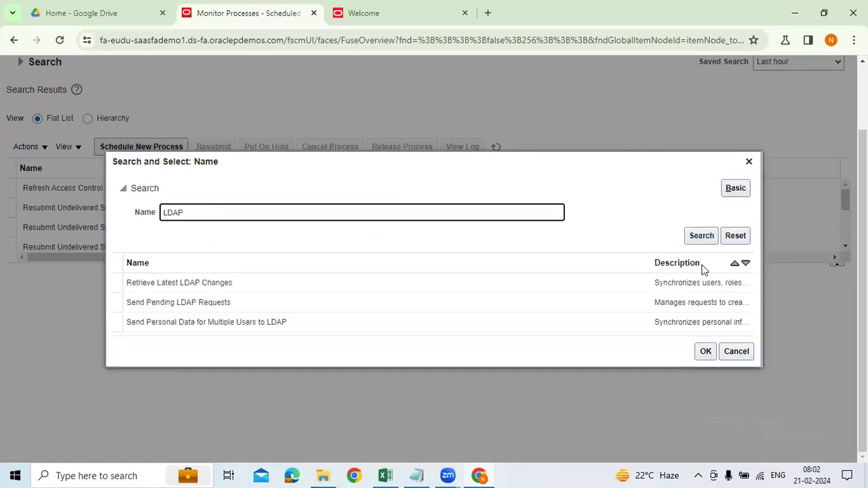
click(181, 282)
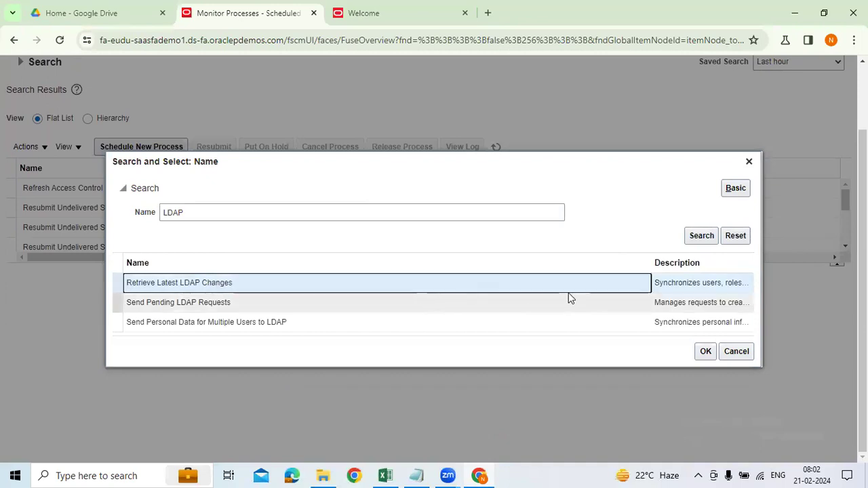
click(702, 350)
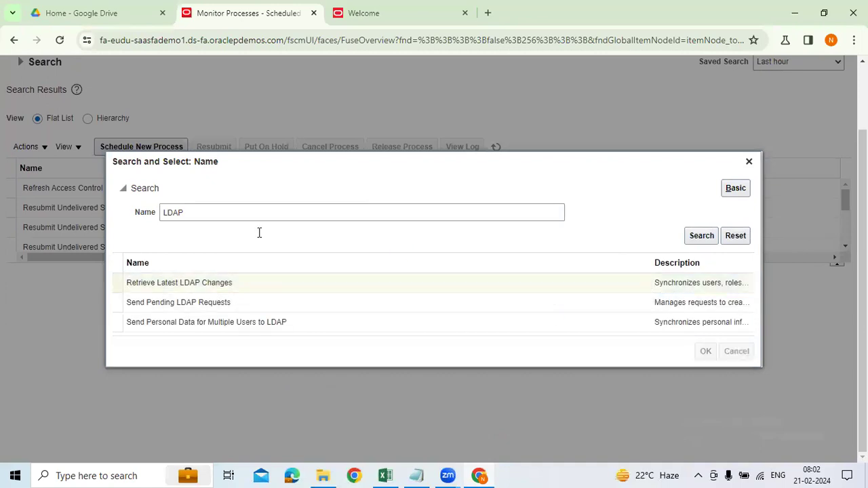
Review the Retrieve Latest LDAP Changes job name and description, then confirm the choice.
drag(358, 232, 248, 233)
click(346, 269)
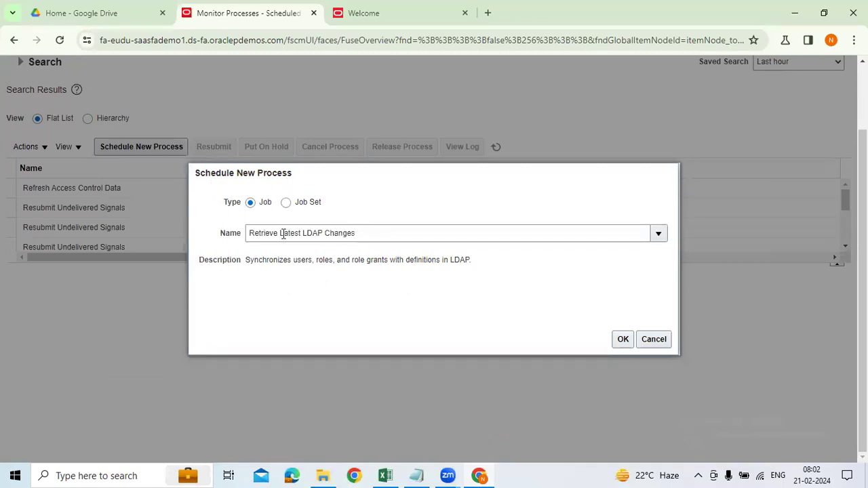
drag(204, 261, 407, 269)
click(249, 272)
drag(464, 270, 480, 270)
click(439, 280)
drag(309, 263, 258, 263)
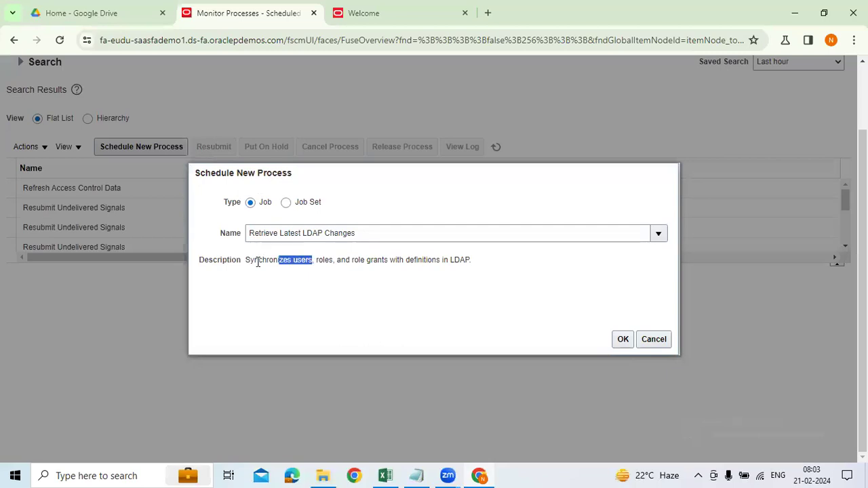
click(623, 340)
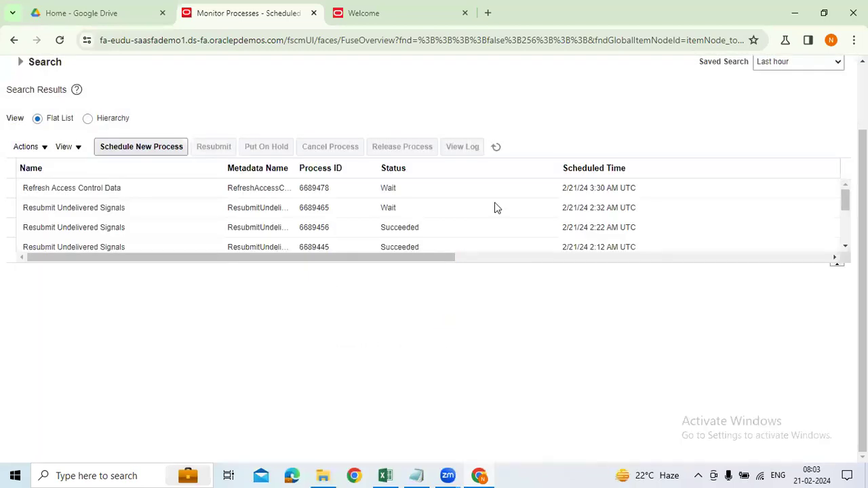
Submit Retrieve Latest LDAP Changes, note process number 6689485, and refresh the process list.
scroll(494, 202, up, 1)
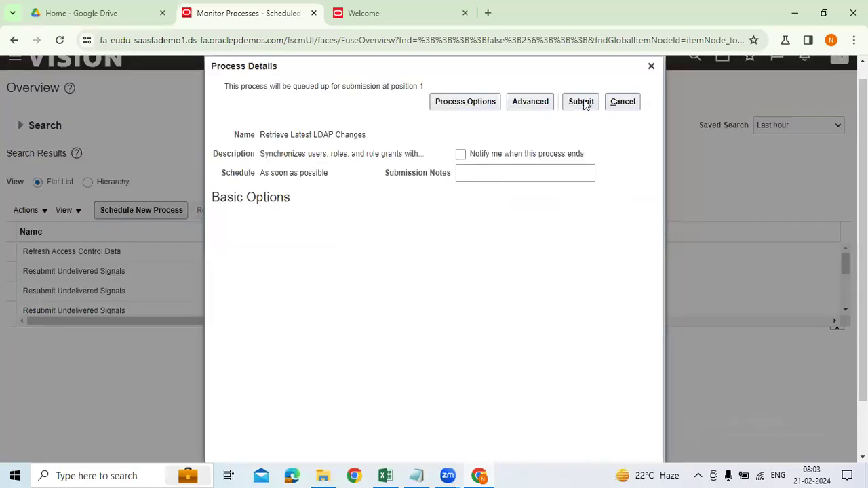
click(585, 106)
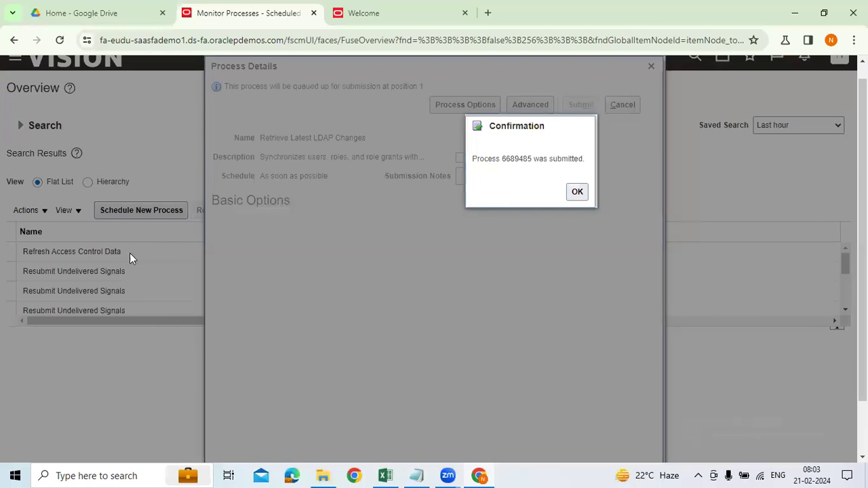
drag(502, 160, 533, 161)
key(ctrl+c)
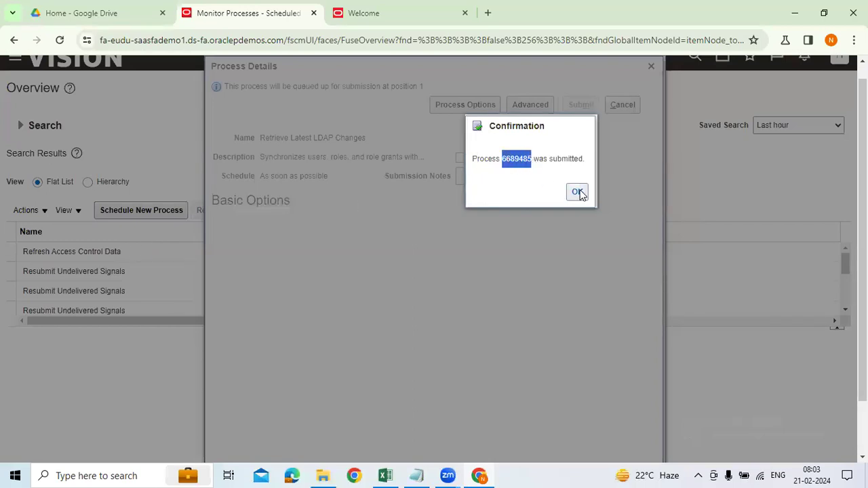
click(577, 193)
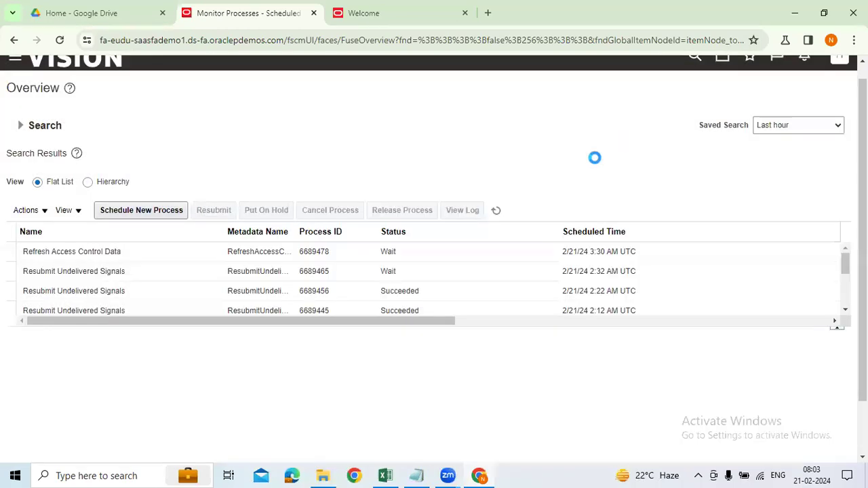
click(496, 211)
Search the scheduled processes by the pasted Process ID 6689485.
click(495, 211)
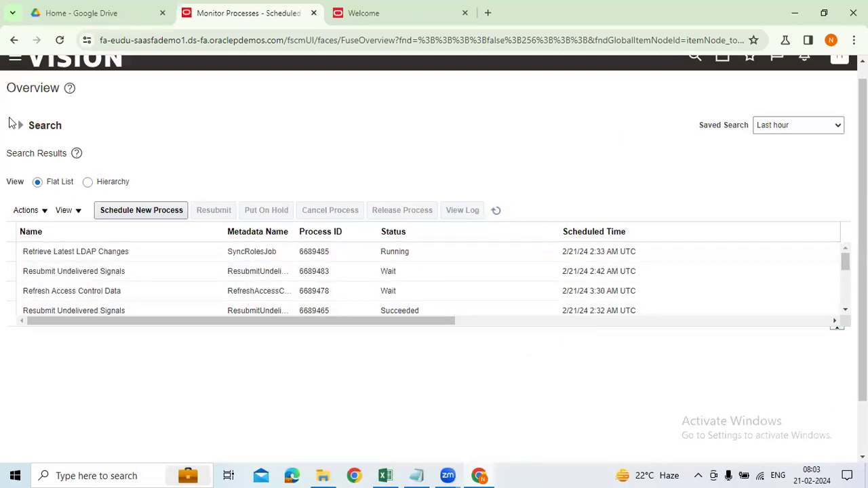
click(21, 125)
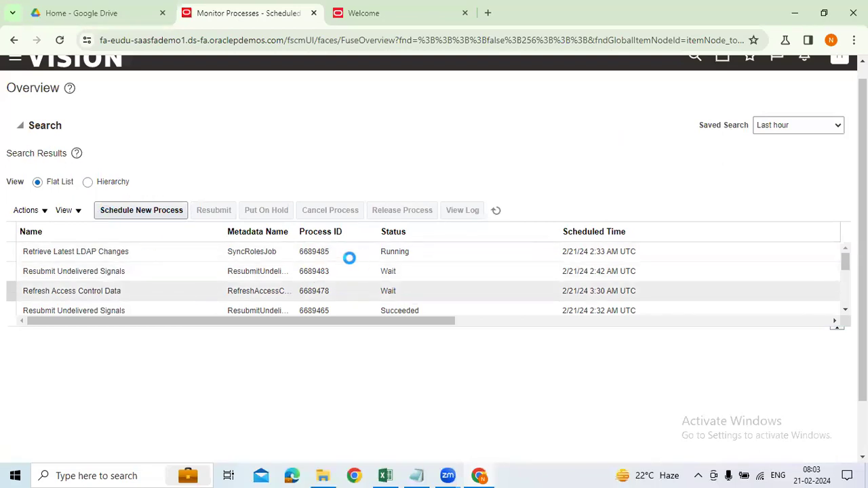
click(193, 178)
key(ctrl+v)
click(715, 223)
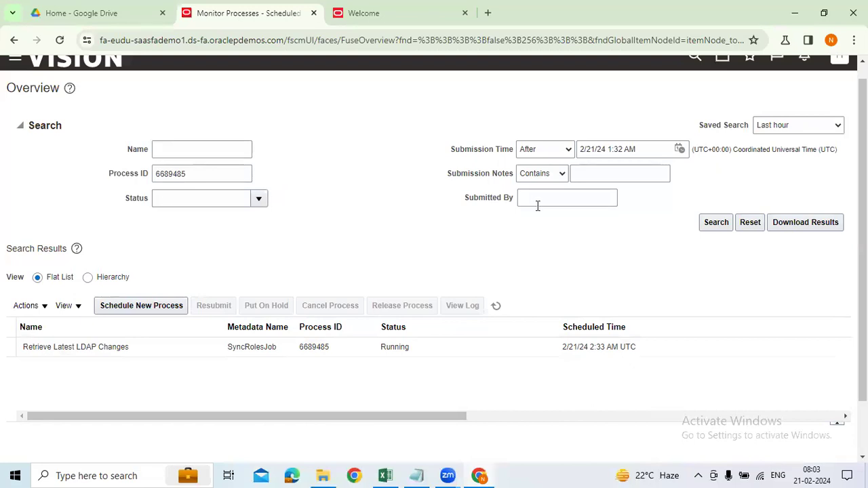
Clear the status filters, rerun the search, and confirm Retrieve Latest LDAP Changes shows Running.
click(567, 199)
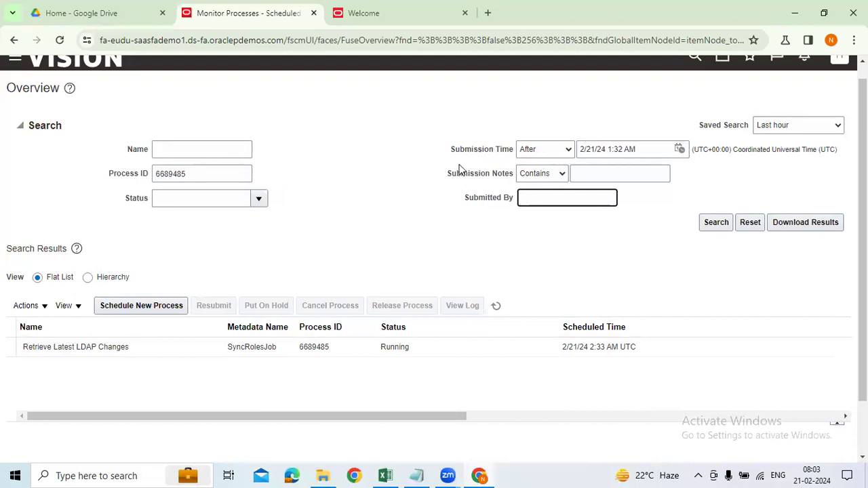
click(166, 152)
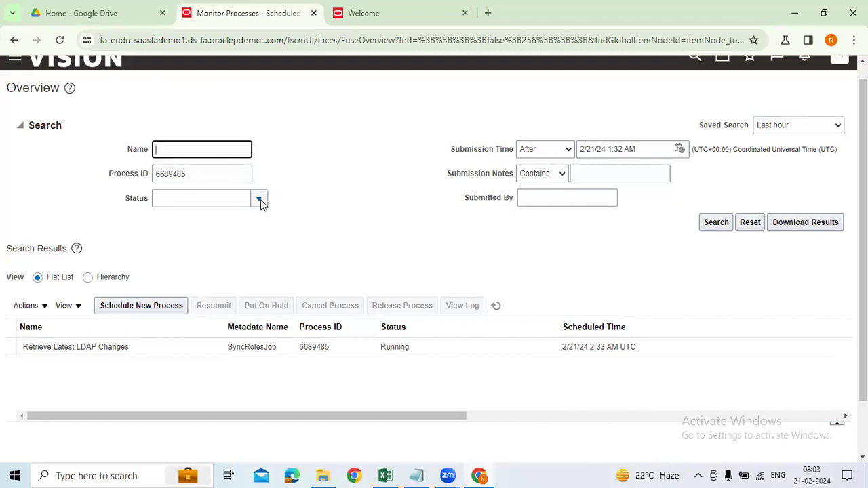
click(259, 199)
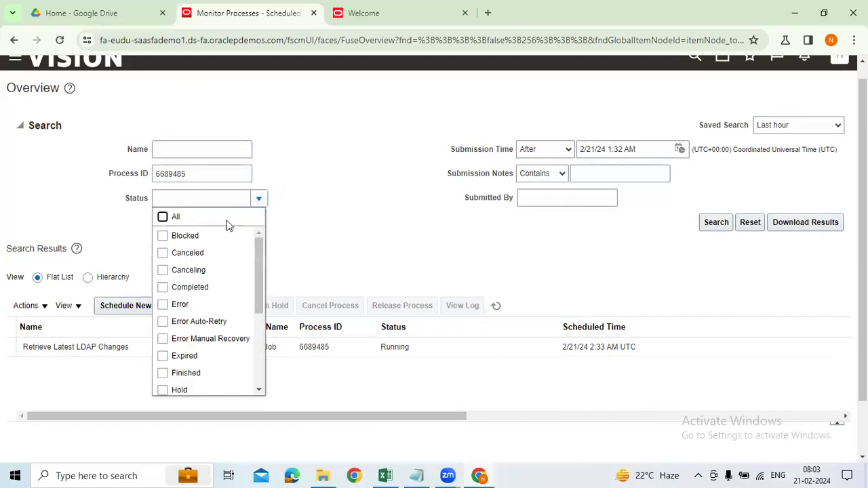
click(163, 216)
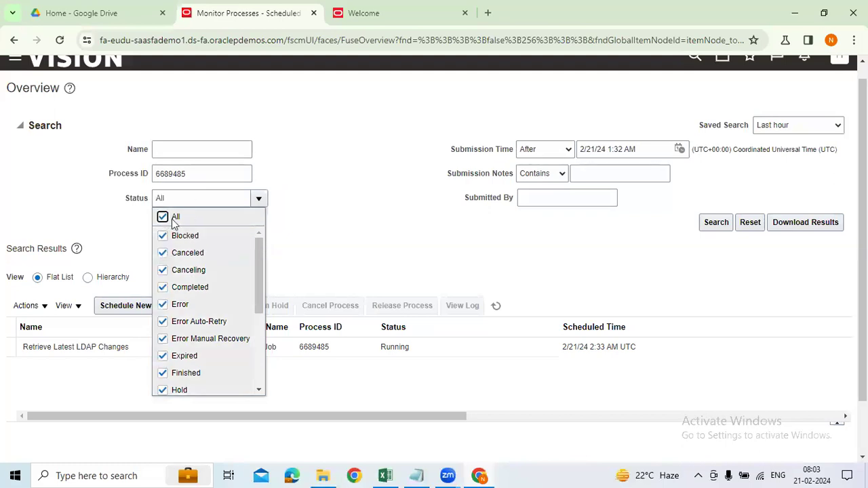
click(173, 219)
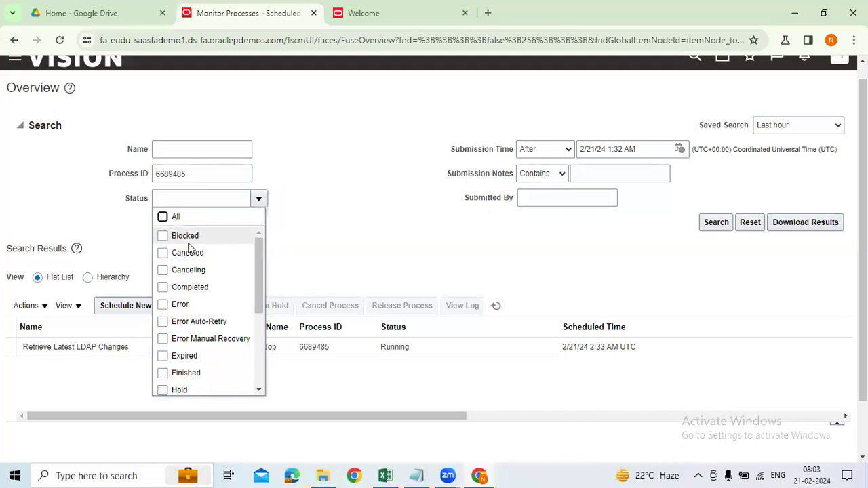
click(432, 227)
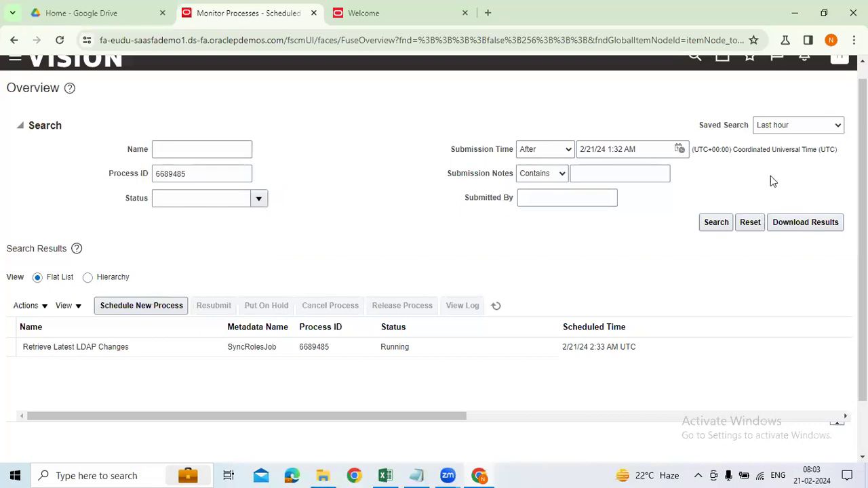
click(706, 223)
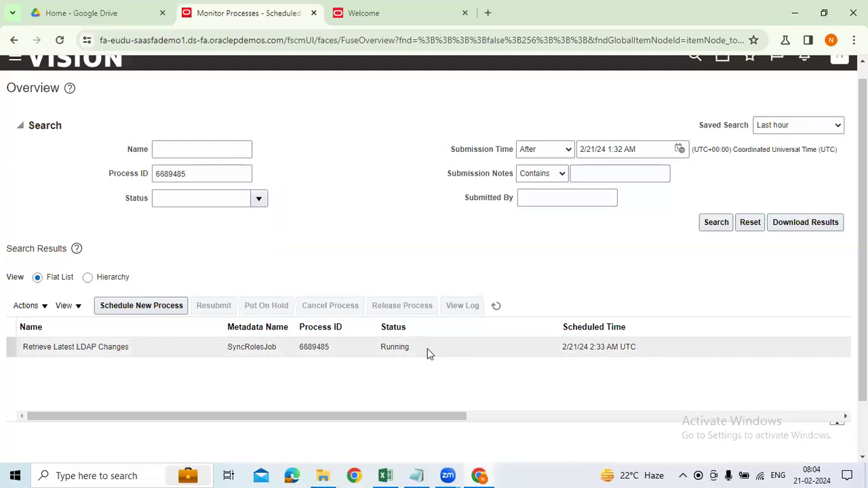
click(386, 347)
double_click(405, 347)
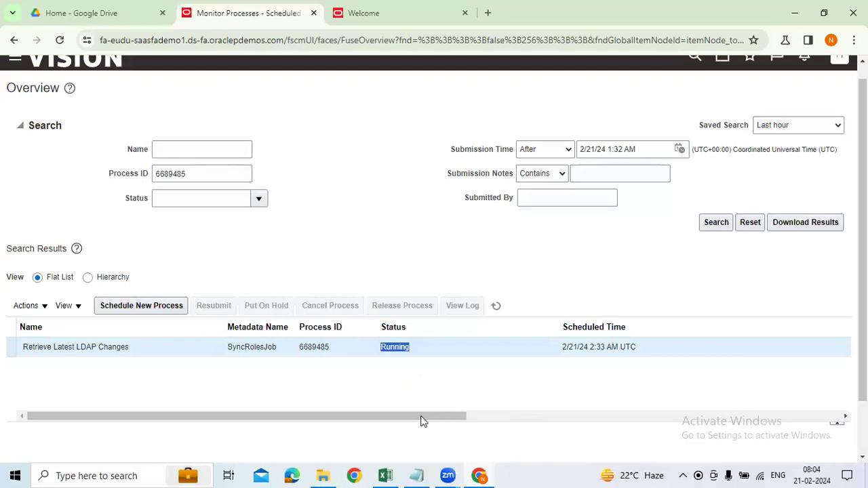
drag(351, 416, 363, 417)
scroll(403, 368, up, 1)
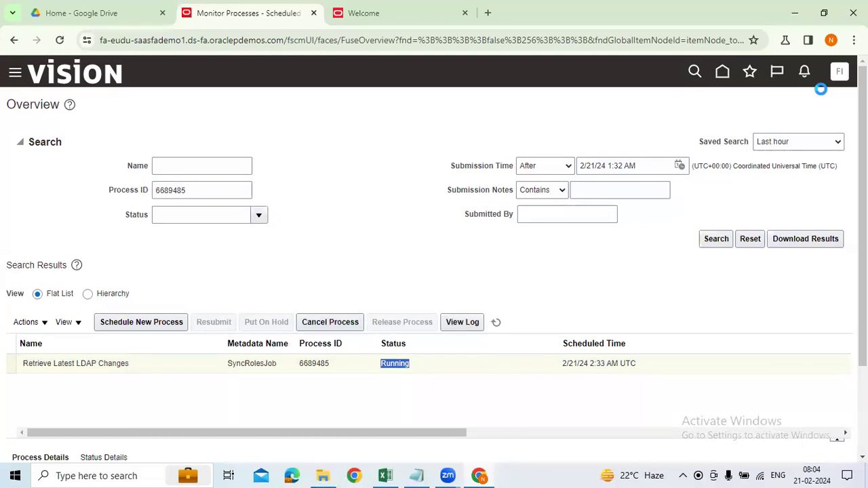
Close the Welcome tab and sign out of the Oracle session.
click(356, 20)
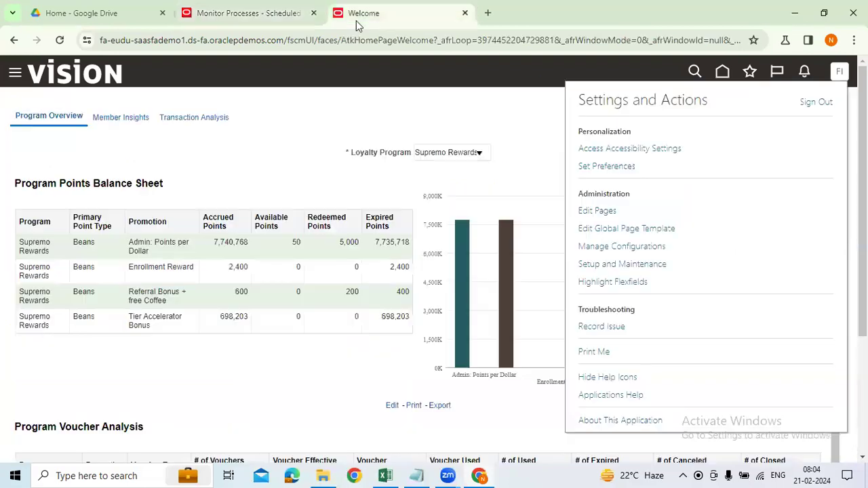
right_click(355, 20)
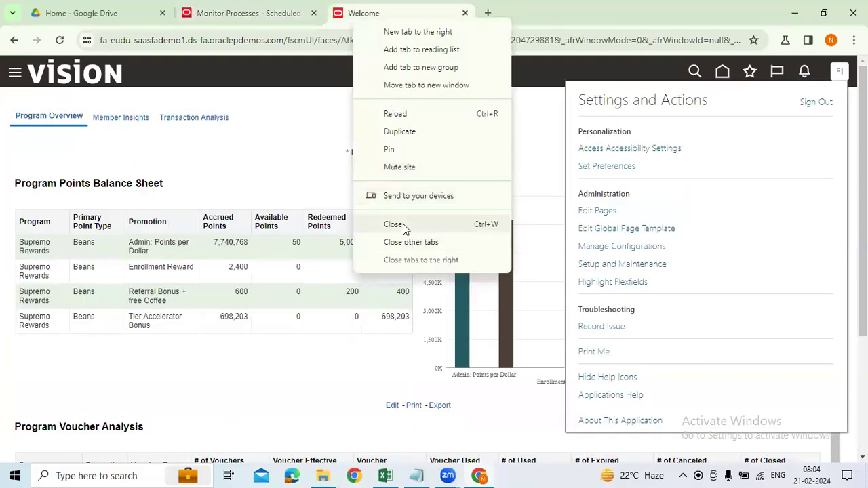
click(403, 224)
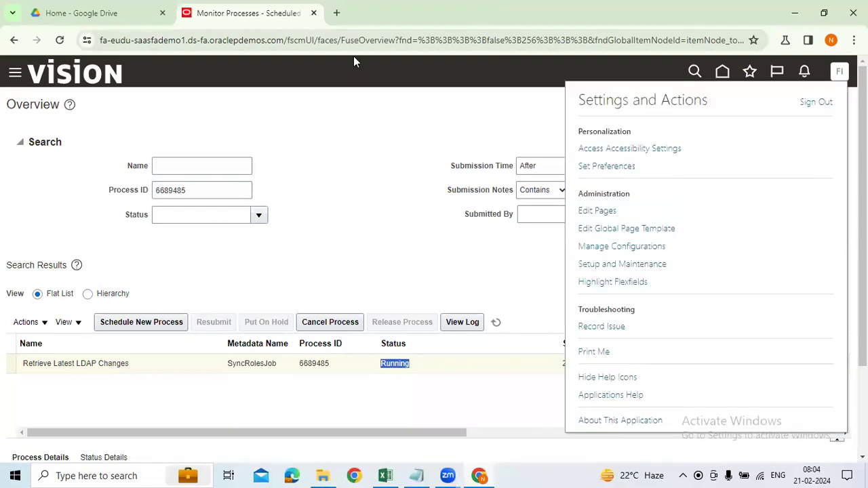
click(816, 103)
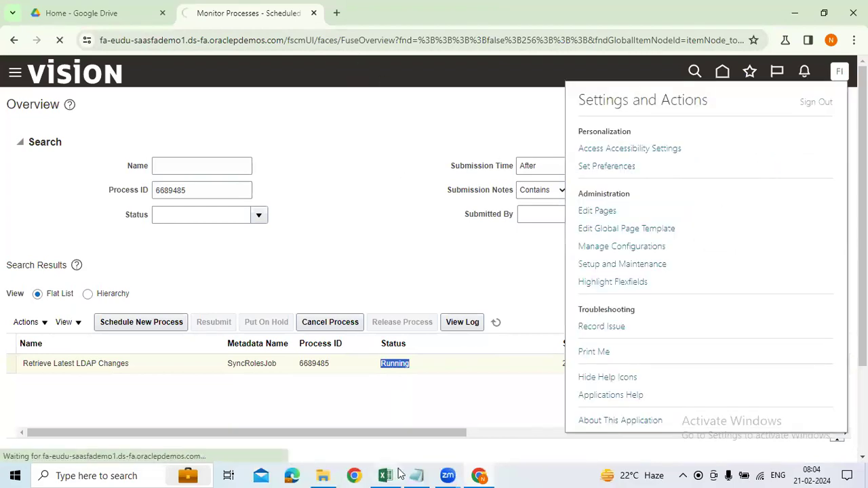